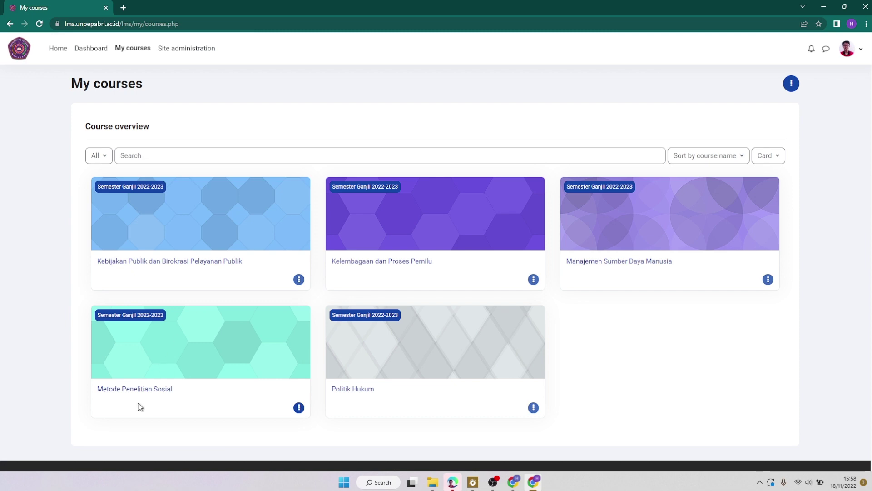
# Open the Metode Penelitian Sosial course and look through its Pengantar and topic sections
pyautogui.click(117, 392)
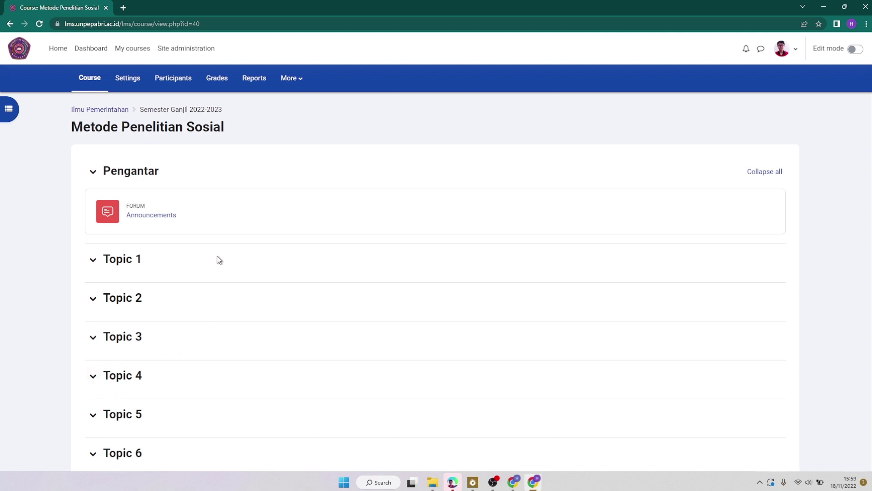
pyautogui.scroll(-9, 218, 268)
pyautogui.scroll(-3, 219, 290)
pyautogui.scroll(10, 189, 286)
pyautogui.scroll(-5, 288, 320)
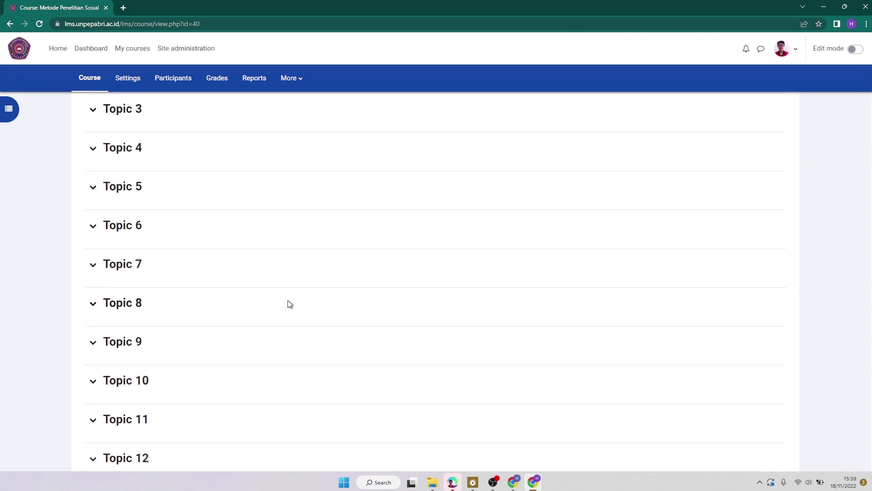
pyautogui.scroll(-4, 200, 360)
pyautogui.scroll(9, 202, 376)
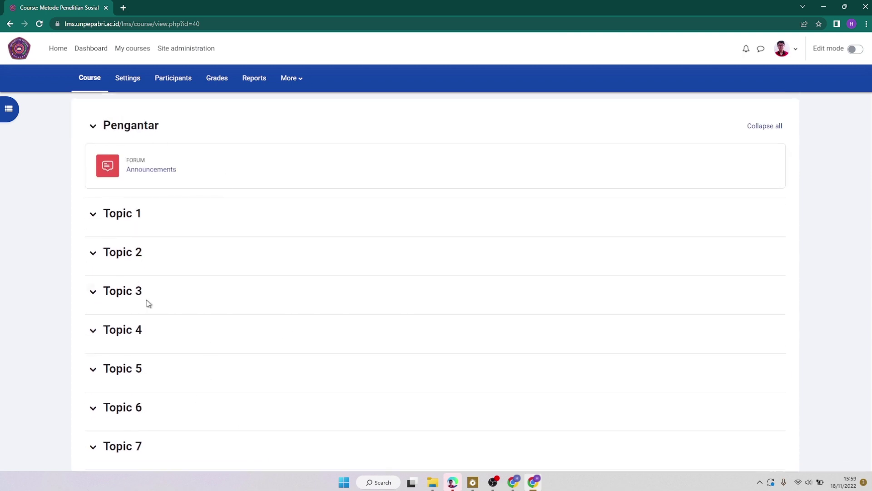
pyautogui.click(94, 217)
pyautogui.click(95, 218)
# Turn on edit mode for the course and review the editing options on its sections
pyautogui.click(856, 50)
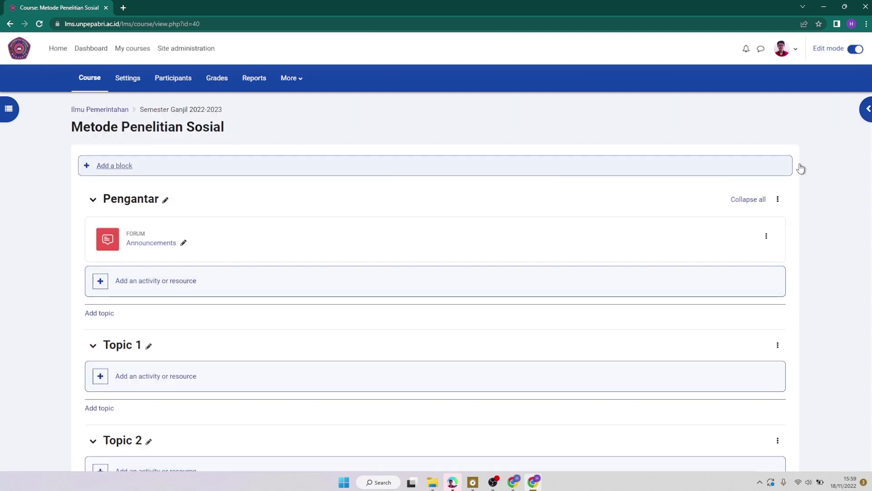
pyautogui.scroll(-6, 205, 321)
pyautogui.scroll(5, 181, 323)
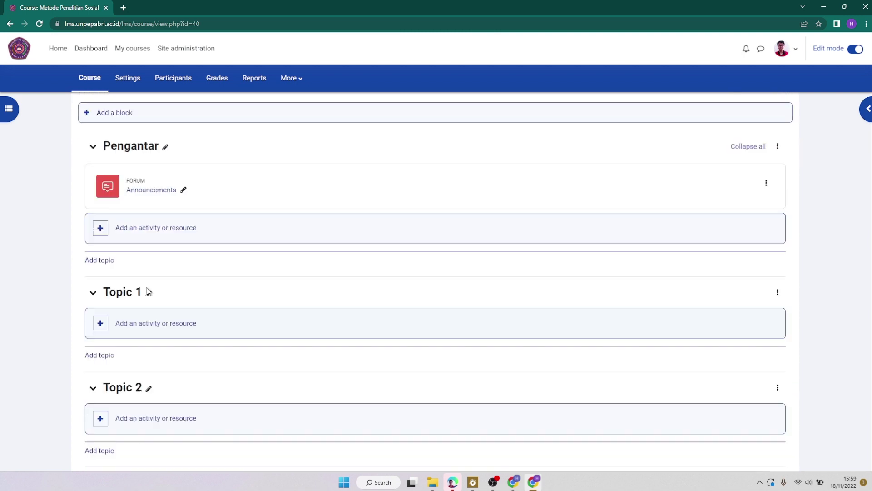
pyautogui.scroll(2, 588, 253)
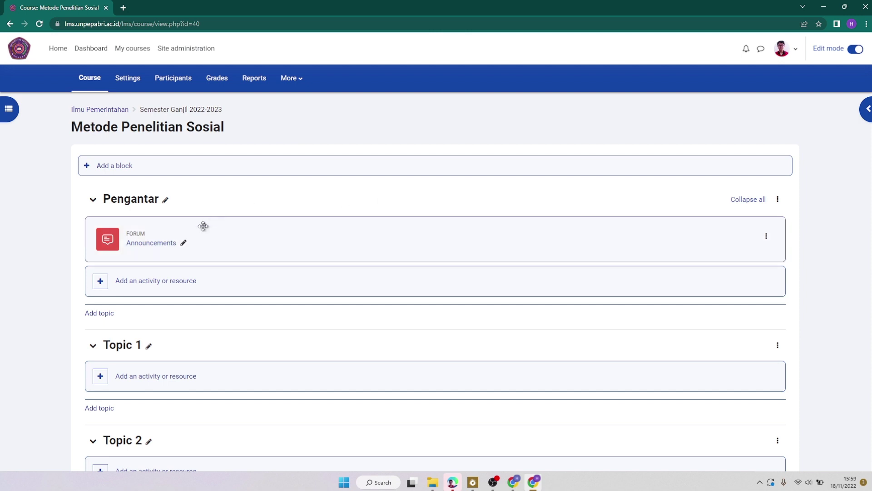
# Start adding an activity to the Pengantar section and compare the starred activities with the full set
pyautogui.click(143, 282)
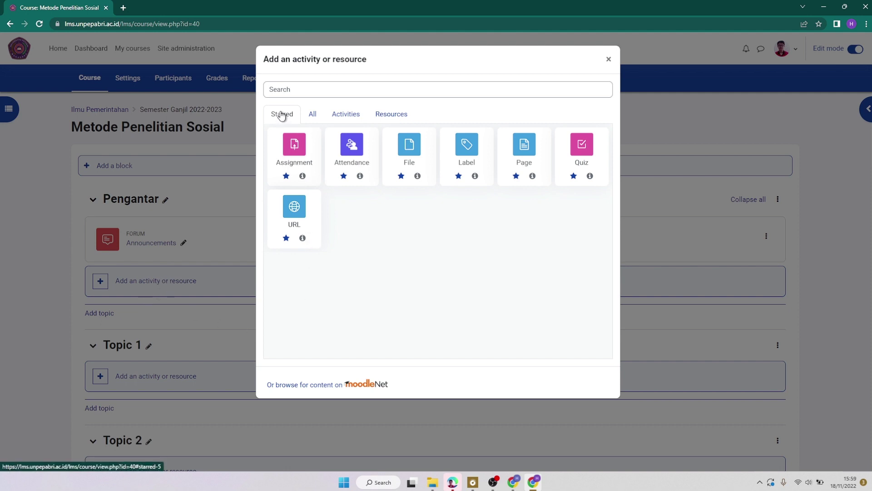
pyautogui.click(312, 115)
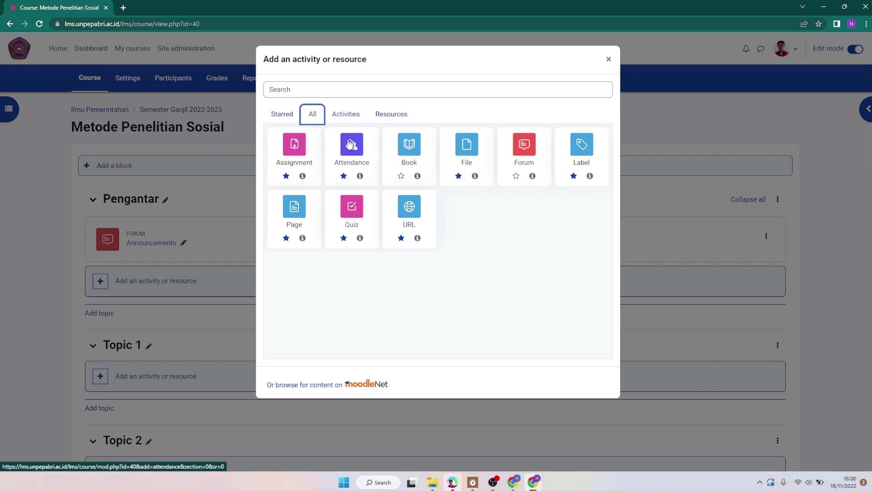
pyautogui.click(291, 117)
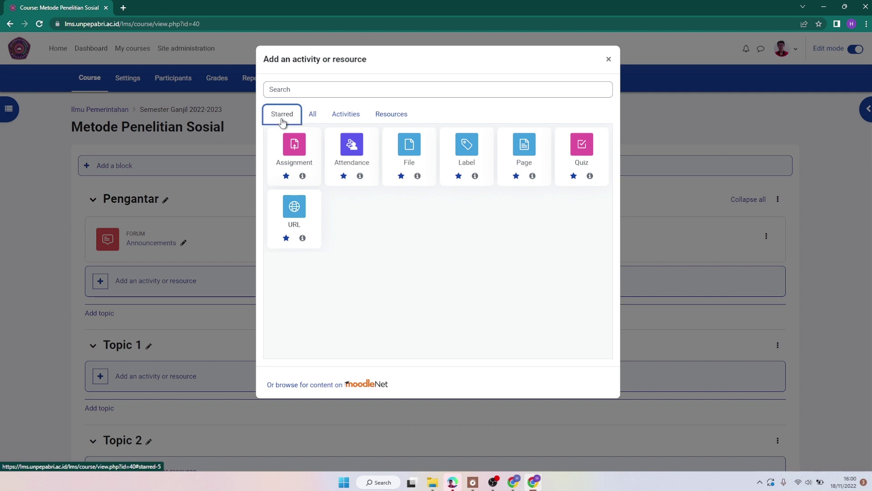
# Remove Attendance from the starred activities and star it again from the full set of activities
pyautogui.click(343, 176)
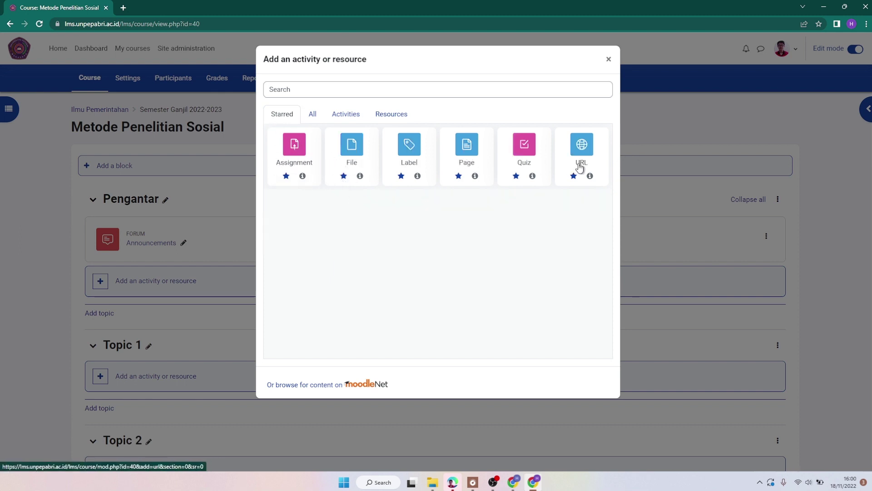
pyautogui.click(312, 116)
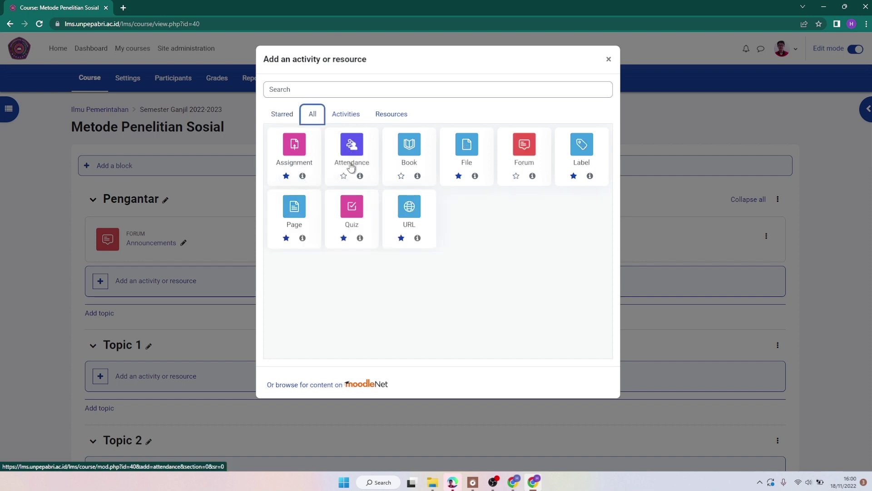
pyautogui.click(344, 177)
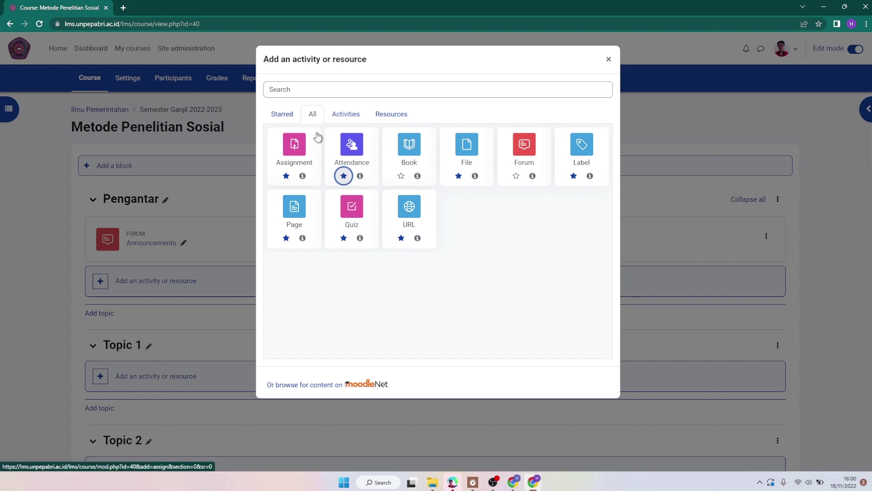
pyautogui.click(282, 114)
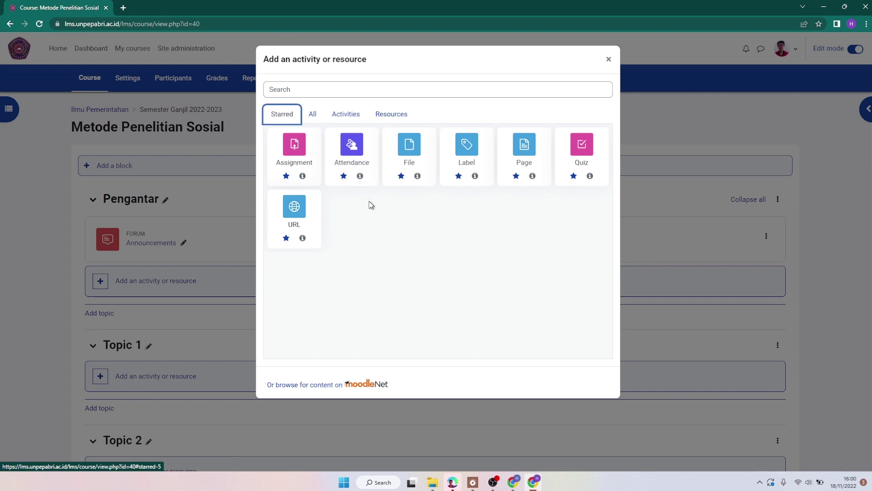
# Add an Attendance activity to the Pengantar section and name it "Daftar Absensi Mahasiswa"
pyautogui.click(359, 157)
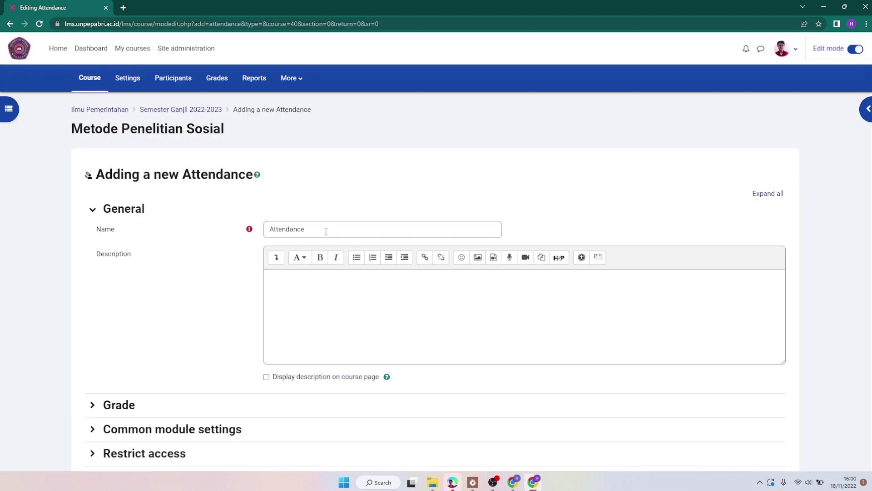
pyautogui.moveTo(326, 231); pyautogui.dragTo(258, 232)
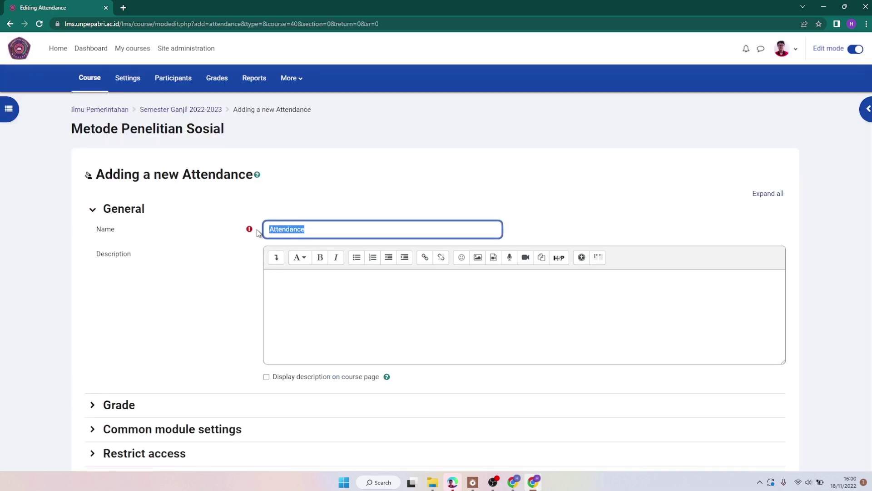
pyautogui.write('Daftar Absensi Mahasiswa')
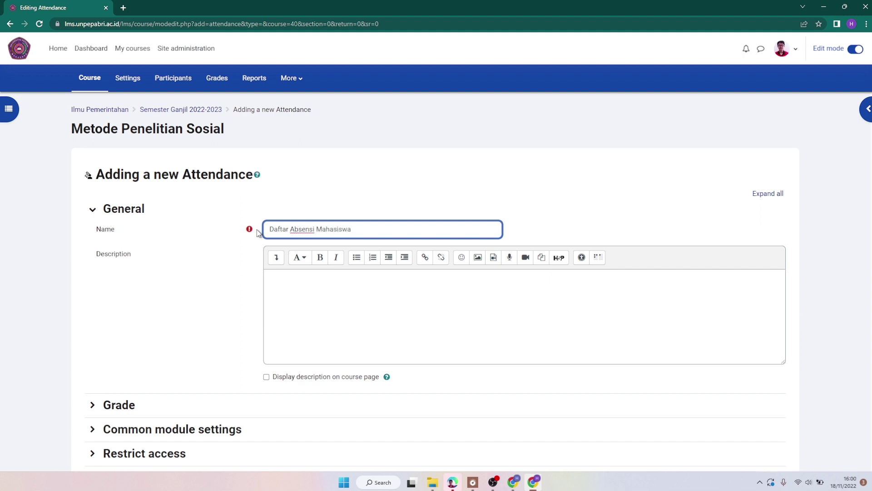
# Try the sample description "dfdfdf" with display on the course page enabled, and clear both again
pyautogui.click(294, 281)
pyautogui.write('dfdfdf')
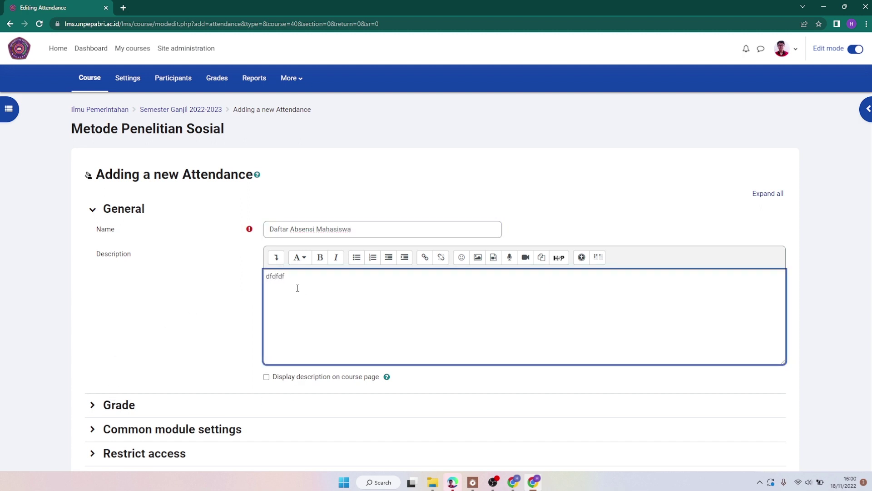
pyautogui.click(269, 378)
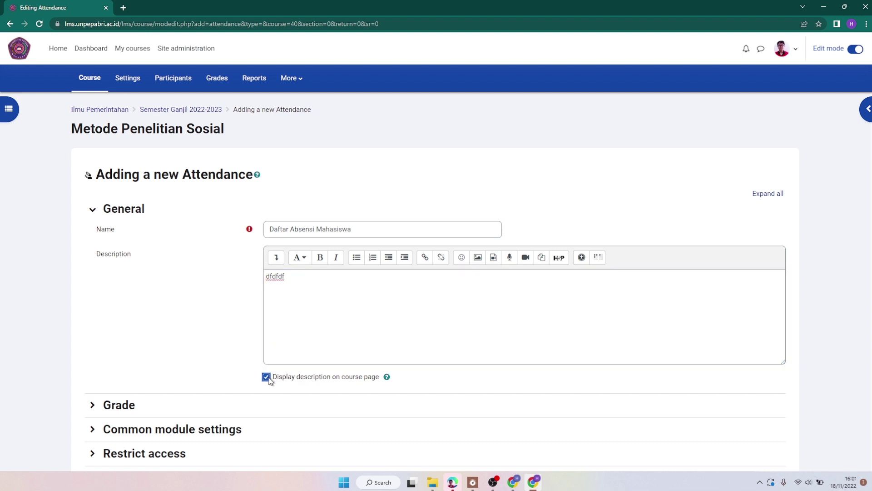
pyautogui.doubleClick(294, 274)
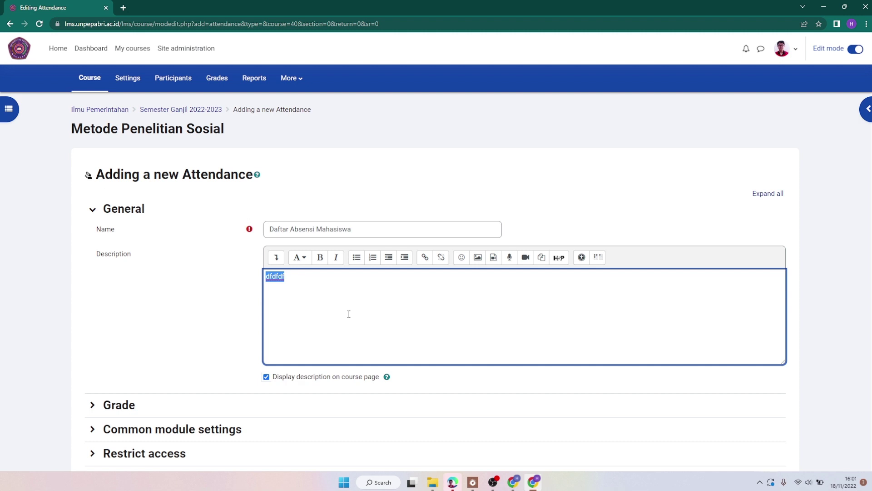
pyautogui.click(267, 378)
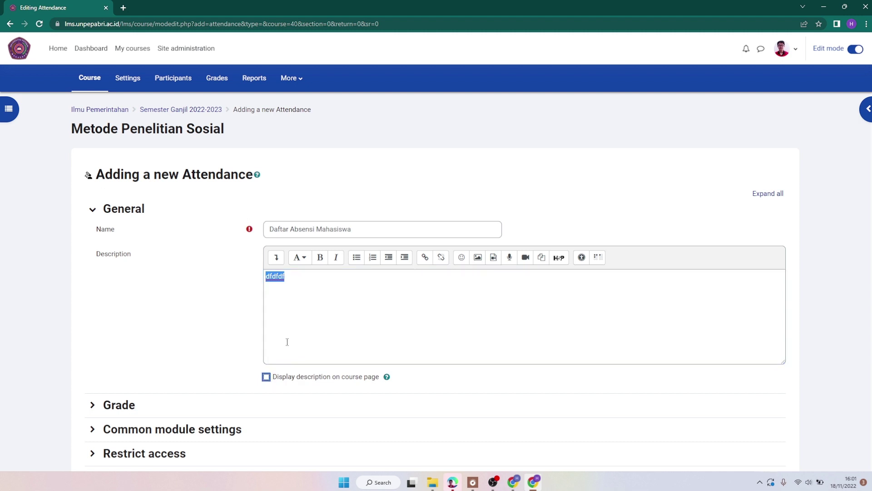
pyautogui.click(304, 276)
pyautogui.press('BackSpace')
pyautogui.press('BackSpace')
pyautogui.press('BackSpace')
pyautogui.press('BackSpace')
pyautogui.press('BackSpace')
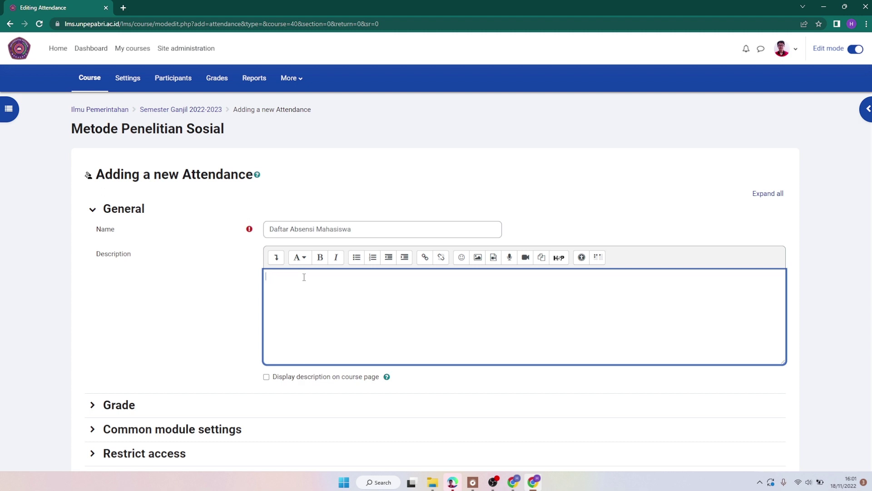
# Examine the attendance activity's optional settings, from Grade and Common module settings through Competencies and Extra restrictions
pyautogui.scroll(-2, 202, 295)
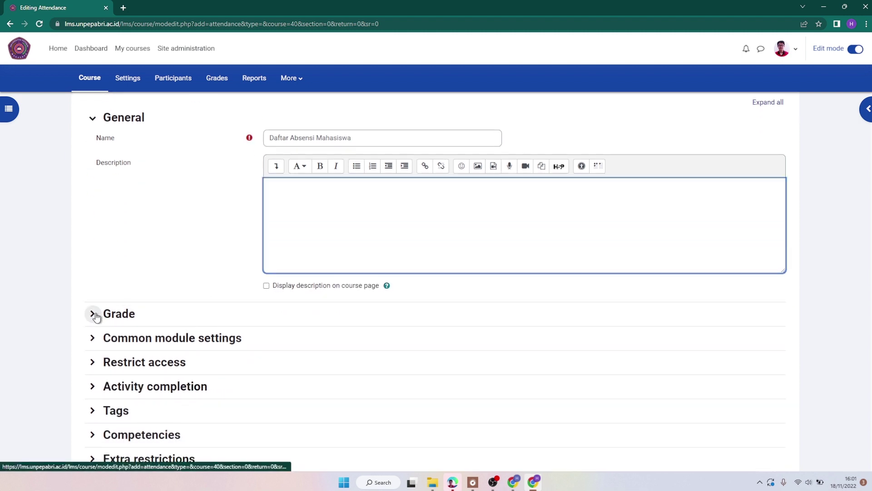
pyautogui.click(93, 315)
pyautogui.scroll(-2, 184, 270)
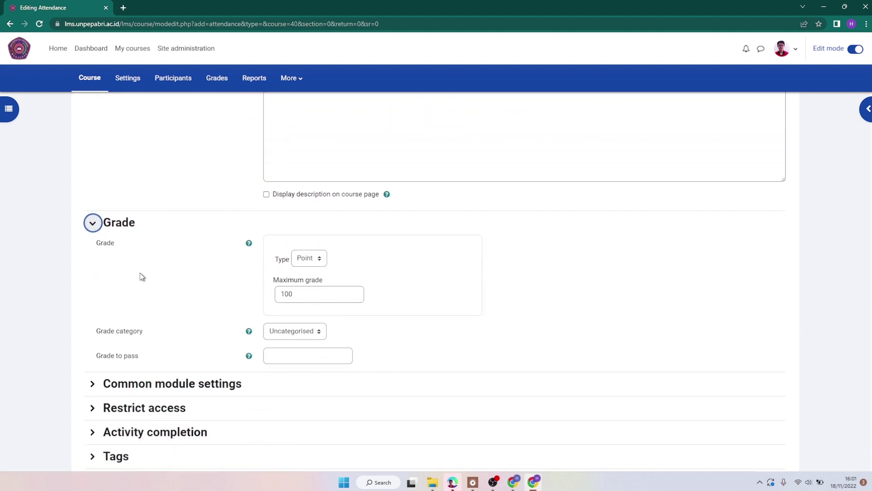
pyautogui.click(93, 223)
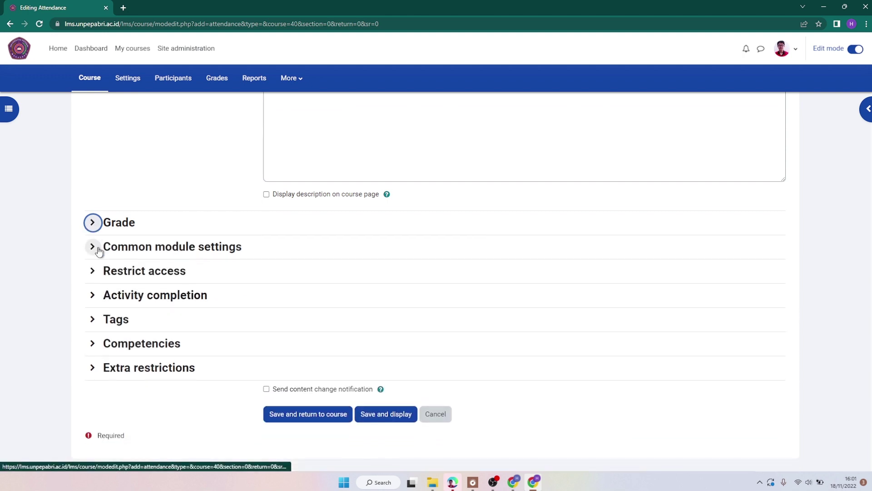
pyautogui.click(93, 246)
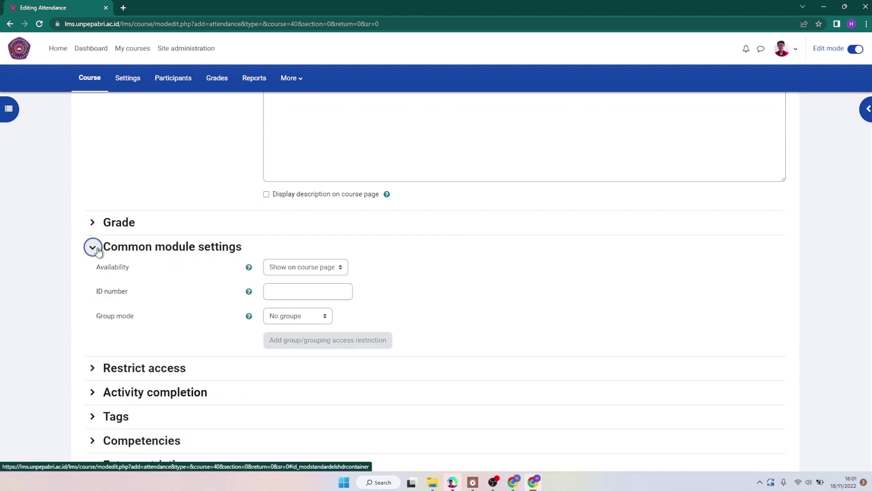
pyautogui.click(93, 248)
pyautogui.scroll(-2, 96, 191)
pyautogui.click(92, 180)
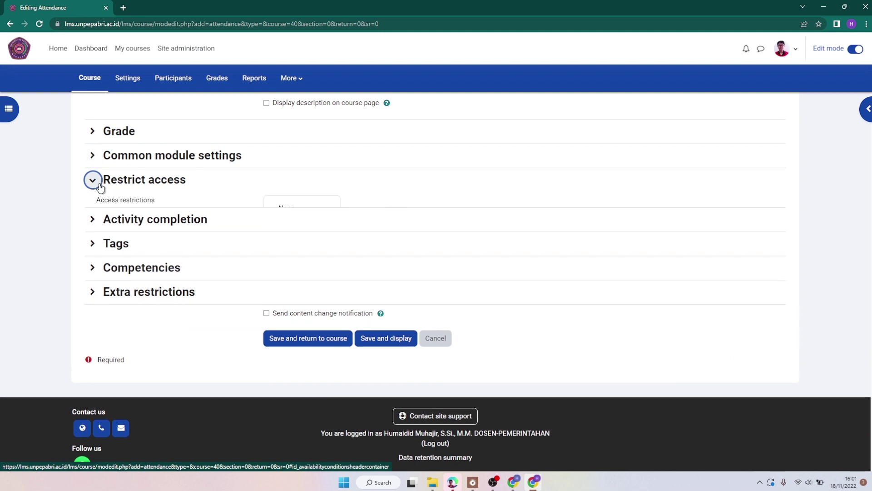
pyautogui.click(92, 180)
pyautogui.click(91, 204)
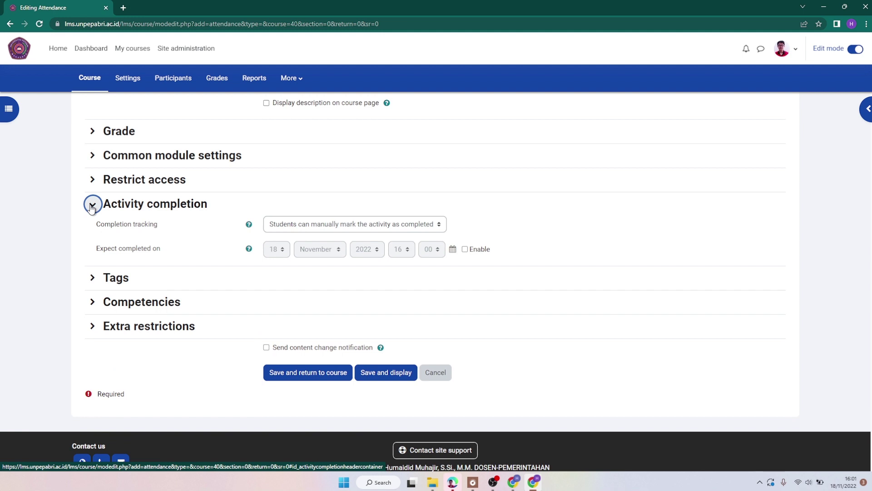
pyautogui.click(91, 204)
pyautogui.click(92, 228)
pyautogui.click(92, 227)
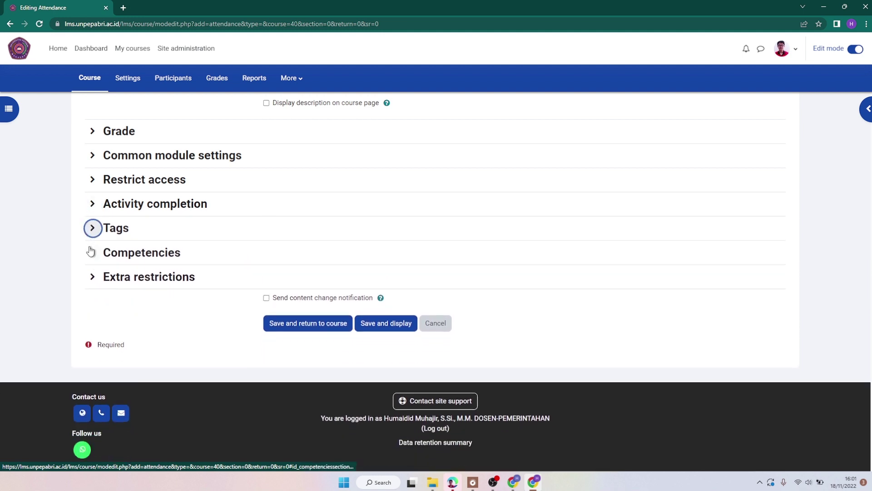
pyautogui.click(92, 251)
pyautogui.click(92, 251)
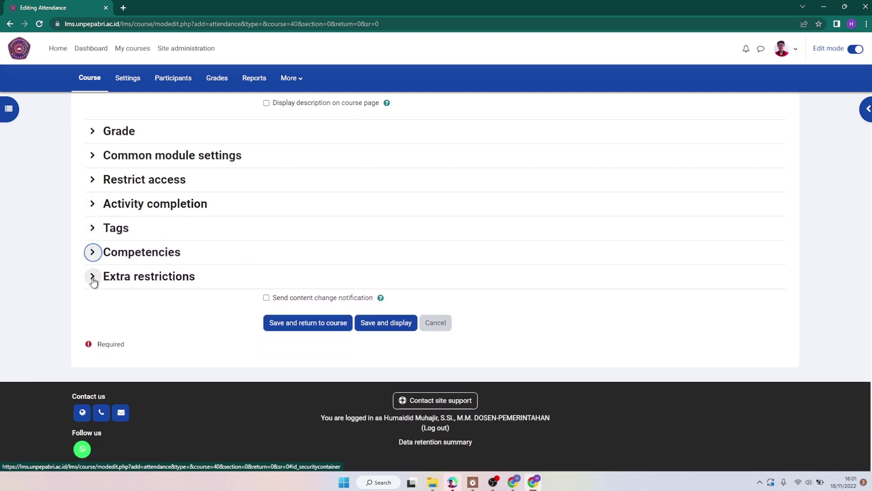
pyautogui.click(92, 277)
pyautogui.click(93, 276)
# Check the attendance activity's name, save the activity and display it
pyautogui.scroll(6, 410, 227)
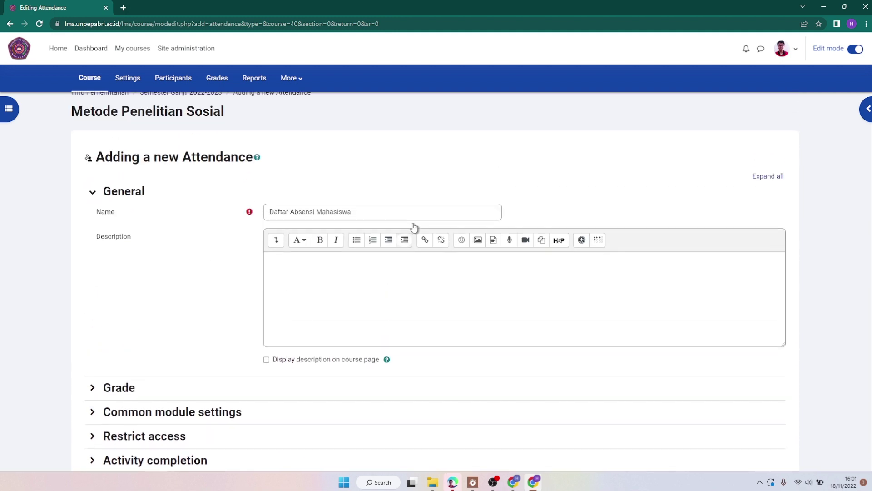
pyautogui.scroll(1, 414, 228)
pyautogui.click(379, 230)
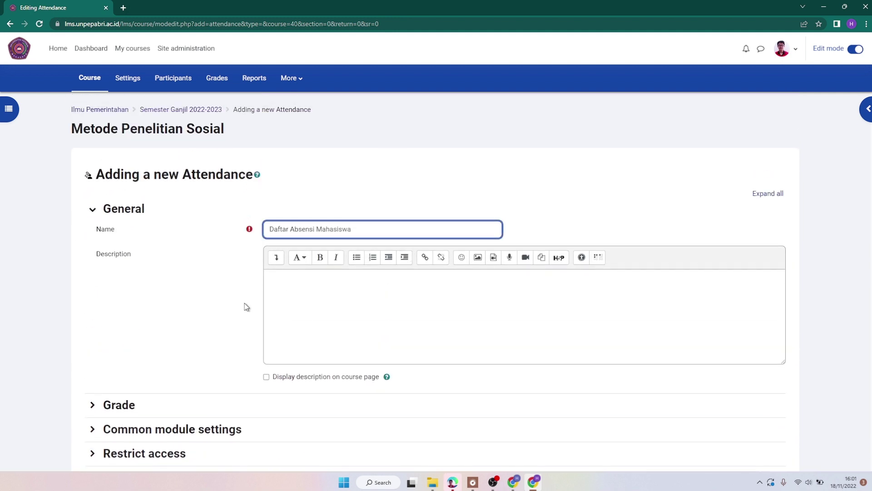
pyautogui.scroll(-5, 352, 271)
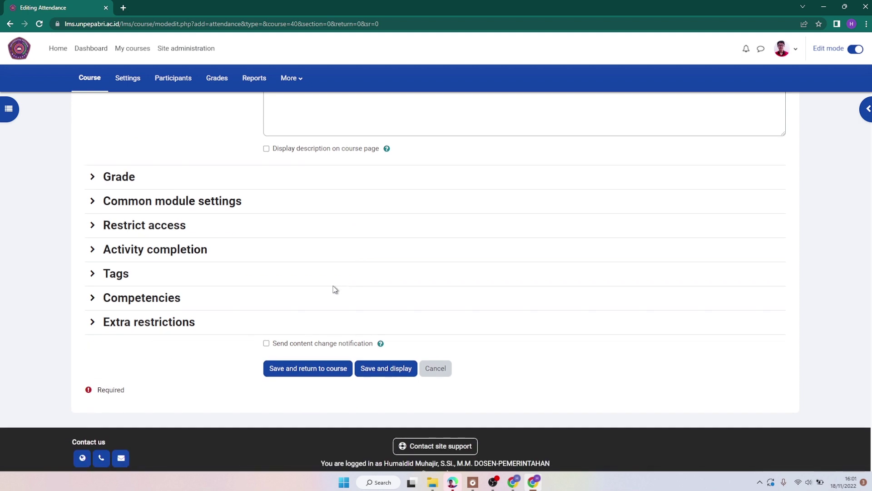
pyautogui.click(388, 369)
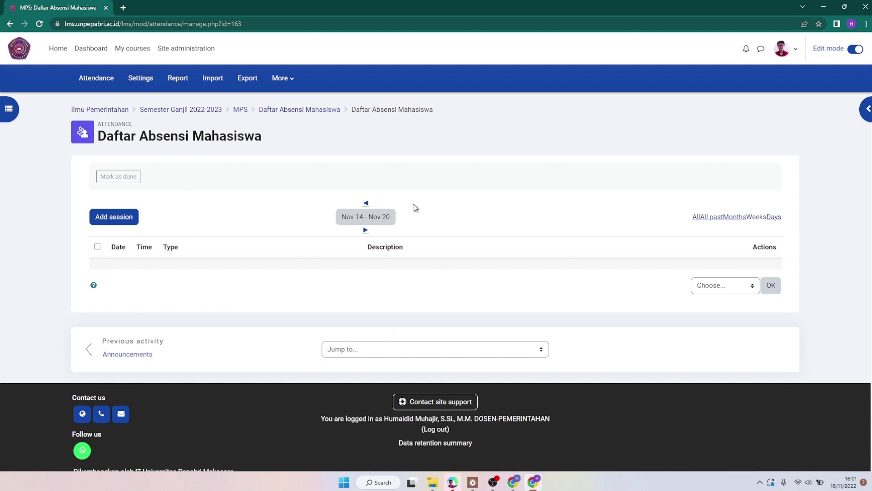
# Start a new attendance session dated 19 November 2022, running from 09:00 to 20:00
pyautogui.click(114, 217)
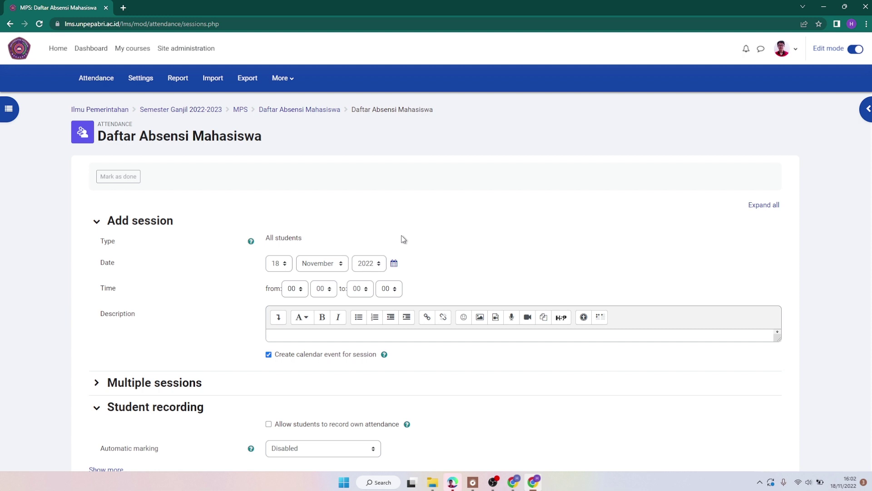
pyautogui.click(283, 268)
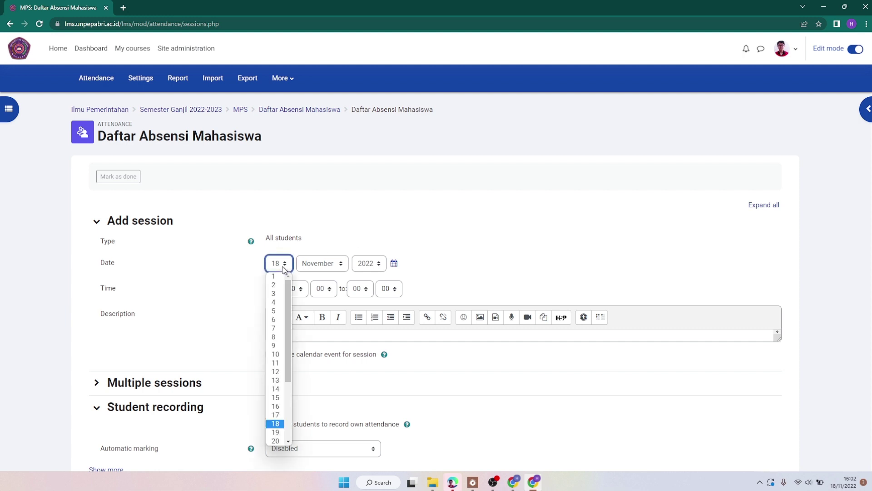
pyautogui.click(272, 434)
pyautogui.click(304, 291)
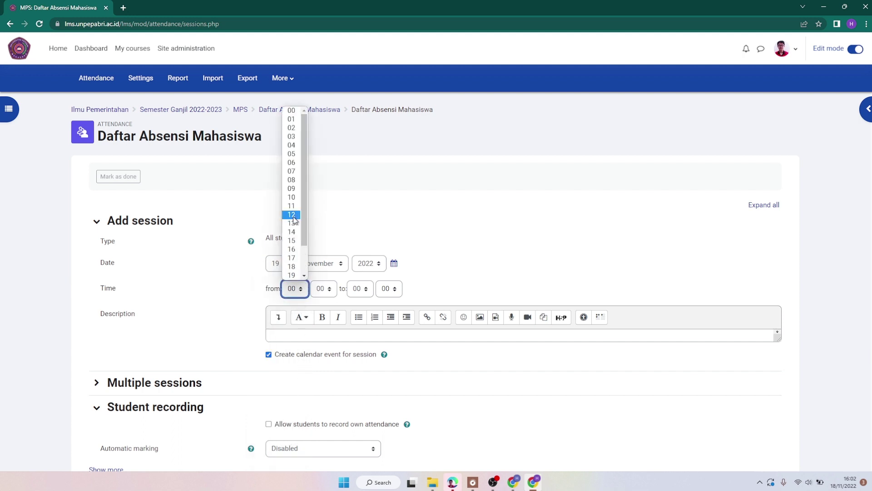
pyautogui.click(291, 189)
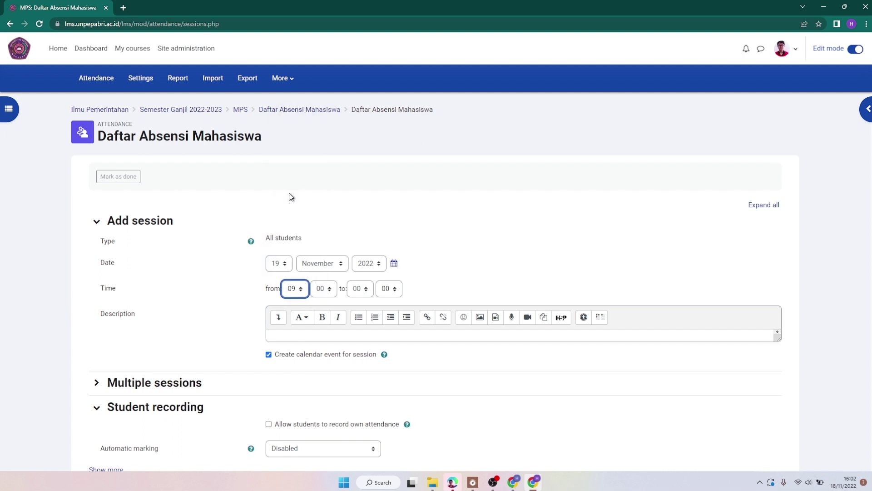
pyautogui.click(359, 289)
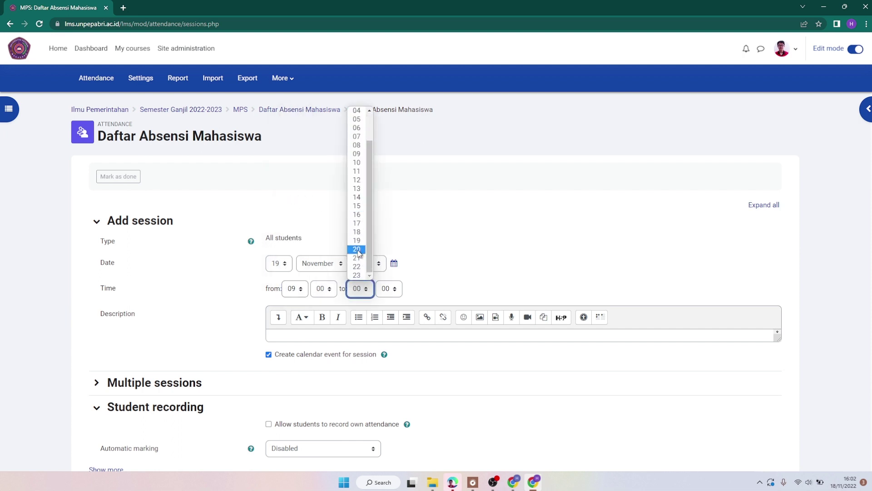
pyautogui.click(357, 249)
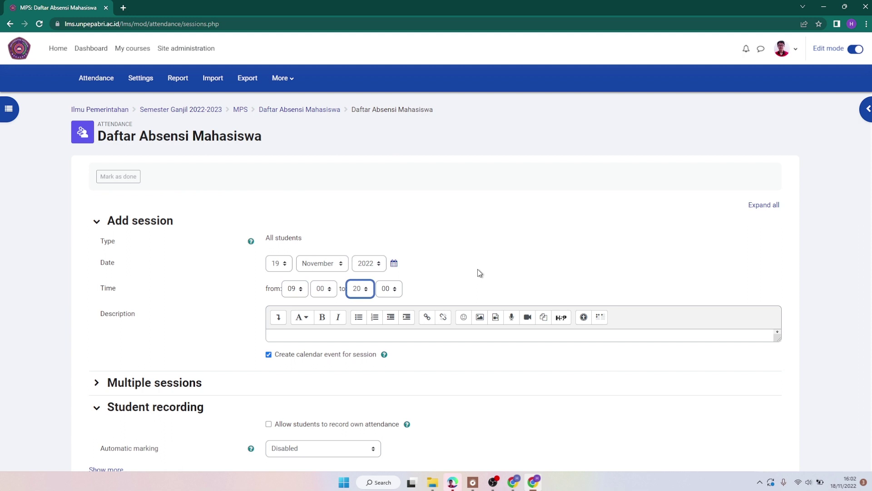
# Set the session to repeat every Saturday until 28 February 2023
pyautogui.scroll(-1, 479, 273)
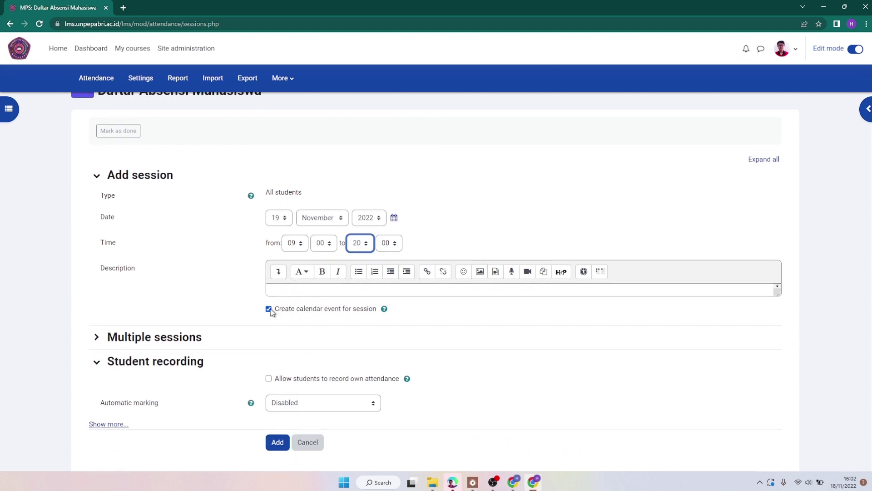
pyautogui.click(97, 340)
pyautogui.scroll(-1, 485, 331)
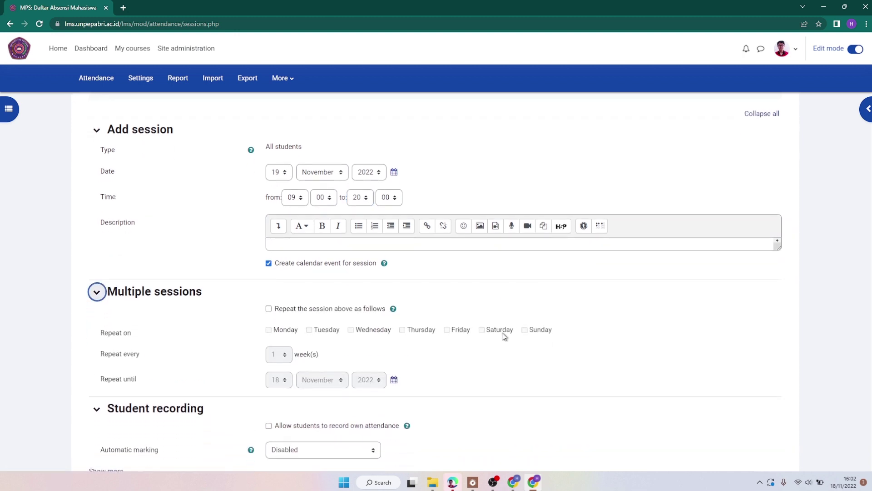
pyautogui.click(269, 309)
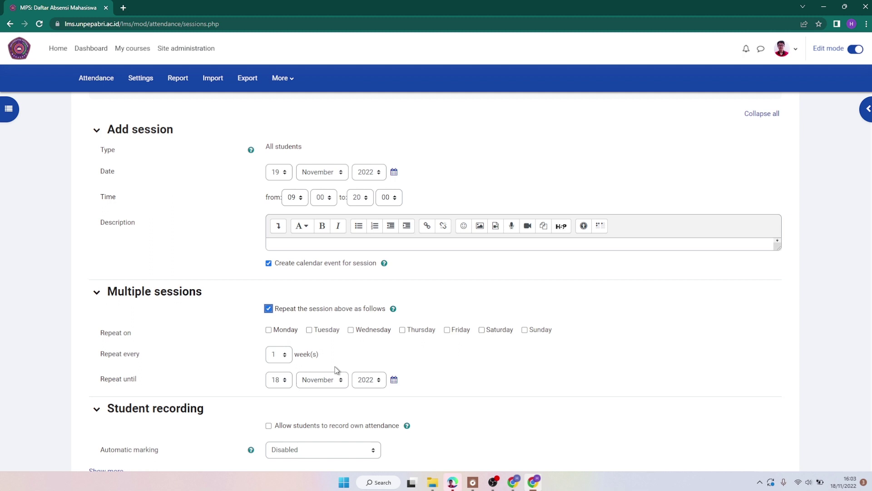
pyautogui.click(483, 329)
pyautogui.click(394, 380)
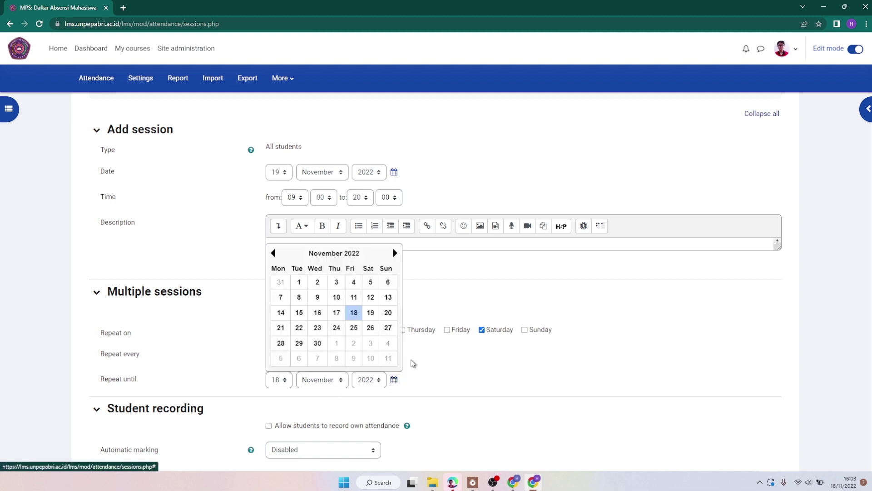
pyautogui.click(395, 254)
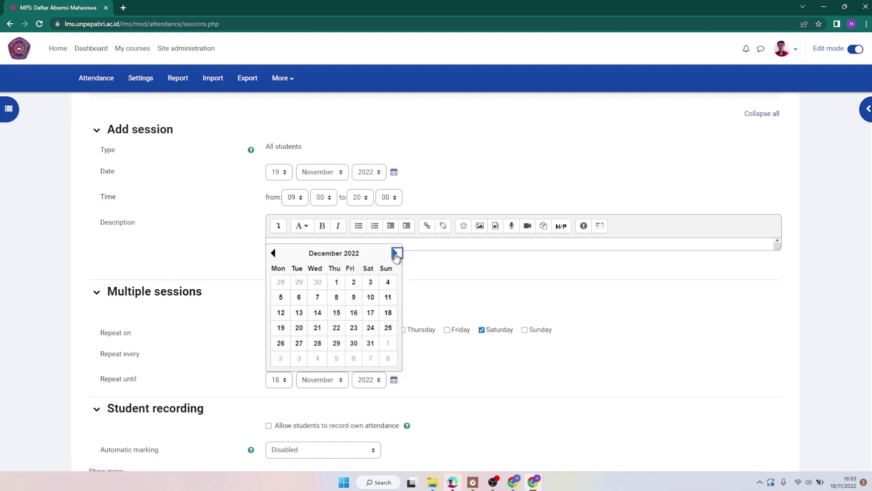
pyautogui.click(396, 253)
pyautogui.click(396, 253)
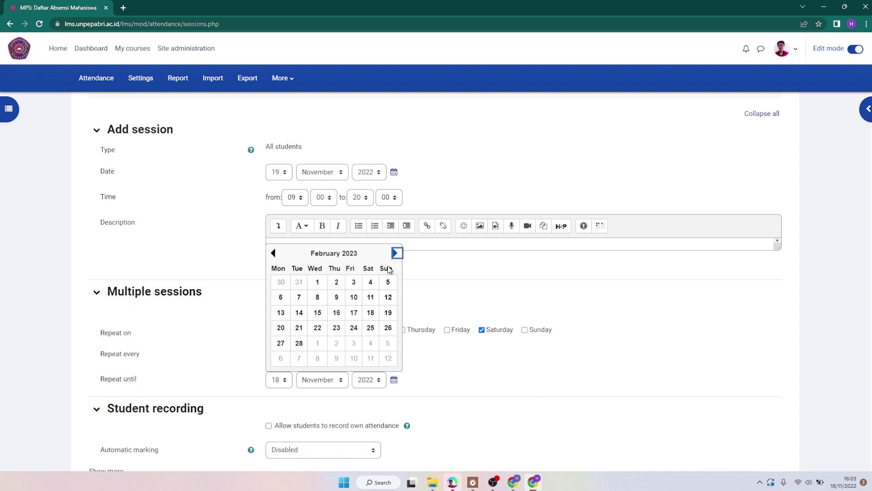
pyautogui.click(299, 344)
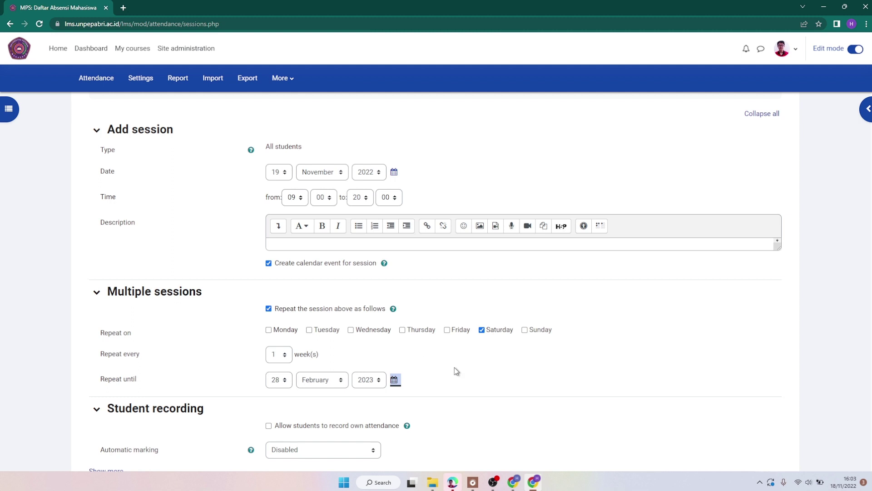
# Allow students to record their own attendance and set automatic marking to "Set unmarked at end of session"
pyautogui.scroll(-1, 464, 364)
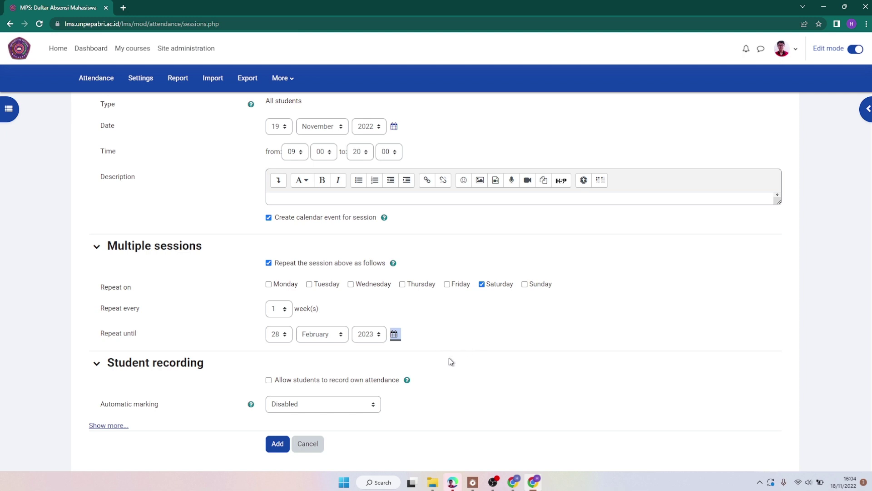
pyautogui.scroll(-1, 449, 359)
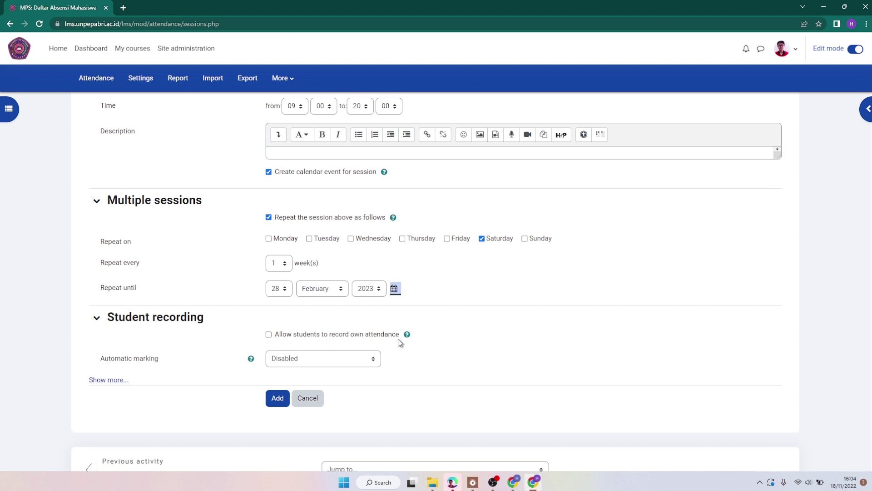
pyautogui.click(269, 335)
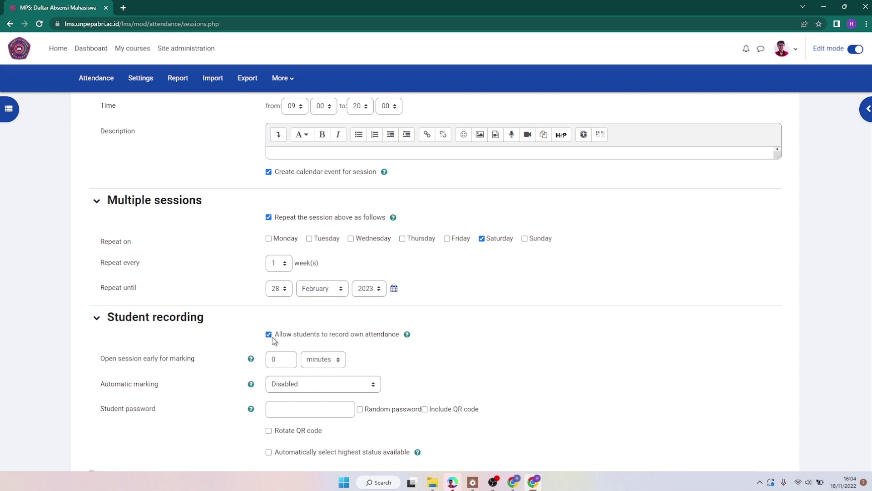
pyautogui.click(271, 339)
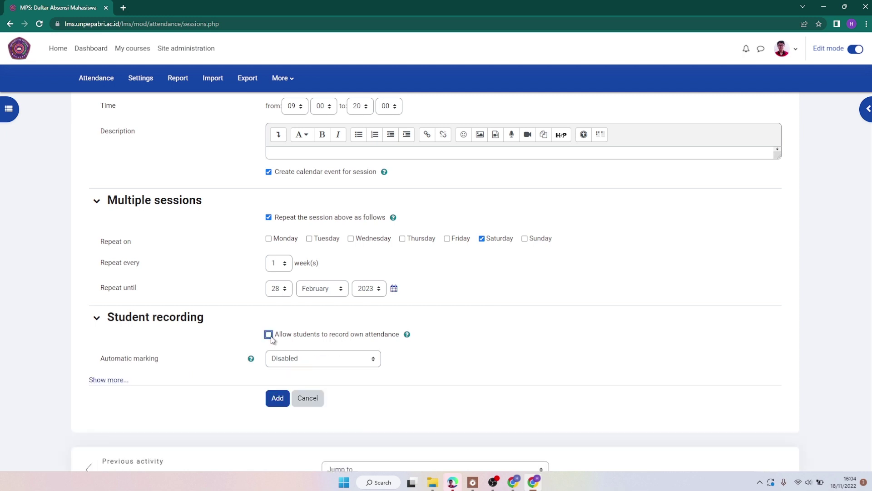
pyautogui.click(306, 363)
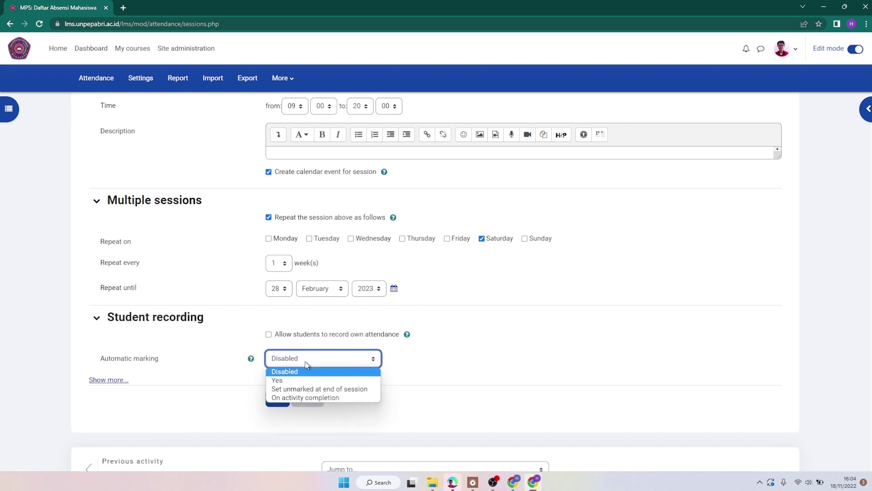
pyautogui.click(268, 337)
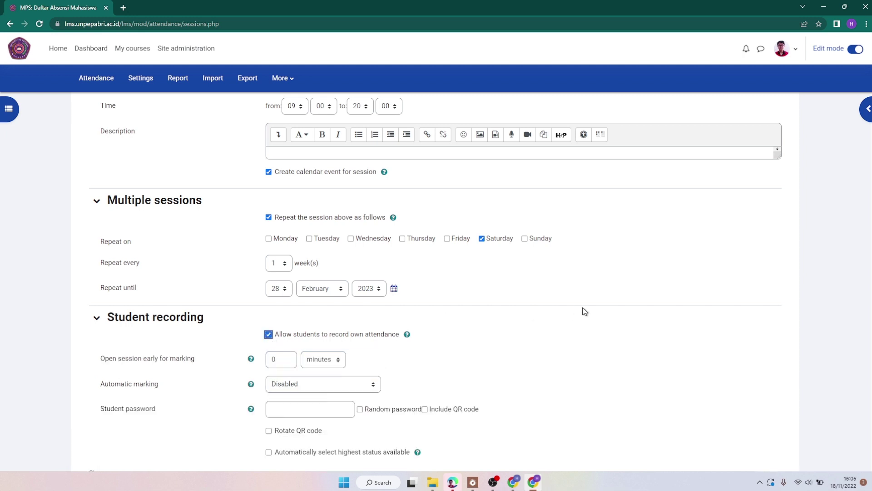
pyautogui.scroll(-1, 559, 302)
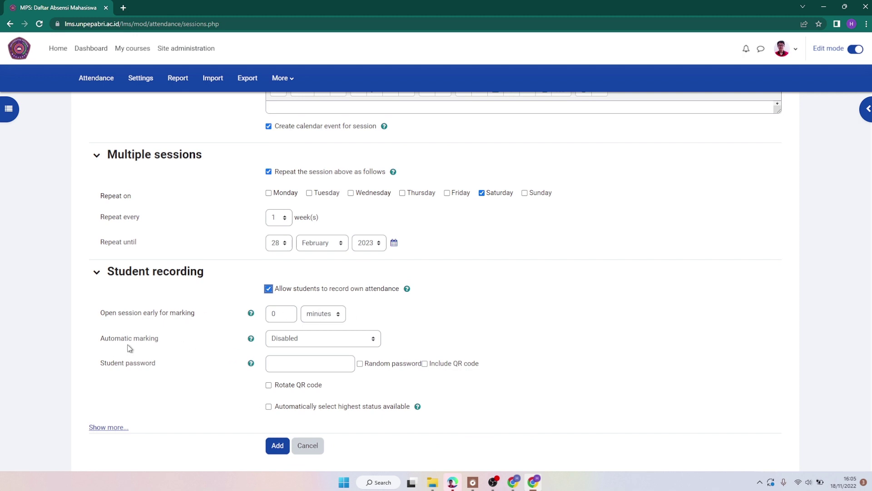
pyautogui.click(312, 341)
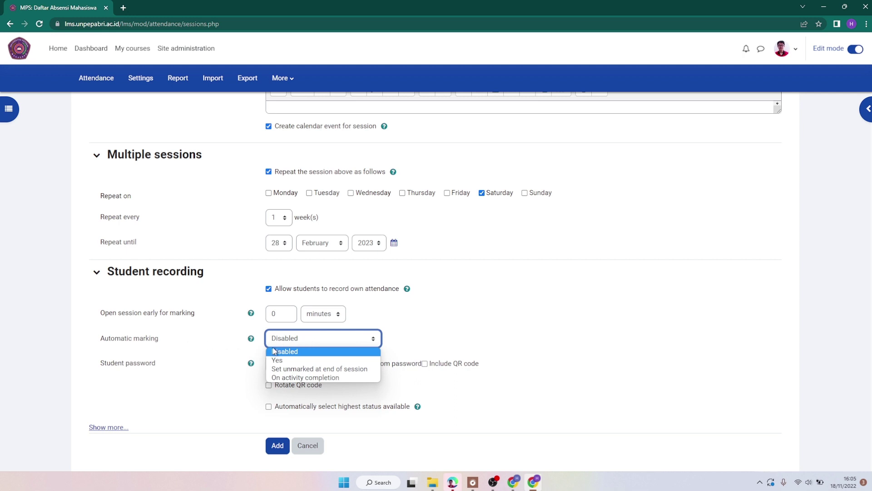
pyautogui.click(362, 372)
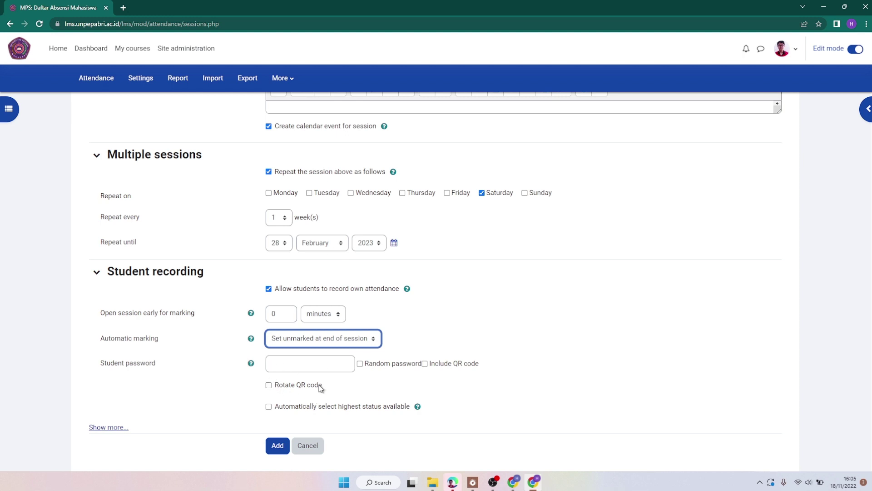
# Check the additional student recording options, add the repeating sessions and look through the session list
pyautogui.scroll(-1, 320, 387)
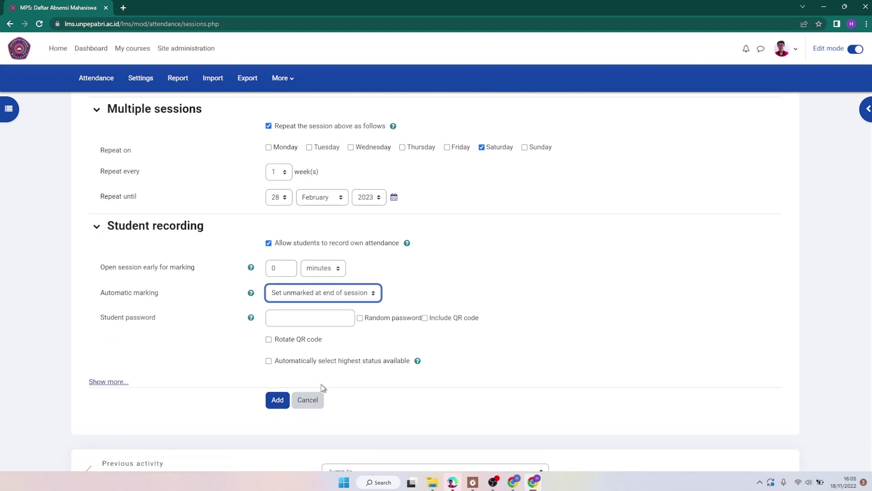
pyautogui.click(104, 382)
pyautogui.scroll(-1, 226, 363)
pyautogui.scroll(-3, 226, 363)
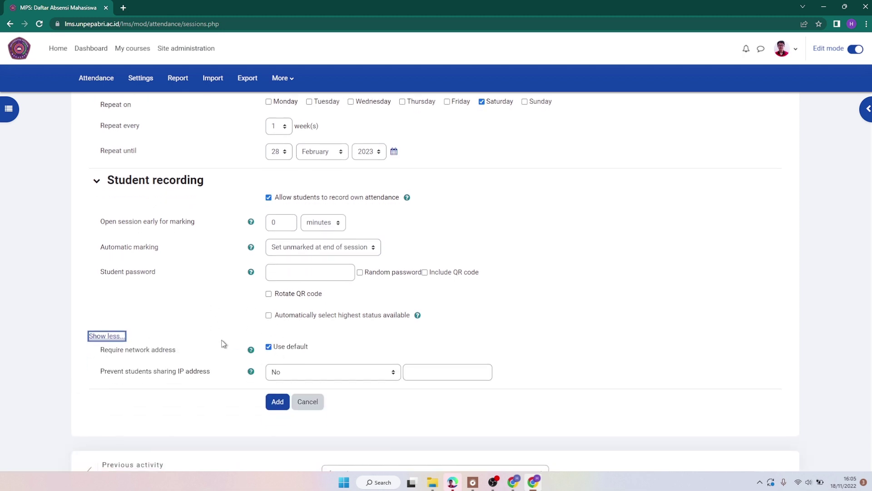
pyautogui.click(283, 311)
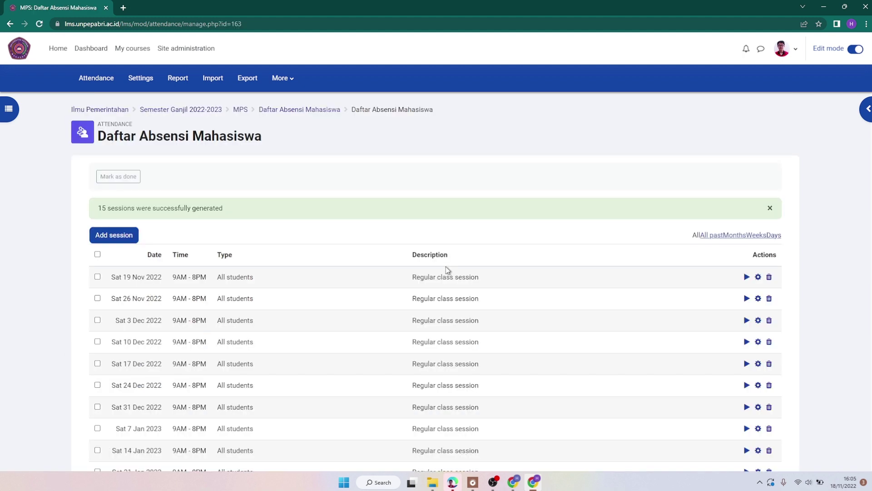
pyautogui.scroll(-3, 441, 241)
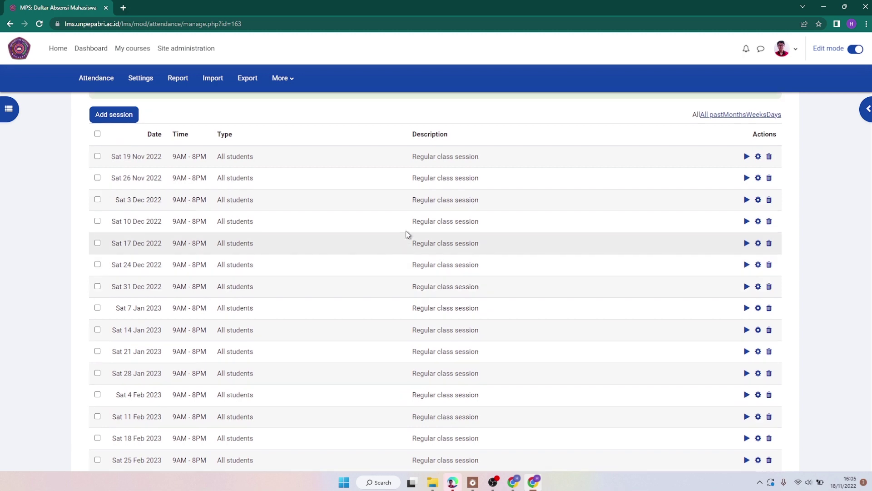
pyautogui.scroll(1, 405, 237)
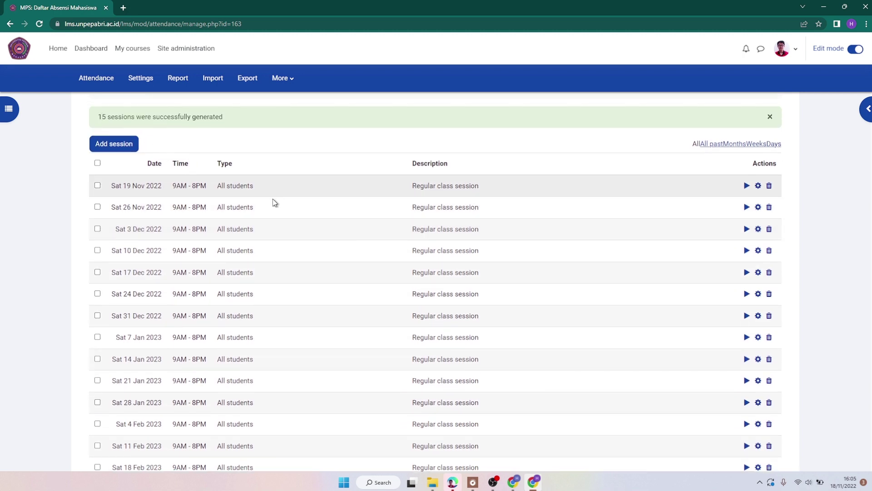
pyautogui.scroll(-4, 275, 204)
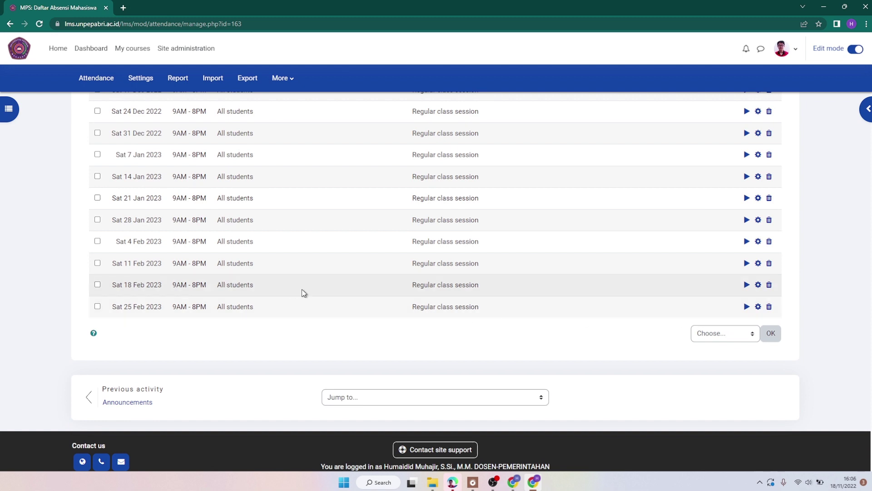
pyautogui.scroll(1, 303, 290)
pyautogui.scroll(4, 304, 289)
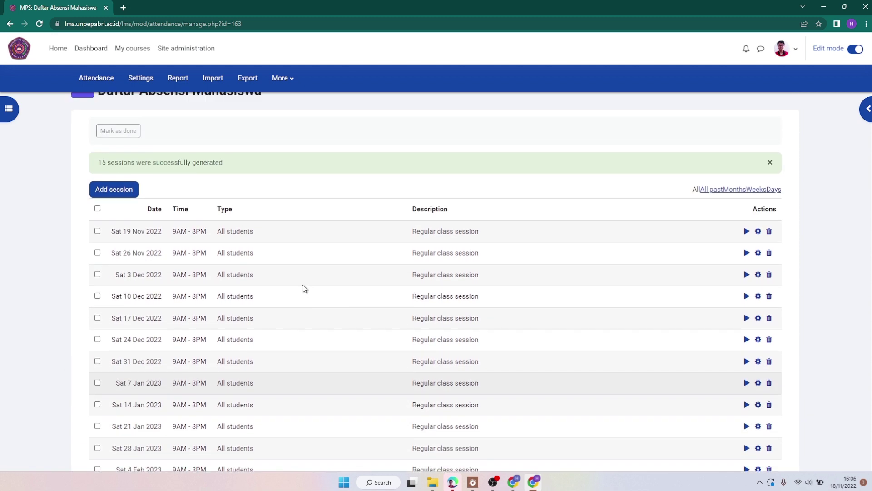
# Start another attendance session dated 19 November 2022, running from 09:00 to 20:00
pyautogui.click(122, 190)
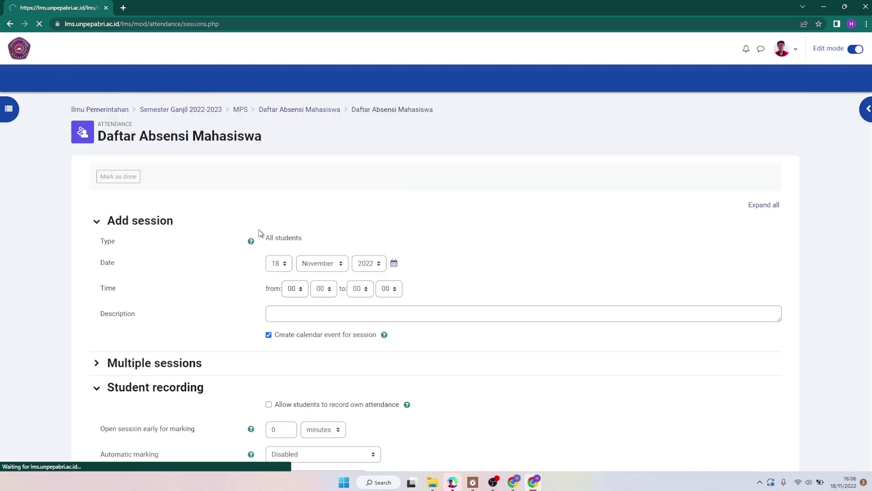
pyautogui.click(285, 268)
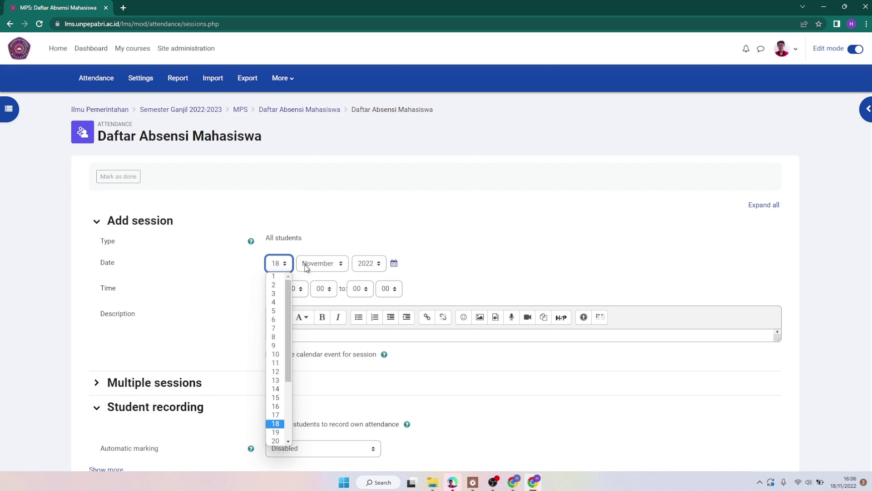
pyautogui.click(393, 268)
pyautogui.click(393, 268)
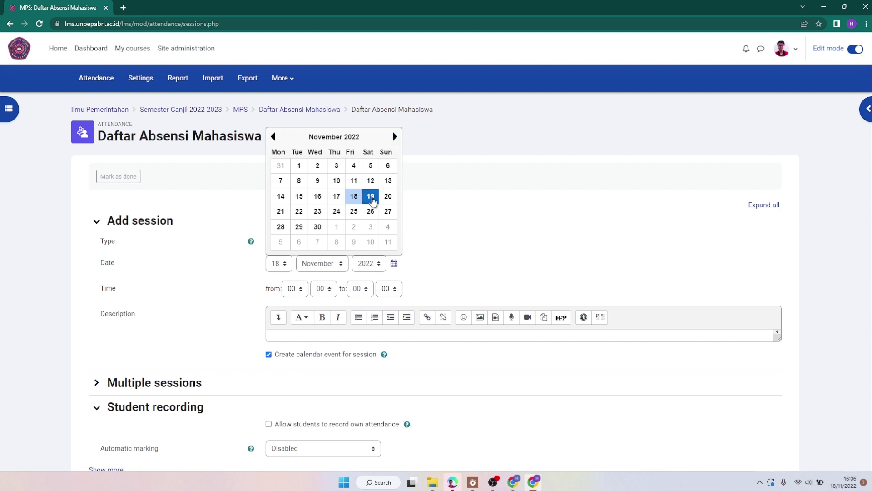
pyautogui.click(371, 197)
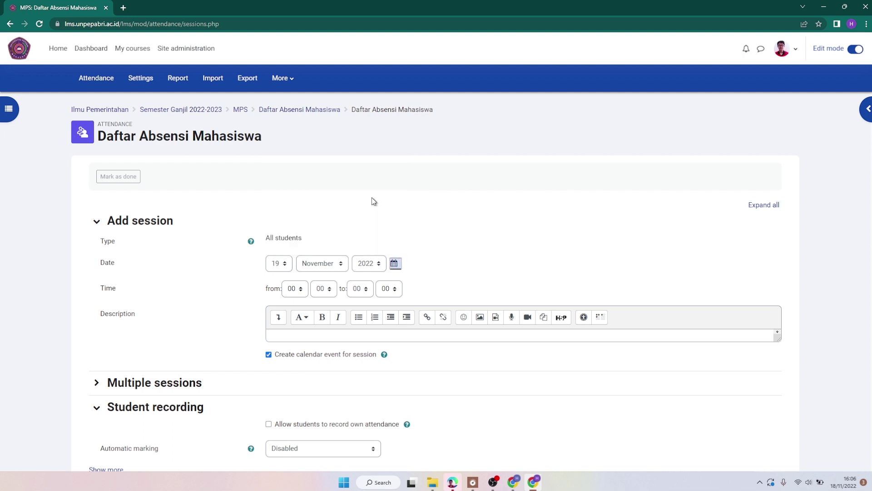
pyautogui.click(301, 293)
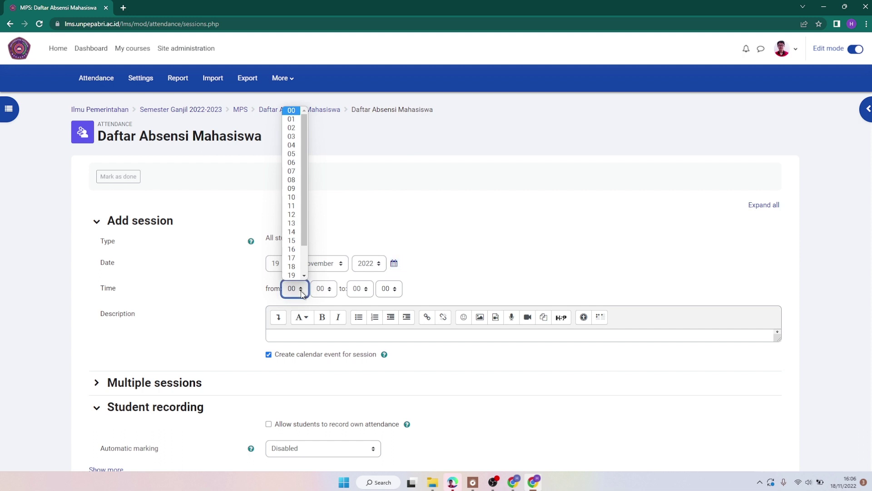
pyautogui.click(295, 190)
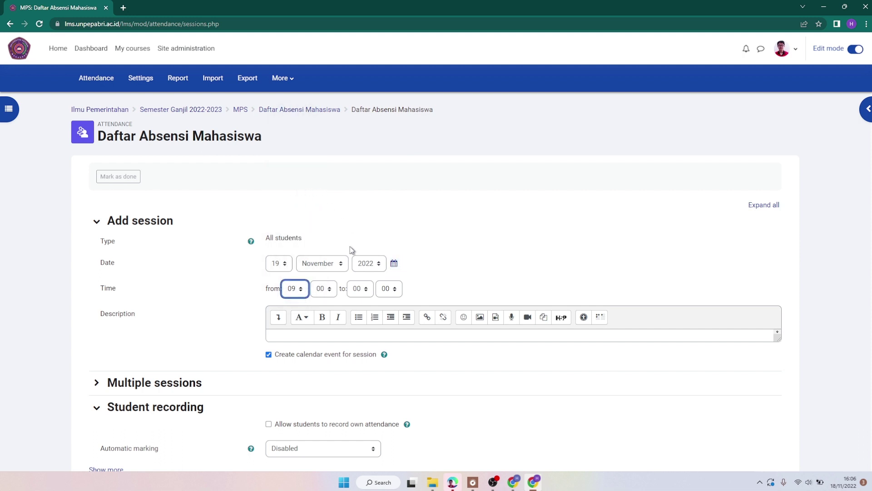
pyautogui.click(367, 291)
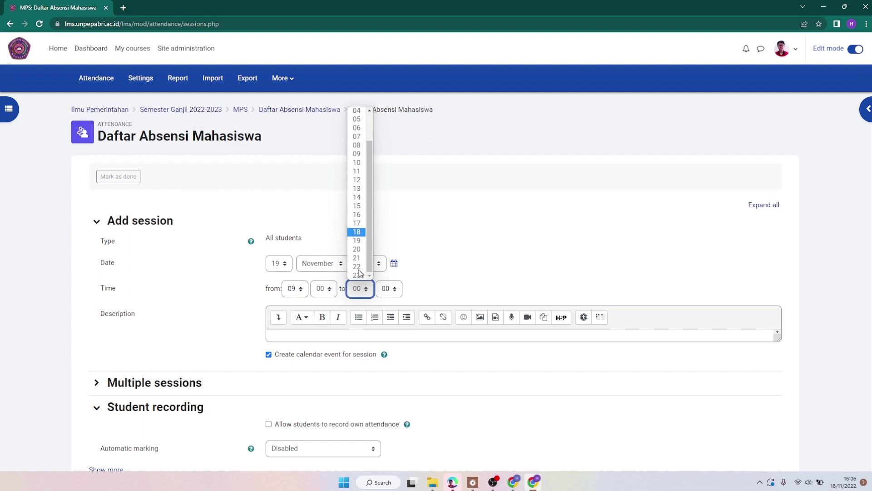
pyautogui.click(360, 250)
# Turn on repetition for the session and set it to repeat on Saturday
pyautogui.scroll(-2, 471, 259)
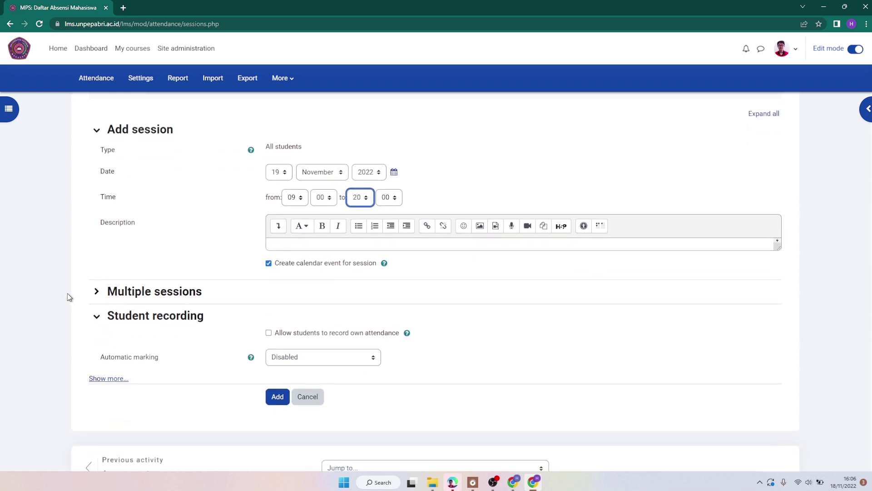
pyautogui.click(94, 292)
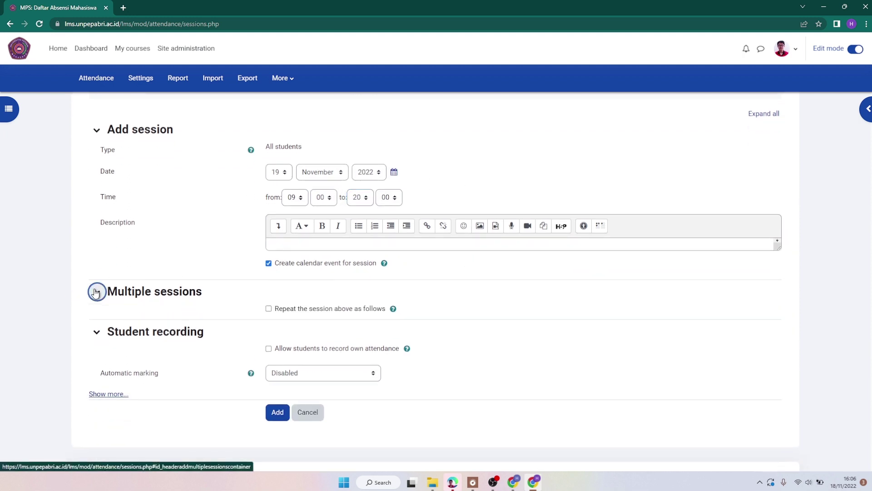
pyautogui.click(269, 309)
pyautogui.click(481, 330)
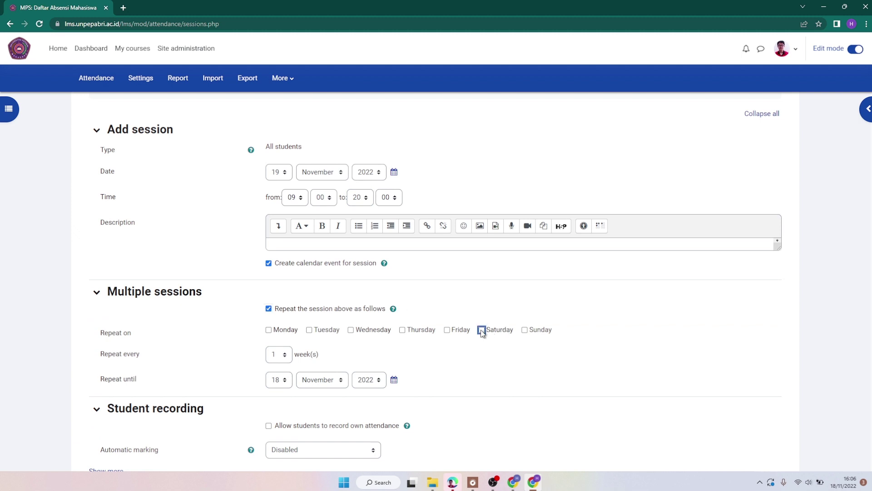
# Change the session date to 4 March 2023
pyautogui.click(285, 174)
pyautogui.click(395, 177)
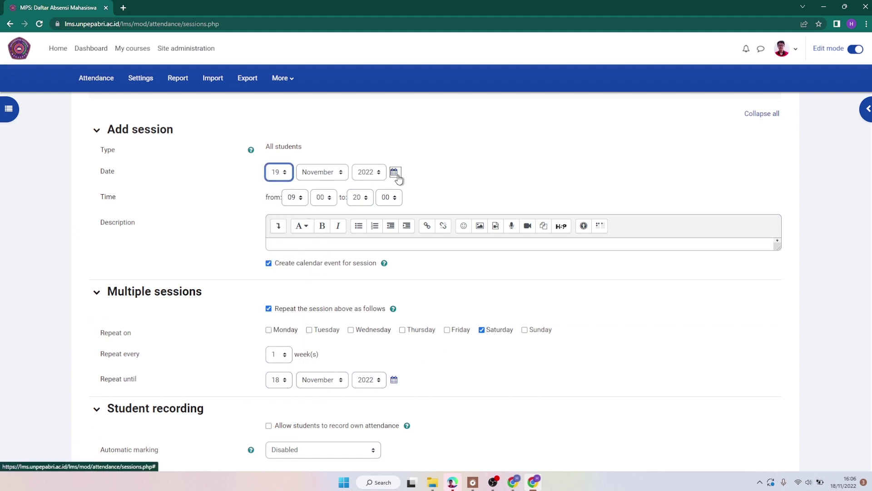
pyautogui.click(394, 177)
pyautogui.scroll(2, 429, 134)
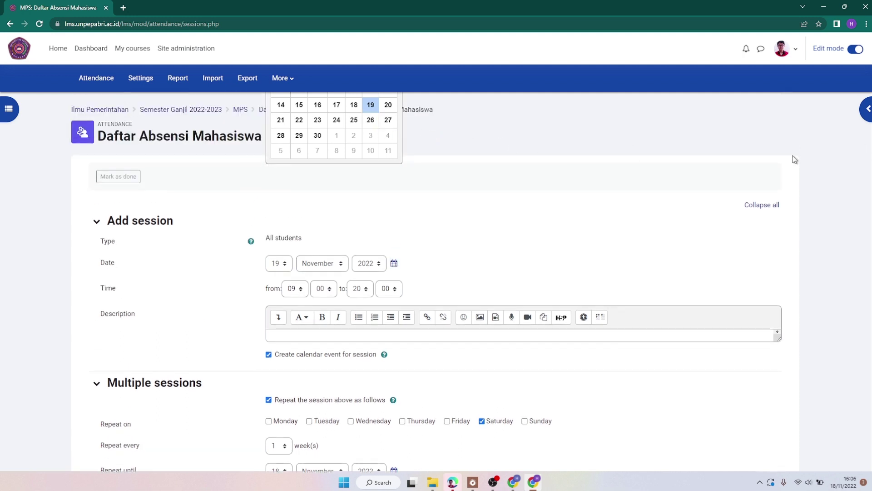
pyautogui.click(394, 264)
pyautogui.click(394, 264)
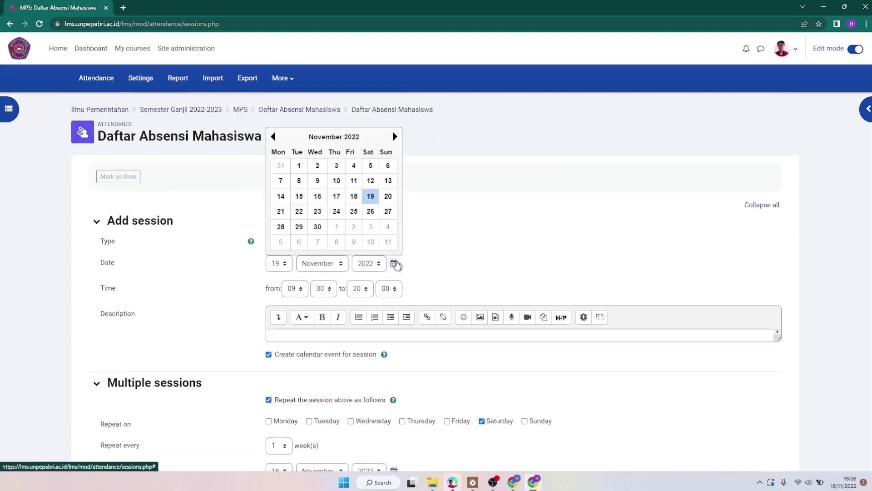
pyautogui.click(397, 136)
pyautogui.click(398, 136)
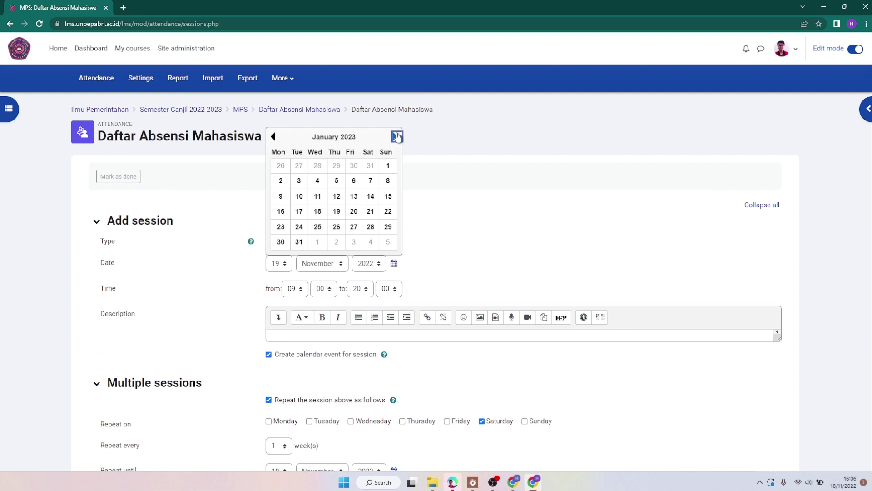
pyautogui.click(398, 136)
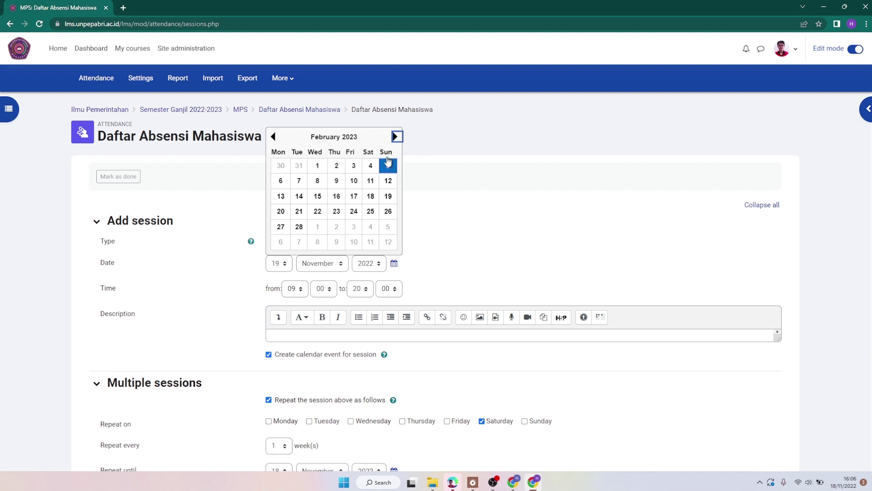
pyautogui.click(397, 136)
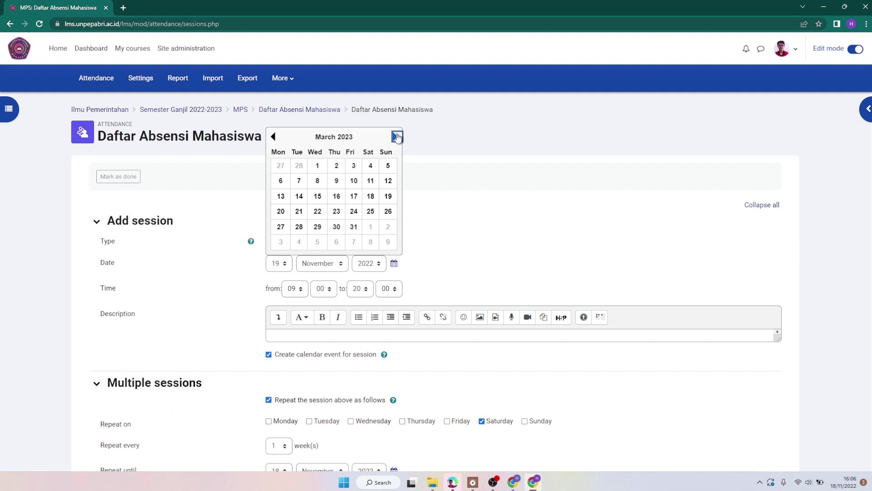
pyautogui.click(377, 169)
# Set the session's repeat-until date to 4 March 2023
pyautogui.scroll(-3, 436, 231)
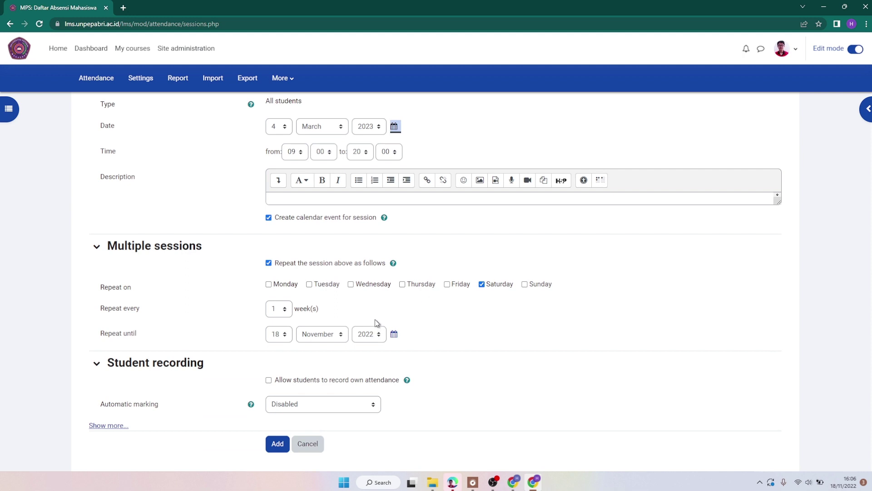
pyautogui.click(285, 338)
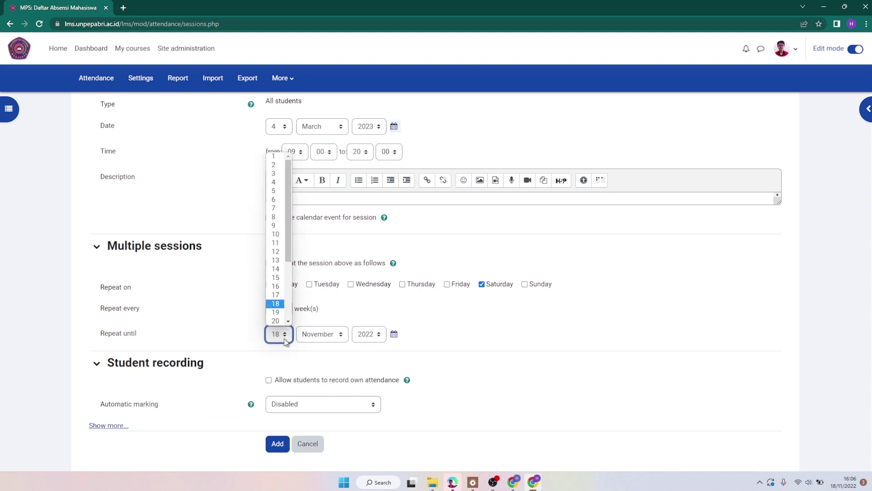
pyautogui.click(396, 335)
pyautogui.click(396, 208)
pyautogui.click(397, 207)
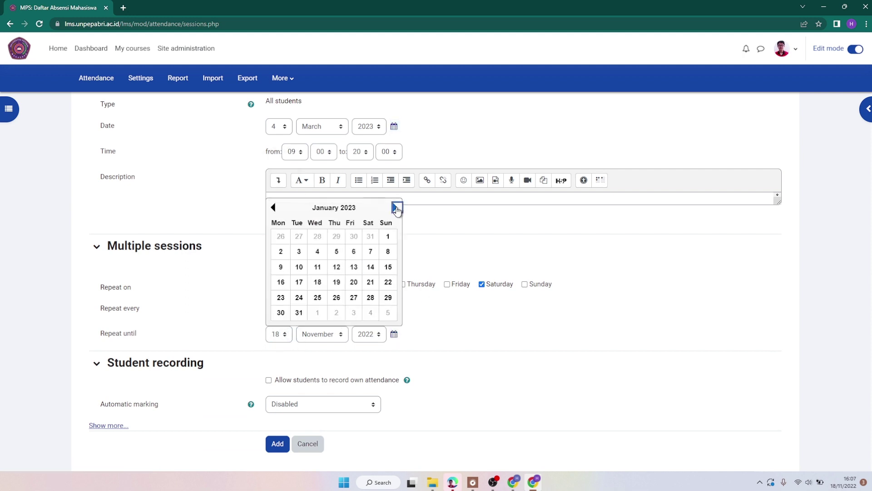
pyautogui.click(397, 207)
pyautogui.click(396, 208)
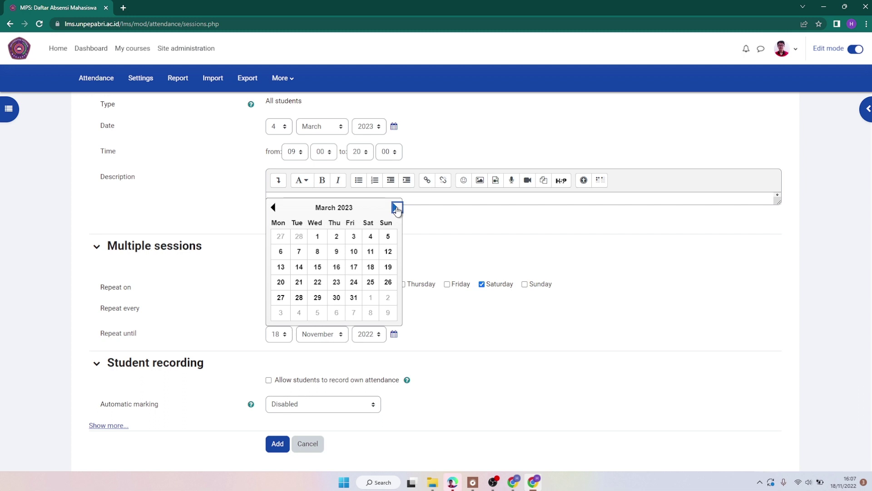
pyautogui.click(370, 236)
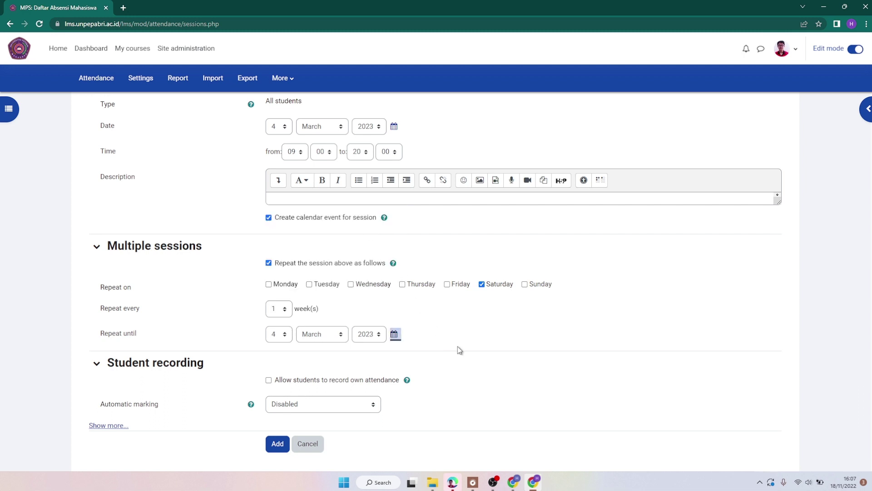
# Allow students to record their own attendance and set automatic marking to "Set unmarked at end of session"
pyautogui.click(314, 381)
pyautogui.scroll(-2, 356, 381)
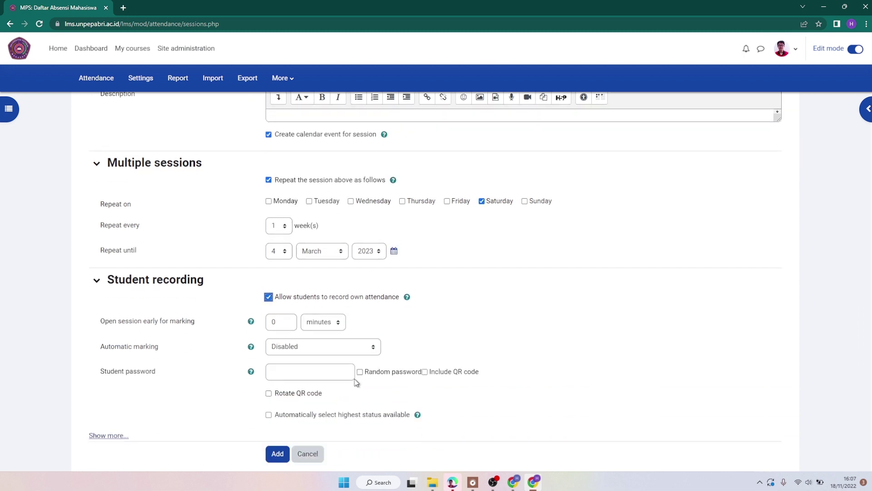
pyautogui.click(313, 342)
pyautogui.click(306, 366)
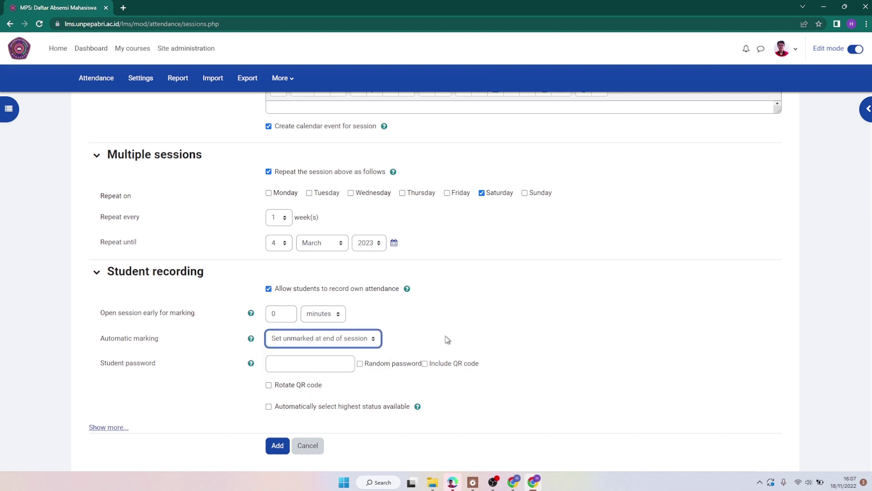
# Try to add the 4 March 2023 session with the Saturday repetition enabled
pyautogui.scroll(-1, 444, 337)
pyautogui.click(278, 401)
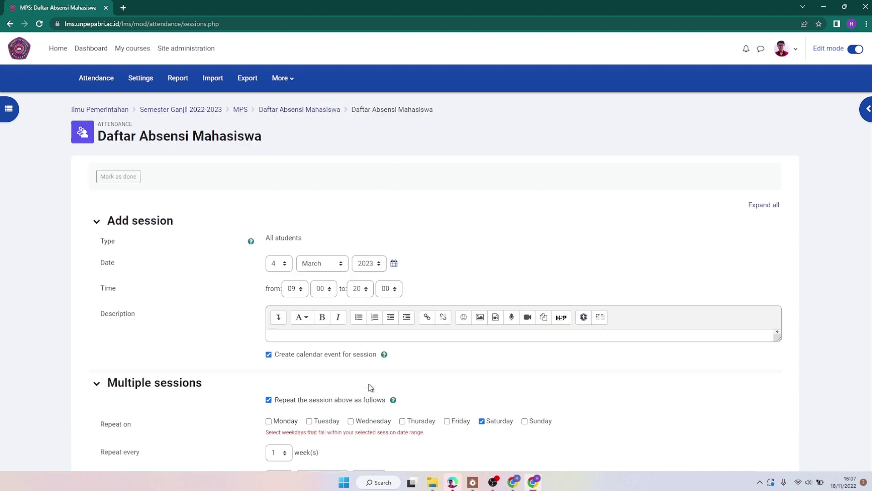
pyautogui.scroll(-3, 440, 386)
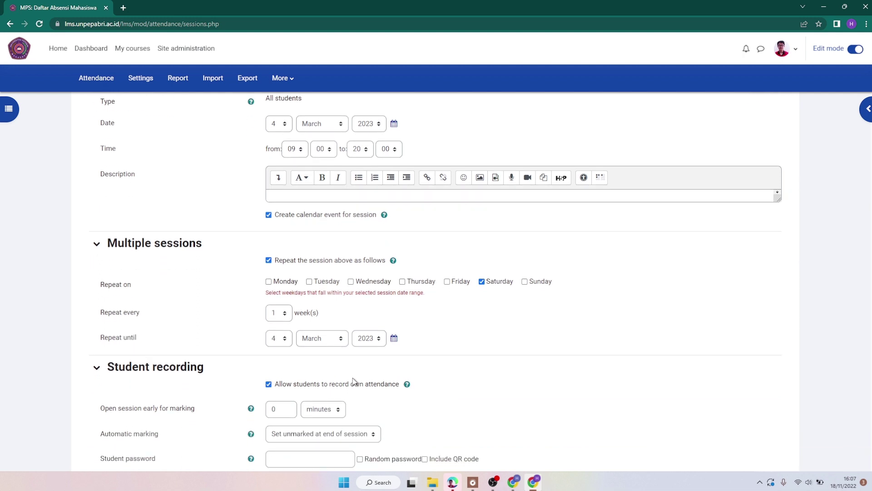
pyautogui.scroll(-3, 357, 372)
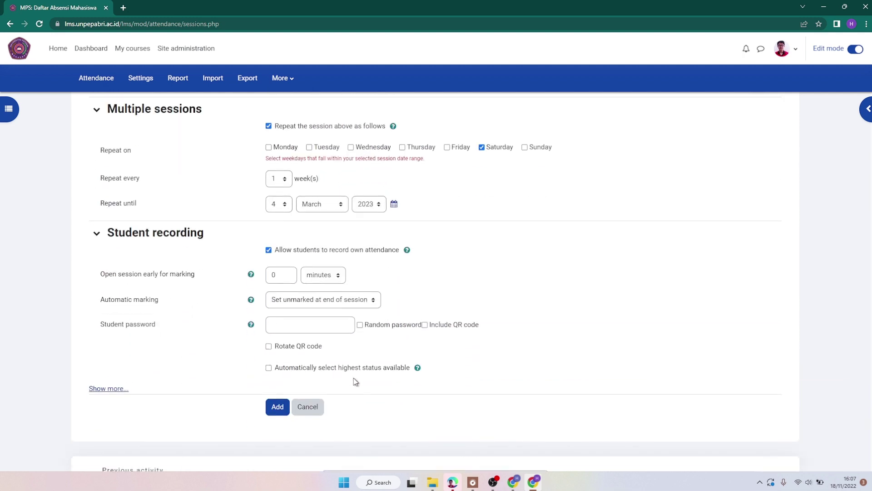
pyautogui.click(277, 407)
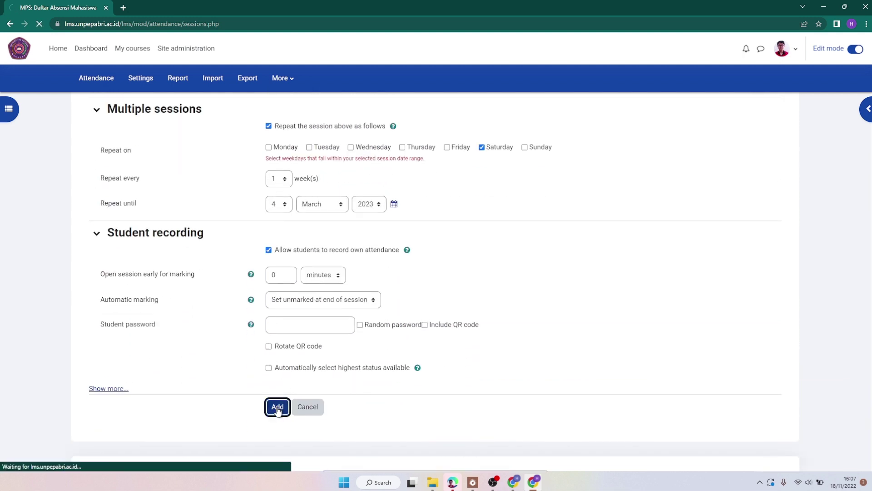
# Turn off the session's repetition and add it as a single session
pyautogui.scroll(-2, 413, 380)
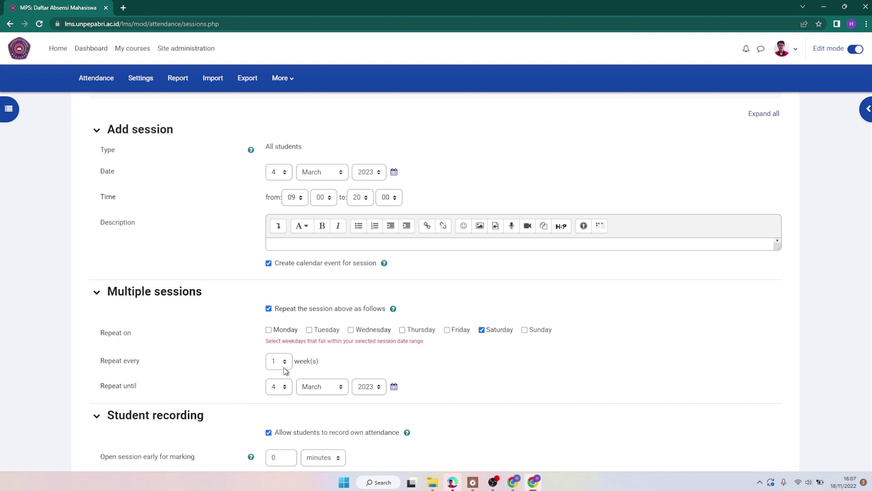
pyautogui.click(268, 309)
pyautogui.scroll(-5, 488, 383)
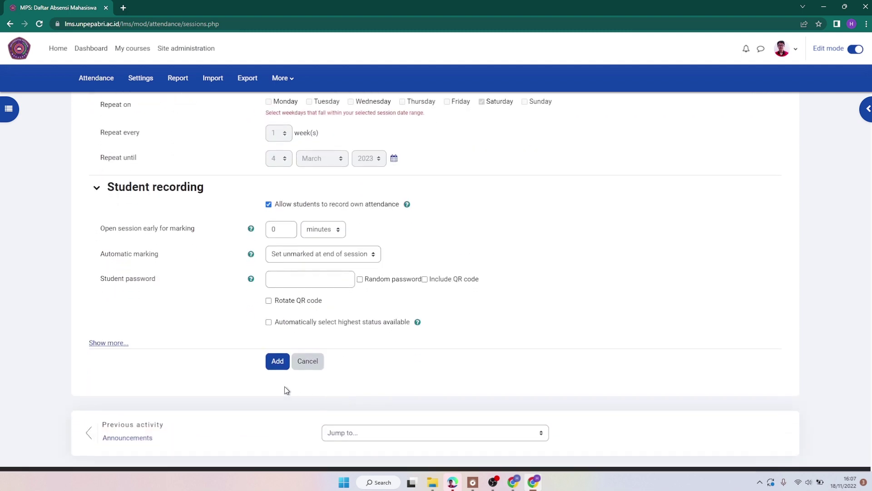
pyautogui.click(270, 368)
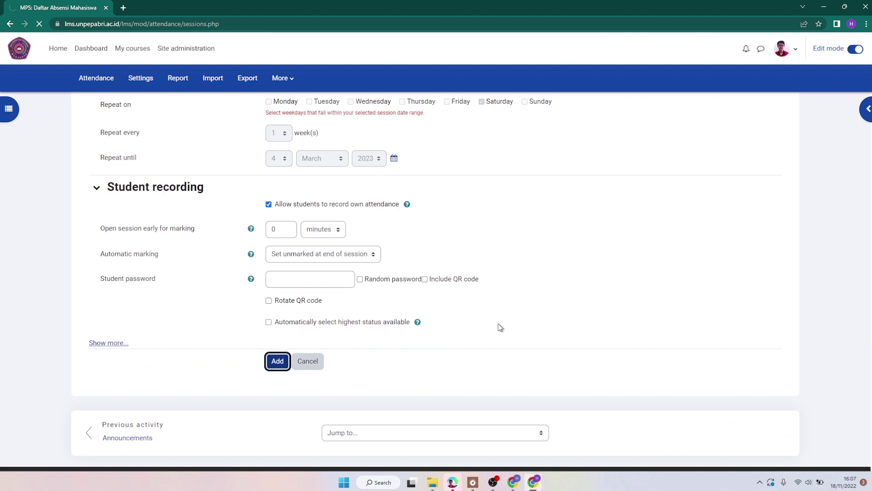
# Look through the session list, briefly selecting and deselecting all sessions
pyautogui.scroll(-5, 308, 366)
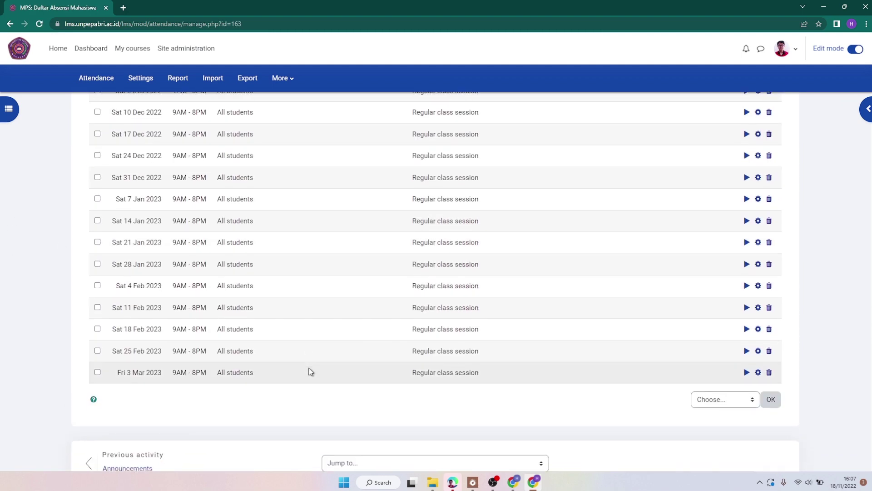
pyautogui.scroll(-1, 310, 372)
pyautogui.scroll(4, 304, 318)
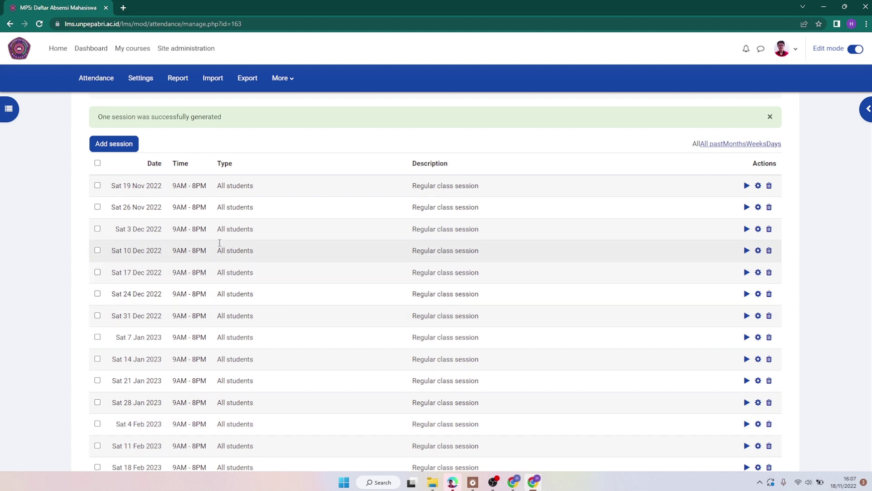
pyautogui.click(97, 163)
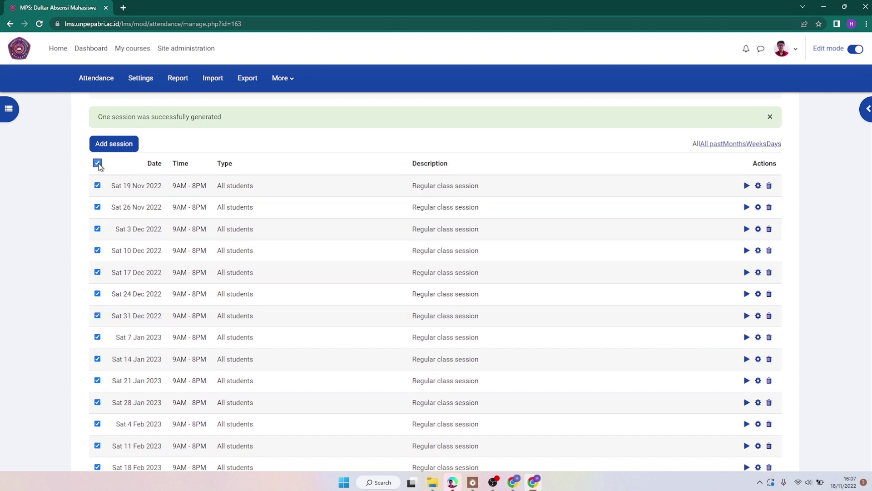
pyautogui.click(97, 164)
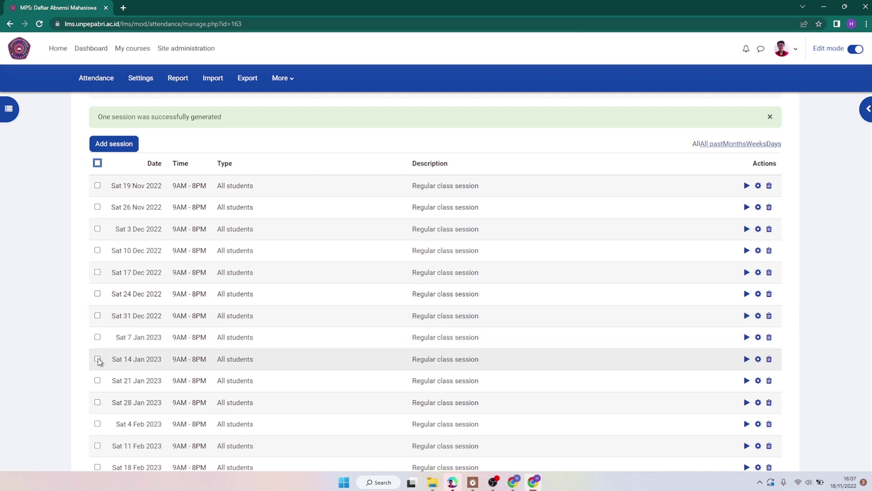
pyautogui.scroll(-3, 99, 385)
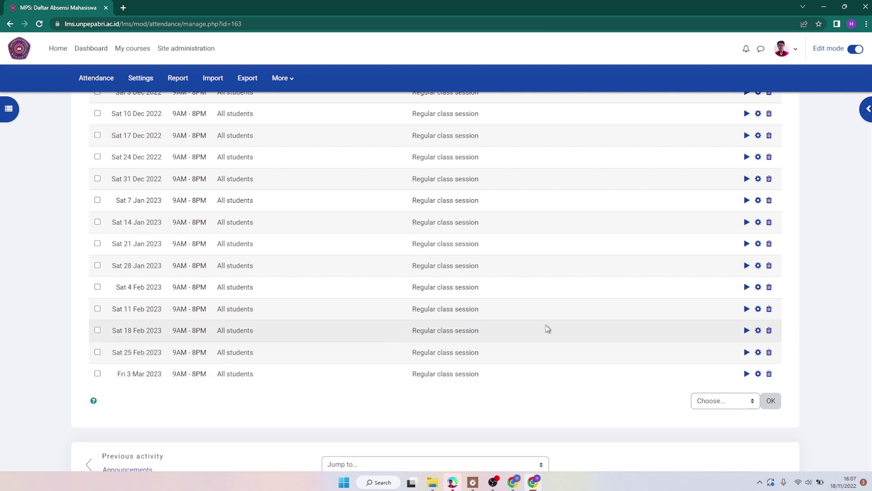
# Open the attendance-taking form for the 19 November 2022 session
pyautogui.scroll(2, 563, 378)
pyautogui.scroll(3, 563, 378)
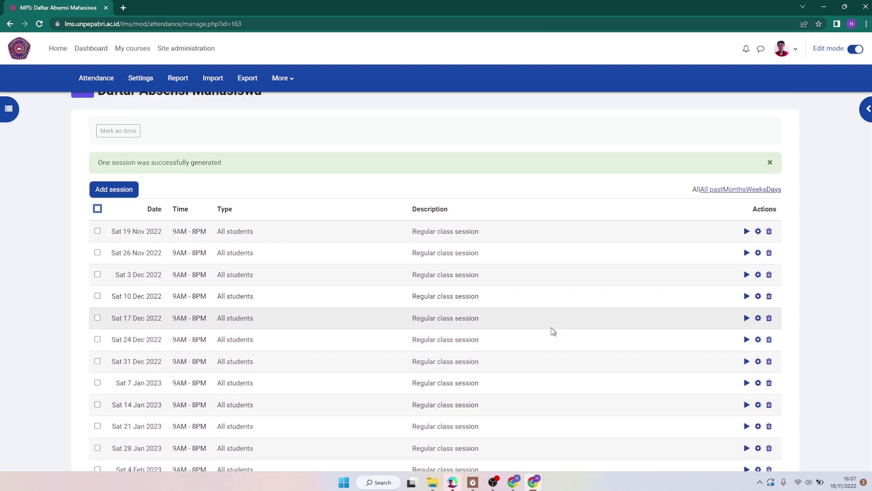
pyautogui.scroll(-5, 551, 332)
pyautogui.scroll(3, 553, 333)
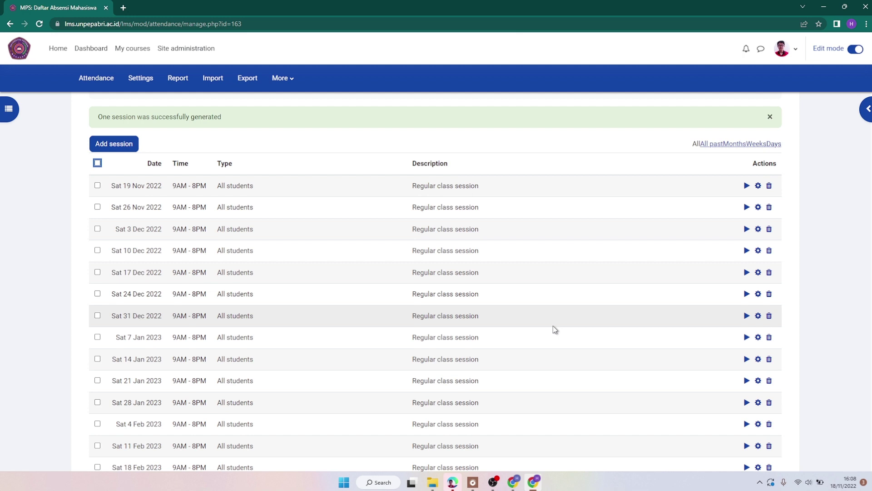
pyautogui.click(747, 187)
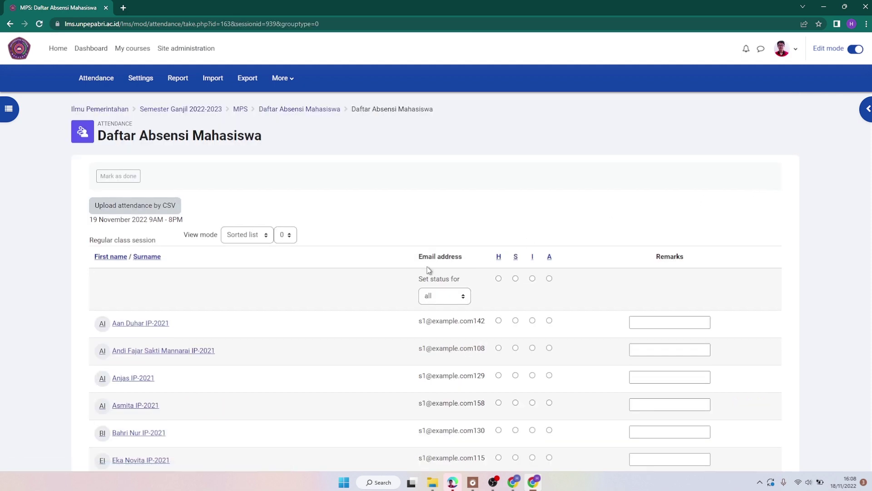
# Look through the student list with its H, S, I and A status columns and remarks fields
pyautogui.scroll(-3, 534, 244)
pyautogui.scroll(-15, 534, 244)
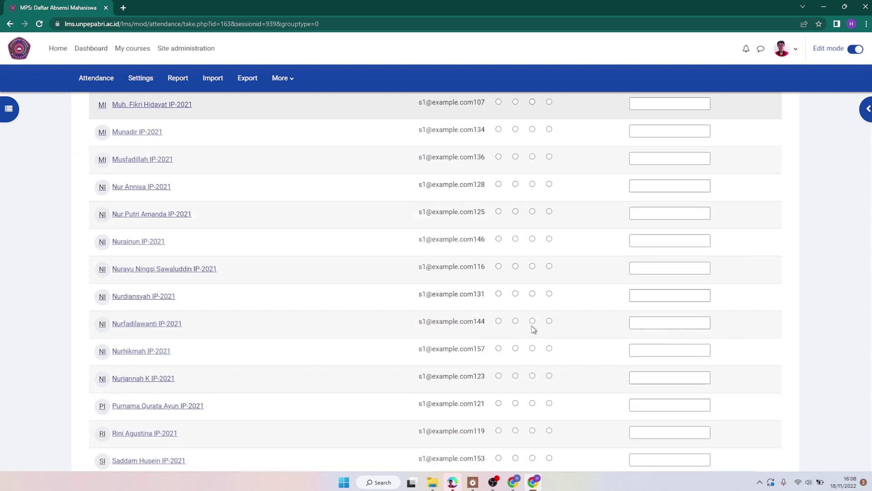
pyautogui.scroll(-5, 545, 316)
pyautogui.scroll(15, 512, 312)
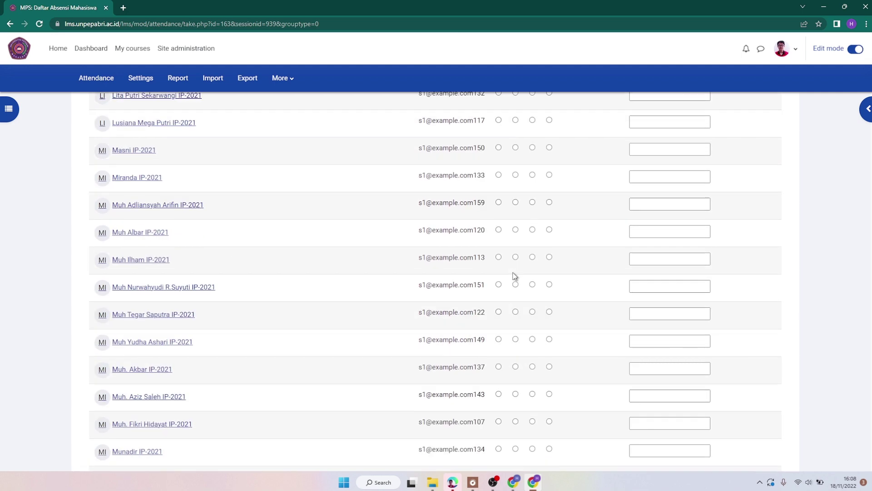
pyautogui.scroll(5, 515, 273)
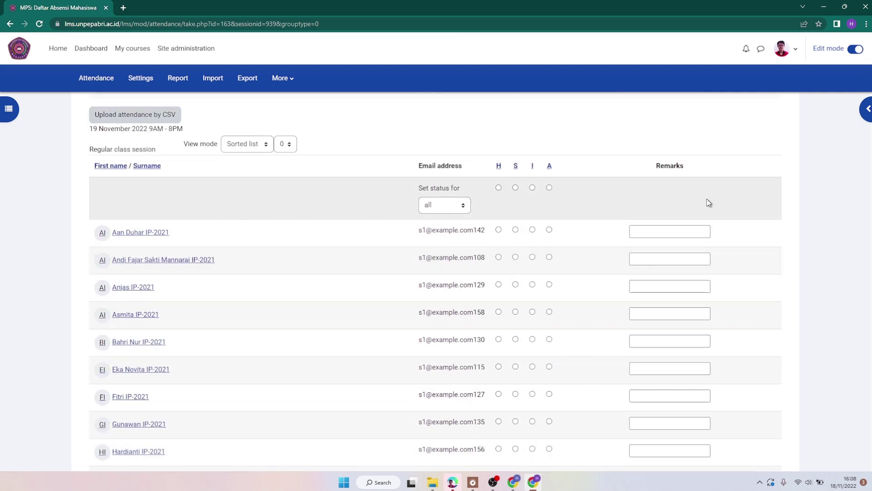
pyautogui.scroll(-10, 499, 337)
pyautogui.scroll(-2, 506, 348)
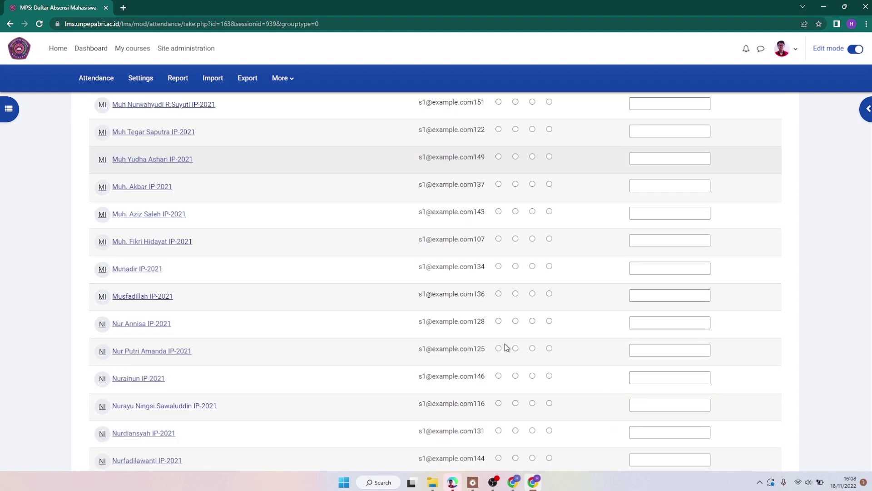
pyautogui.scroll(12, 506, 347)
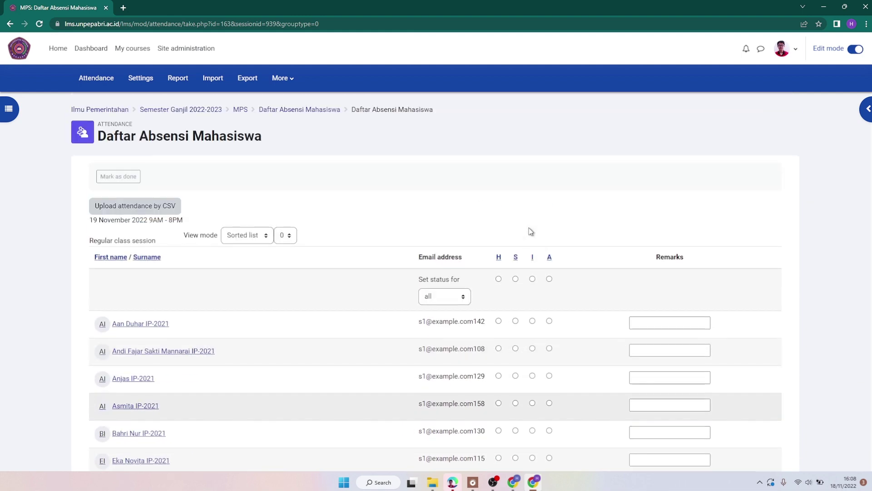
# Open the activity's status set and review the descriptions and points of the Hadir, Sakit, Izin and Alfa statuses
pyautogui.click(288, 91)
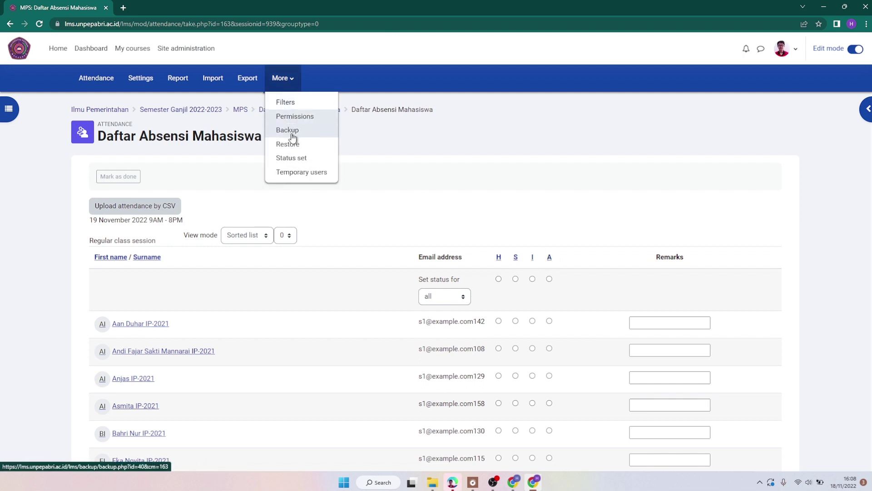
pyautogui.click(291, 159)
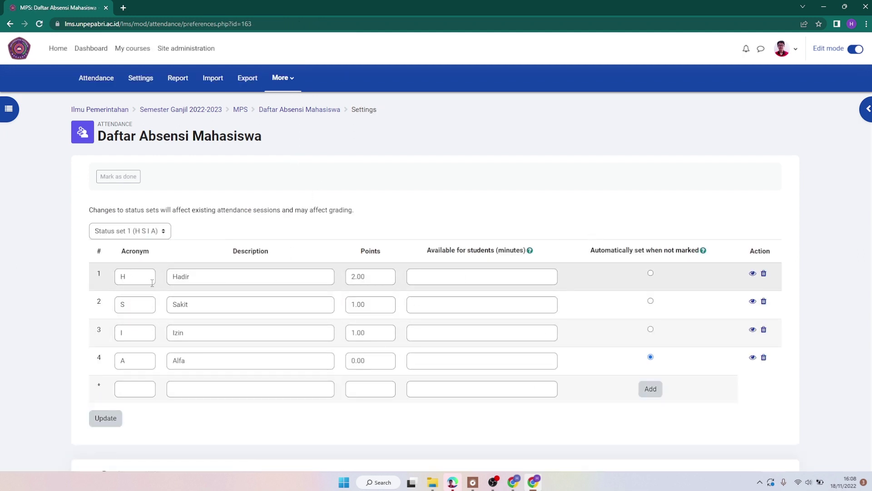
pyautogui.click(202, 275)
pyautogui.click(352, 275)
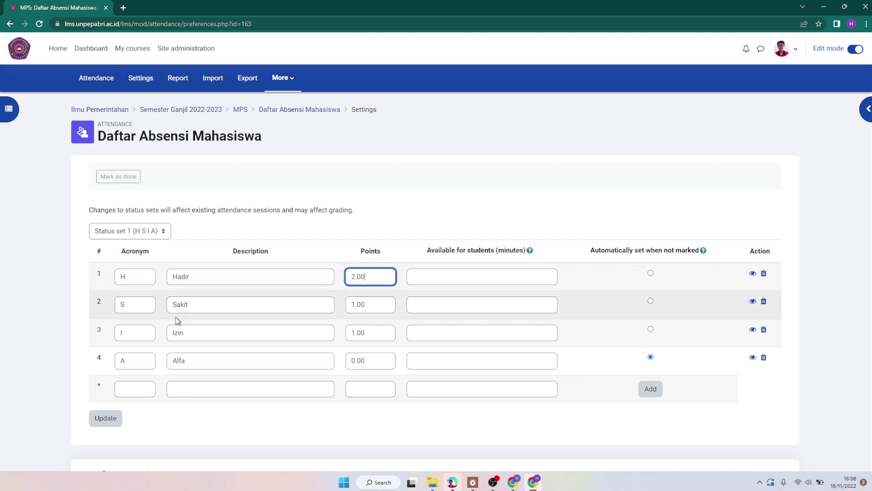
pyautogui.click(382, 302)
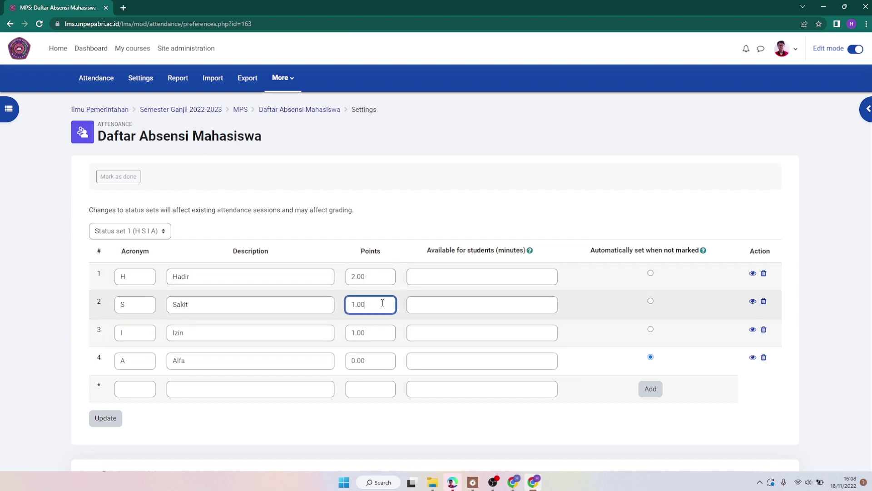
pyautogui.click(226, 358)
pyautogui.click(380, 361)
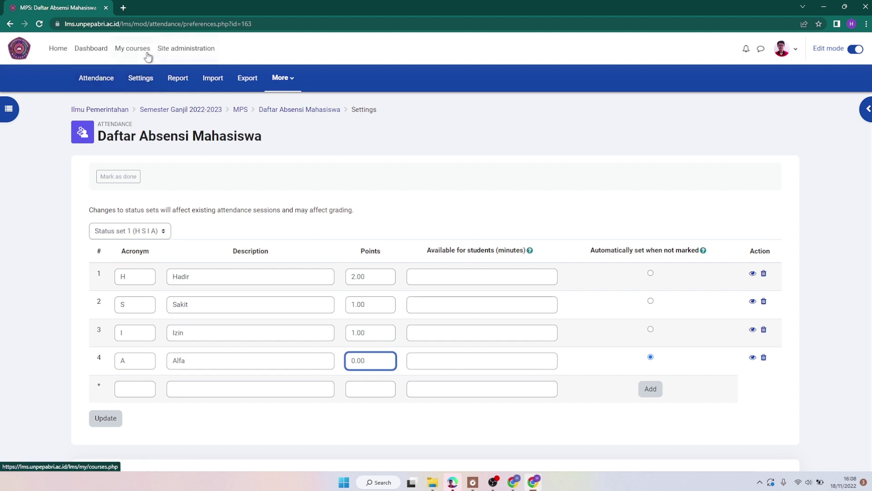
# Return to the attendance session list, look it over, and open the Metode Penelitian Sosial course page
pyautogui.click(96, 82)
pyautogui.scroll(-10, 413, 282)
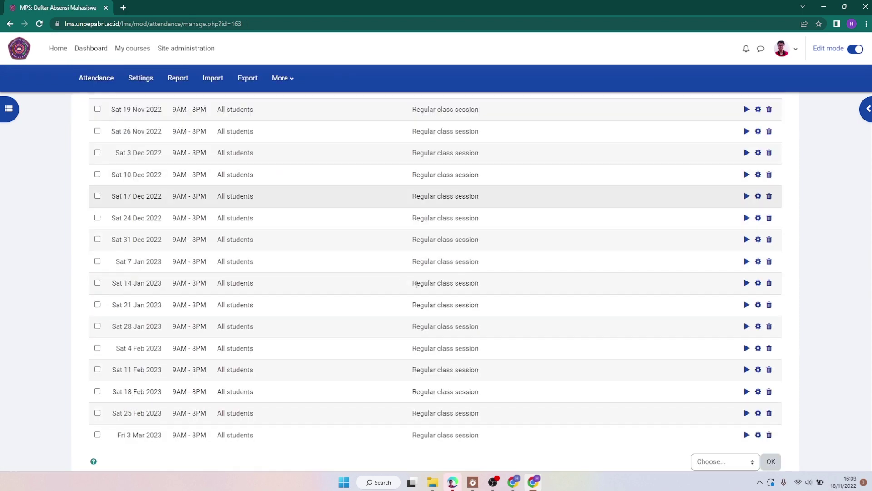
pyautogui.scroll(9, 463, 304)
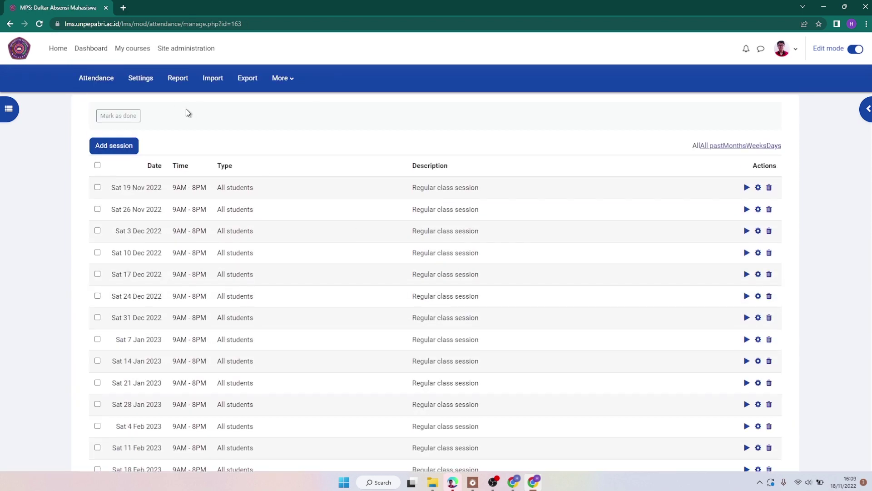
pyautogui.click(139, 55)
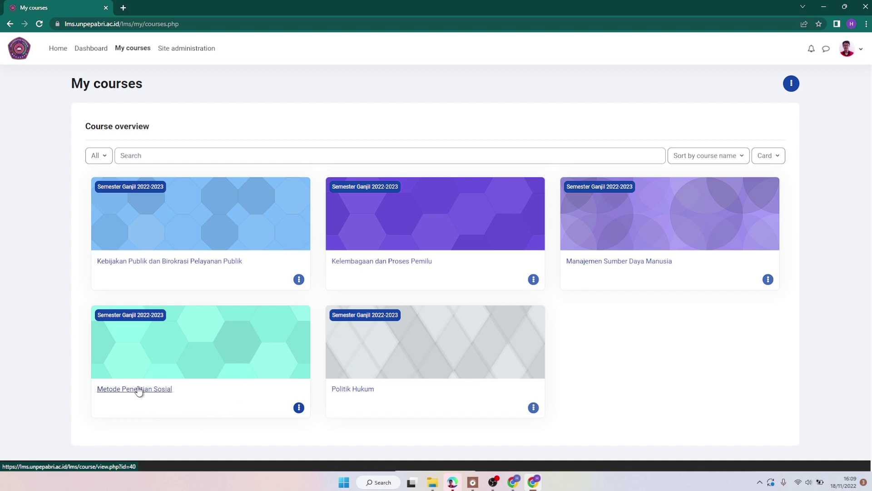
pyautogui.click(138, 390)
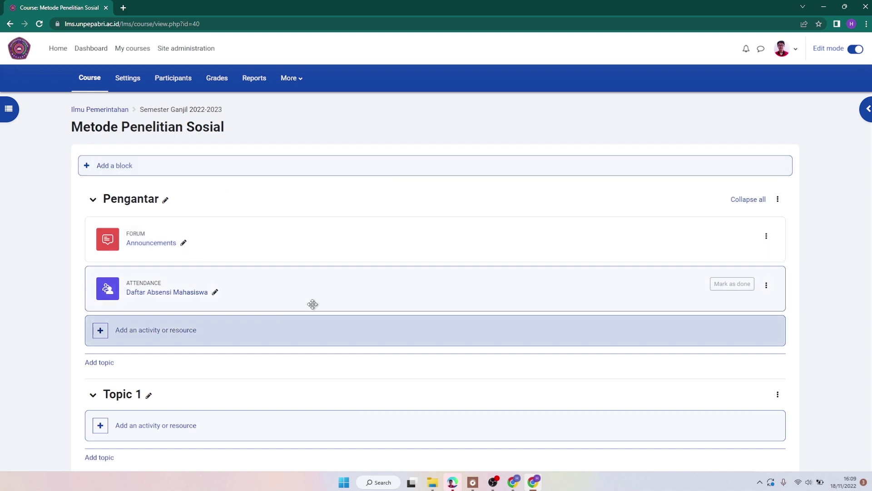
# Preview the course page and its topics with edit mode off, and turn edit mode back on
pyautogui.click(853, 51)
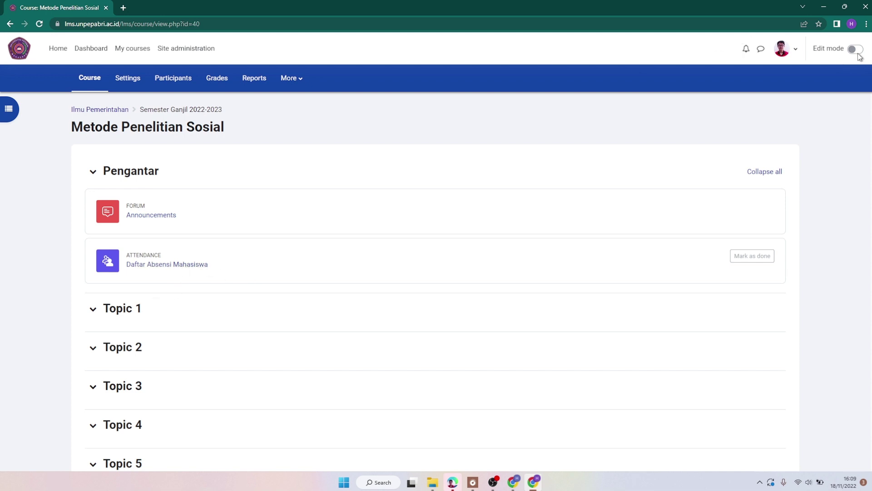
pyautogui.scroll(-3, 252, 254)
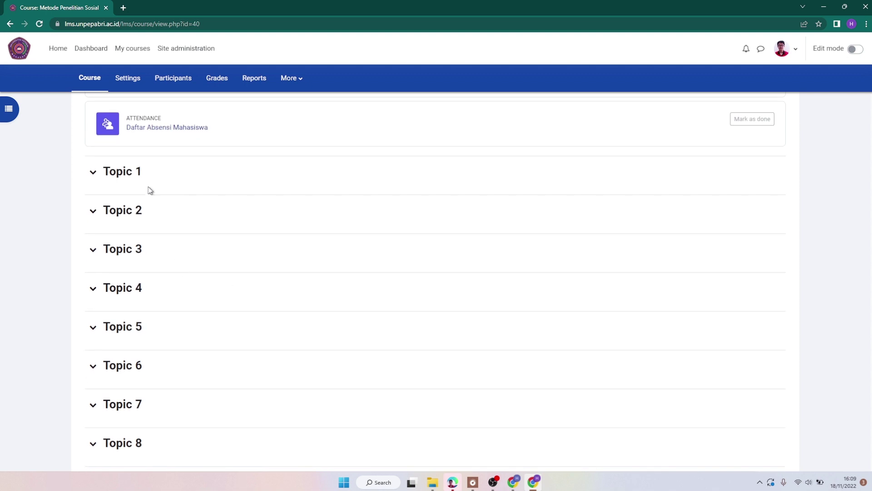
pyautogui.scroll(-8, 150, 190)
pyautogui.scroll(7, 209, 364)
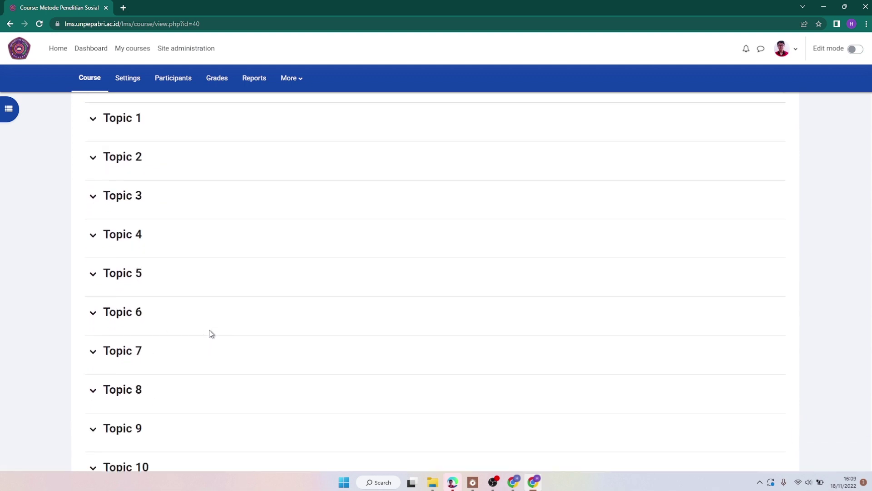
pyautogui.scroll(3, 211, 334)
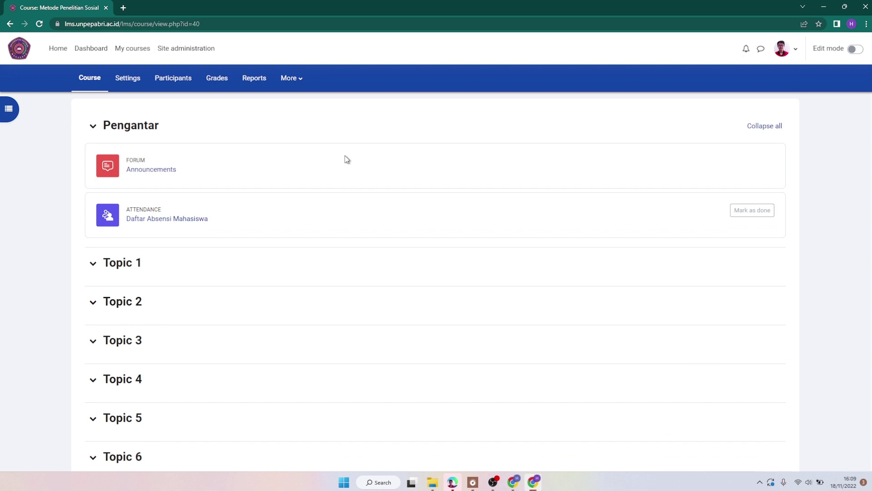
pyautogui.click(856, 50)
# Rename the Topic 1 section as "Pertemuan 1"
pyautogui.scroll(-3, 157, 381)
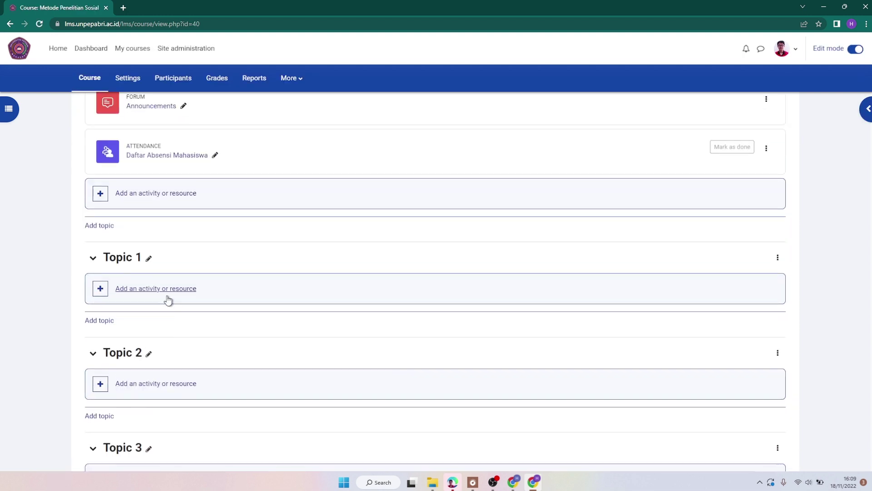
pyautogui.click(153, 259)
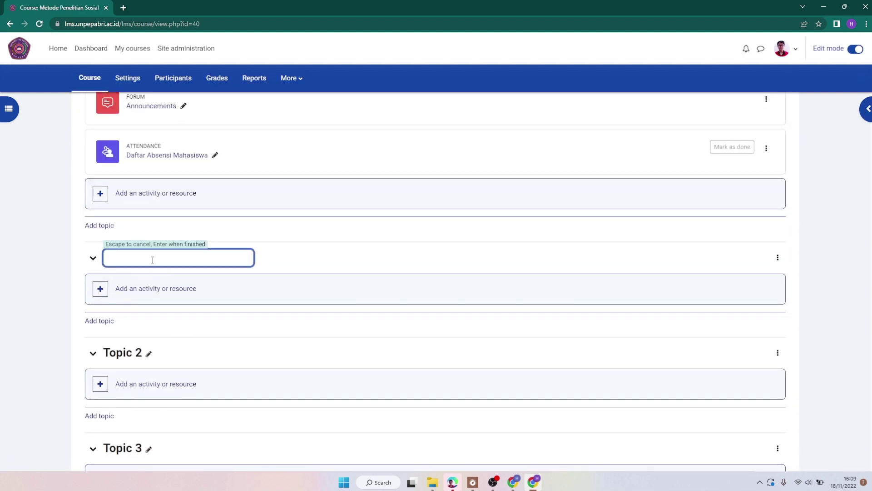
pyautogui.write('Pertemuan 1')
pyautogui.press('Return')
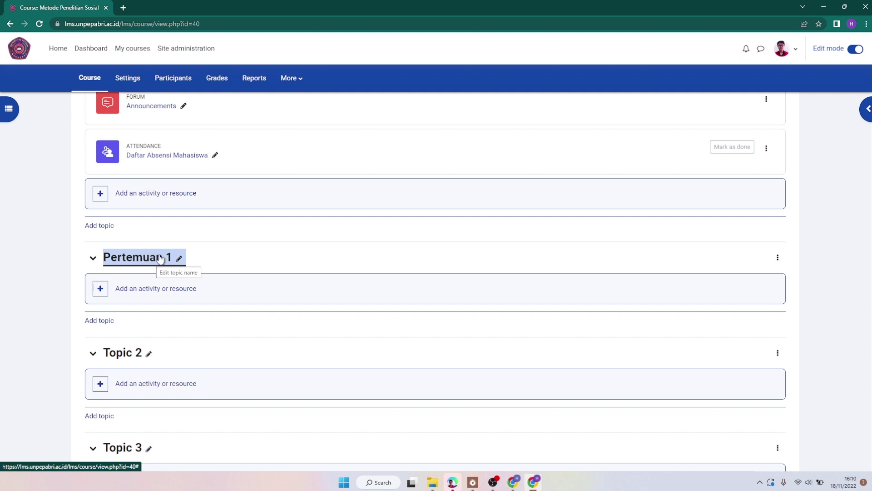
# Rename the Pertemuan 1 section as "Pengantar Umum Metode Penelitian Sosial"
pyautogui.click(179, 259)
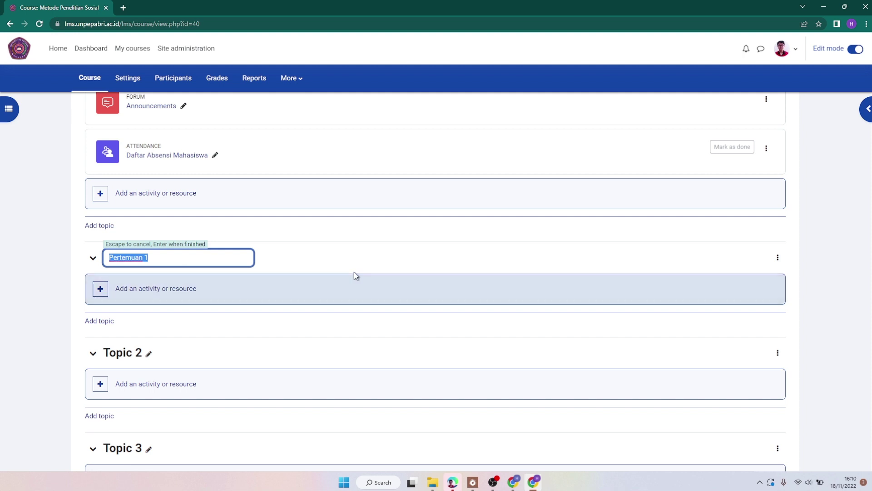
pyautogui.scroll(3, 359, 268)
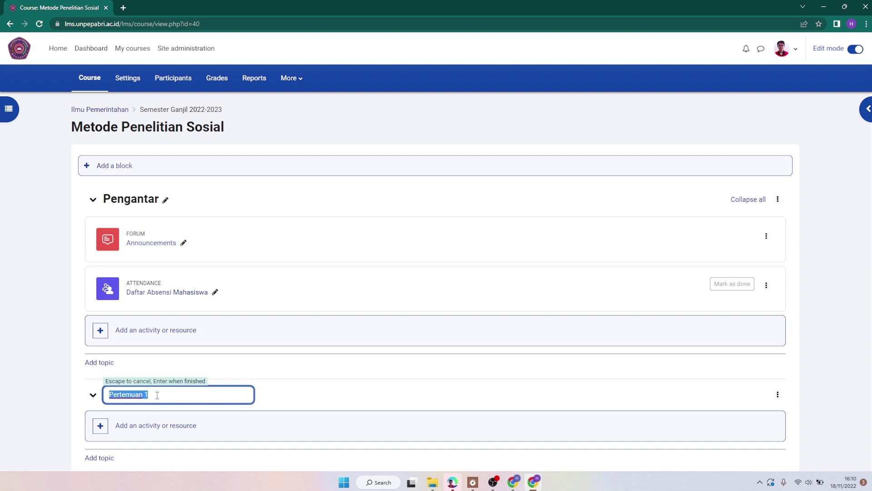
pyautogui.write('Pengantar Umum Metod')
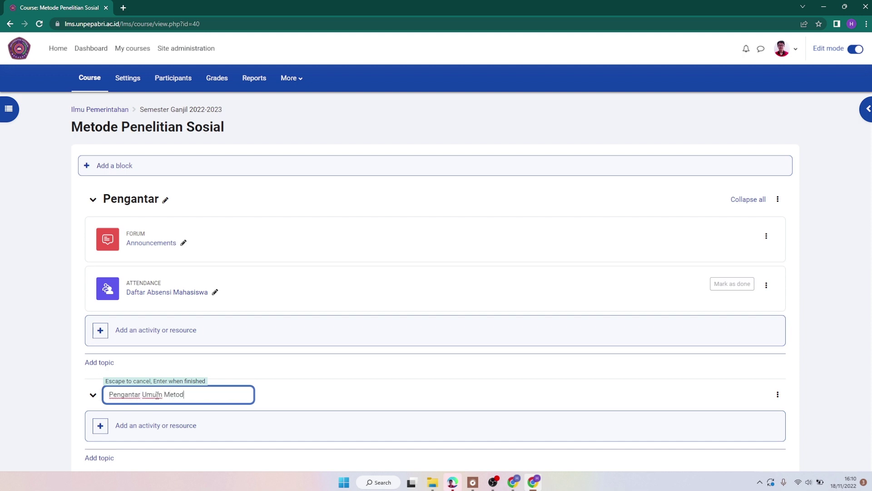
pyautogui.write('e Penelitian Sosial')
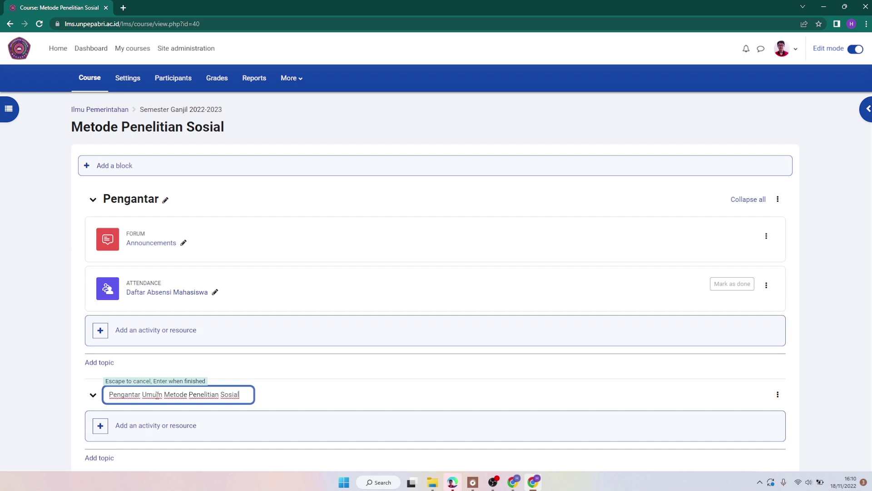
pyautogui.press('Return')
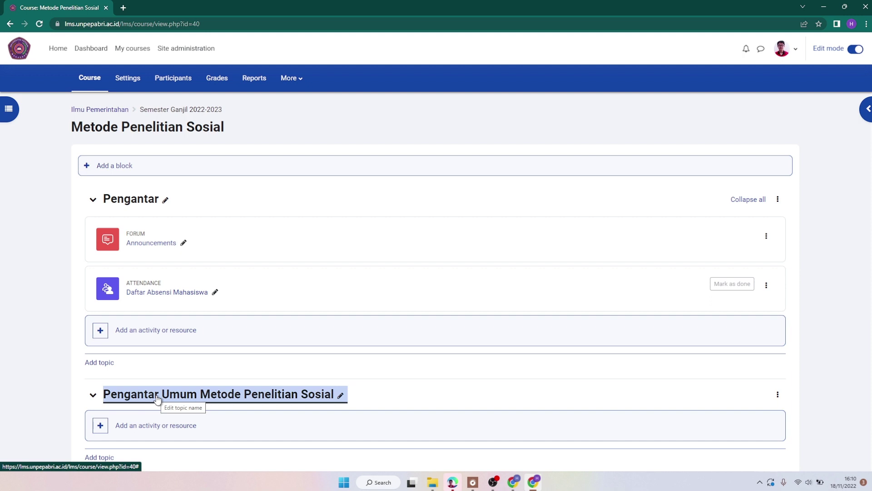
# Start adding a Page resource to the Pengantar Umum Metode Penelitian Sosial section
pyautogui.scroll(-3, 259, 379)
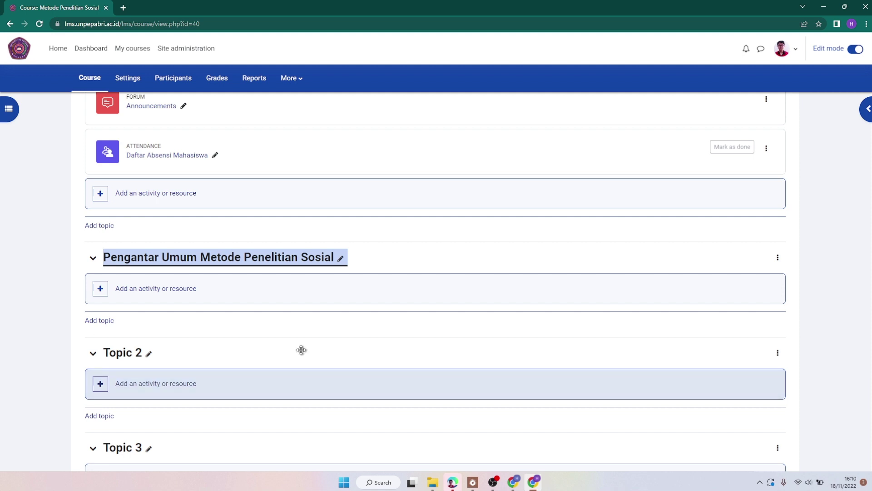
pyautogui.click(125, 288)
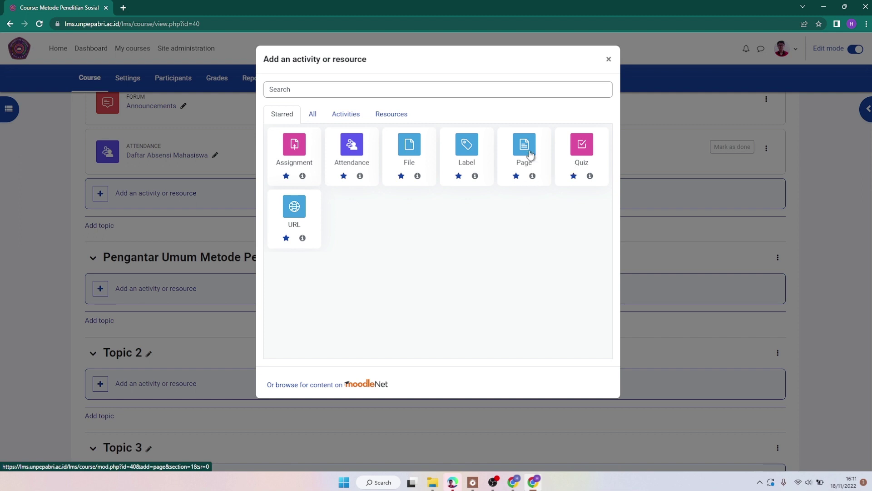
pyautogui.click(530, 155)
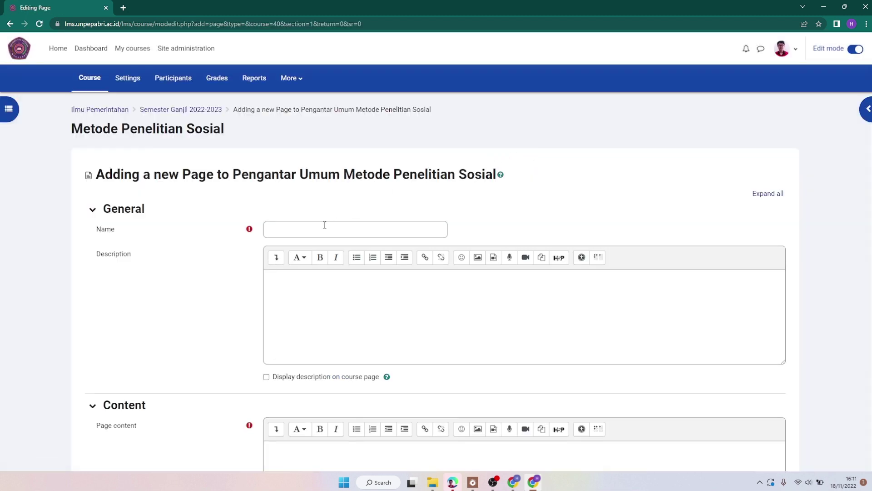
# Name the new page "Pengantar Umum Metode Penelitian Sosial", copying the section name from the form's heading
pyautogui.click(296, 227)
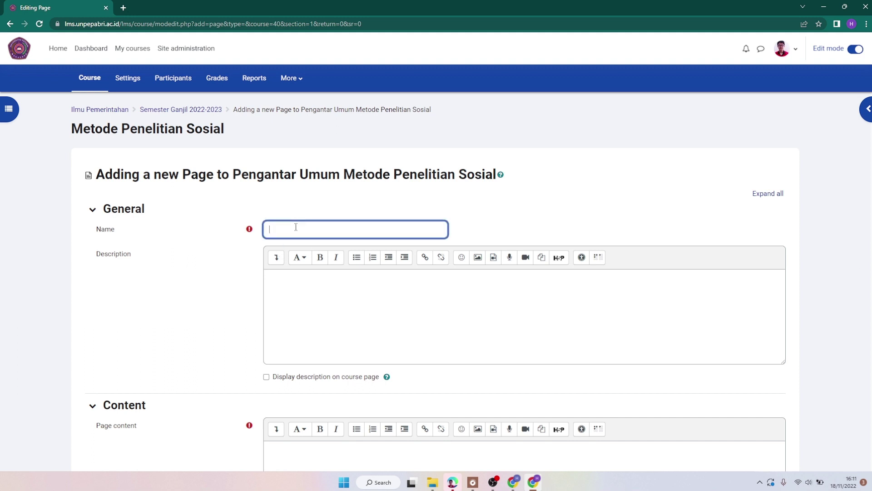
pyautogui.moveTo(232, 177); pyautogui.dragTo(491, 182)
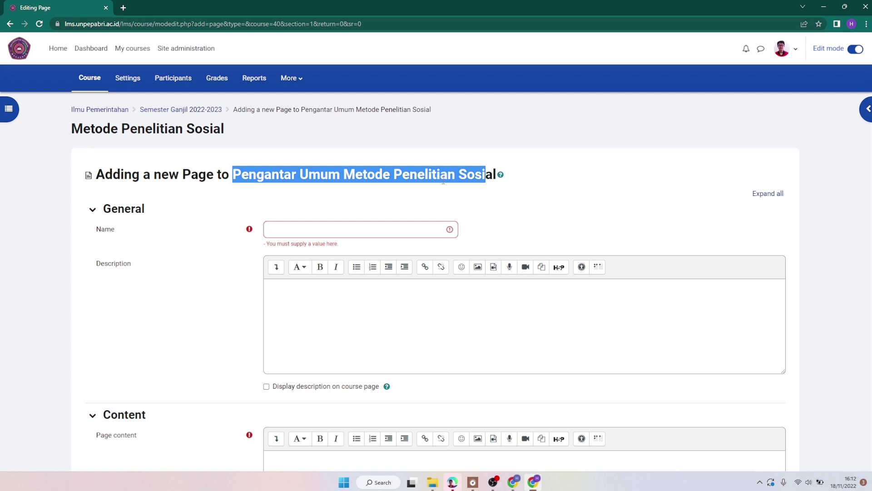
pyautogui.hotkey('shift', 'Right')
pyautogui.hotkey('shift', 'Right')
pyautogui.rightClick(428, 164)
pyautogui.click(237, 173)
pyautogui.moveTo(237, 173); pyautogui.dragTo(498, 182)
pyautogui.rightClick(481, 180)
pyautogui.click(486, 186)
pyautogui.click(349, 229)
pyautogui.hotkey('ctrl', 'v')
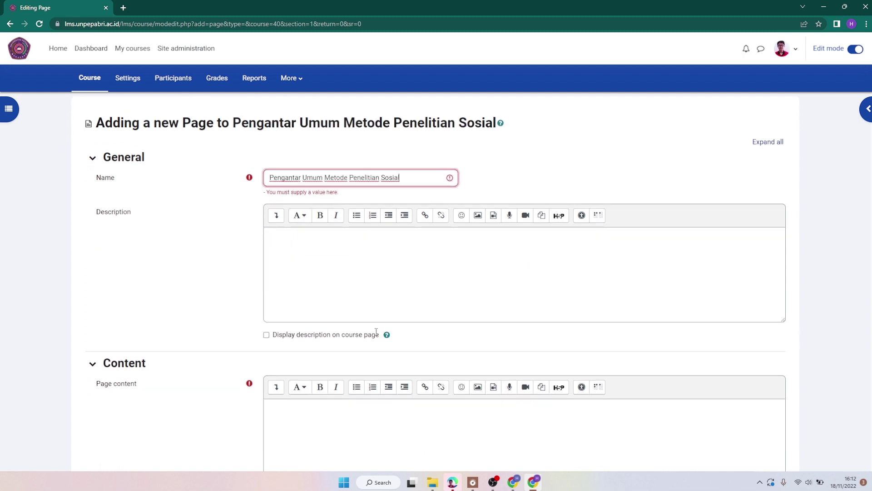
# Paste the copied "Pengantar Umum Metode Penelitian Sosial" heading into the page content and add two lines of dummy text below it
pyautogui.scroll(-4, 377, 329)
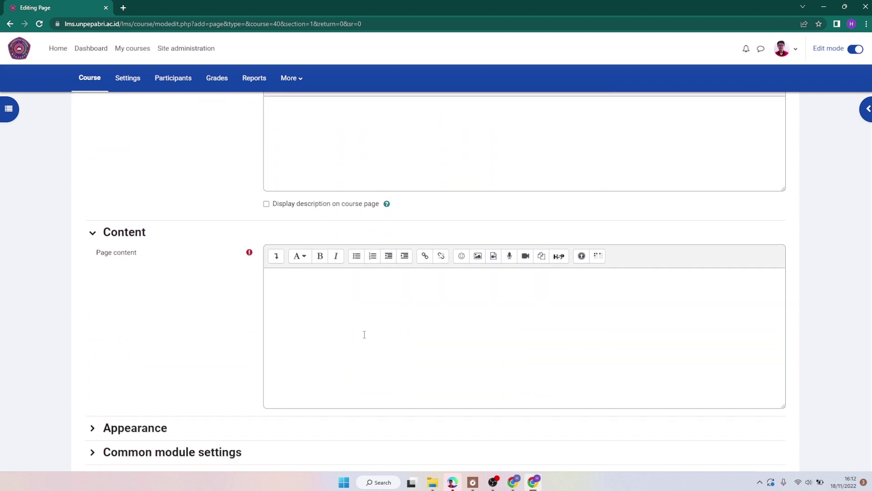
pyautogui.click(314, 294)
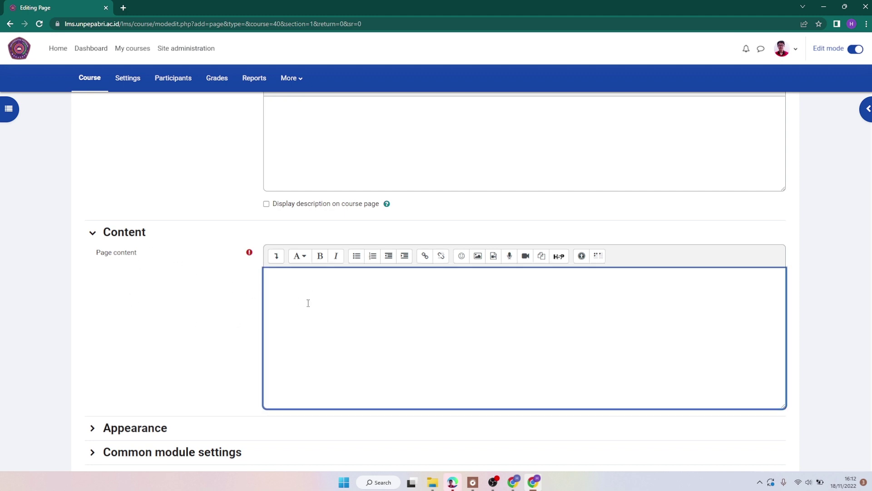
pyautogui.scroll(-2, 308, 305)
pyautogui.scroll(2, 458, 259)
pyautogui.hotkey('ctrl', 'v')
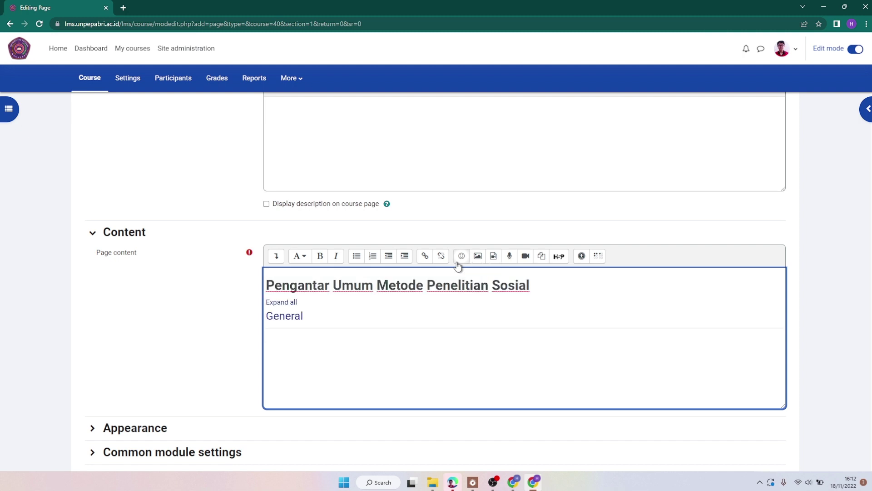
pyautogui.write('djflkjadsfjsljdfkljdlkajdklfjaljdf')
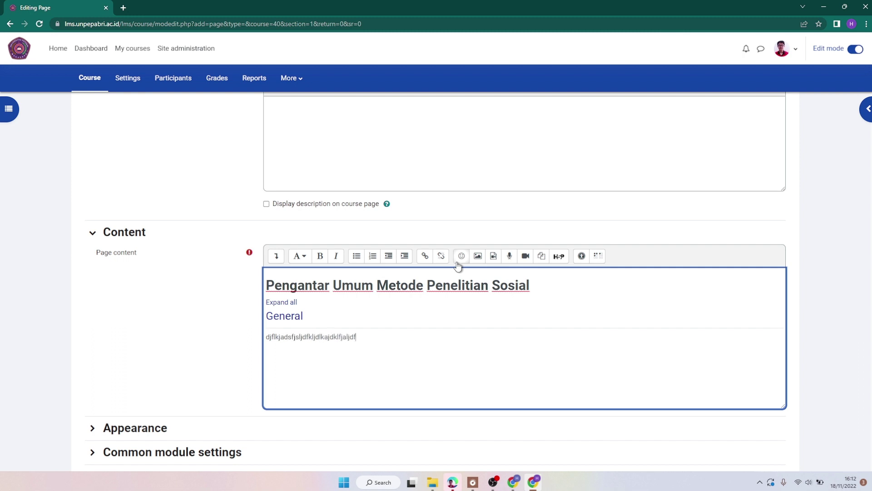
pyautogui.write('df dfkdjfkjdkfjdjf')
# Search the web for "Pengantar Umum Metode Penelitian Sosial" in a new tab and open the METODOLOGI PENELITIAN SOSIAL PDF
pyautogui.click(123, 8)
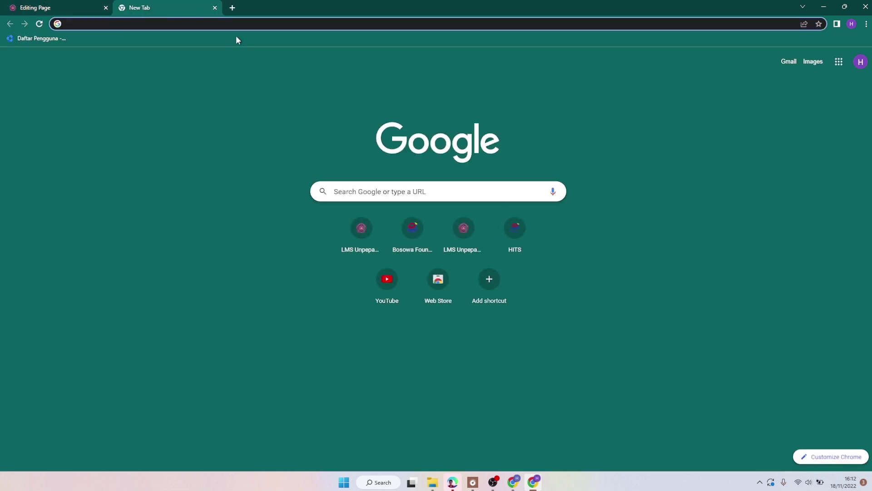
pyautogui.hotkey('ctrl', 'v')
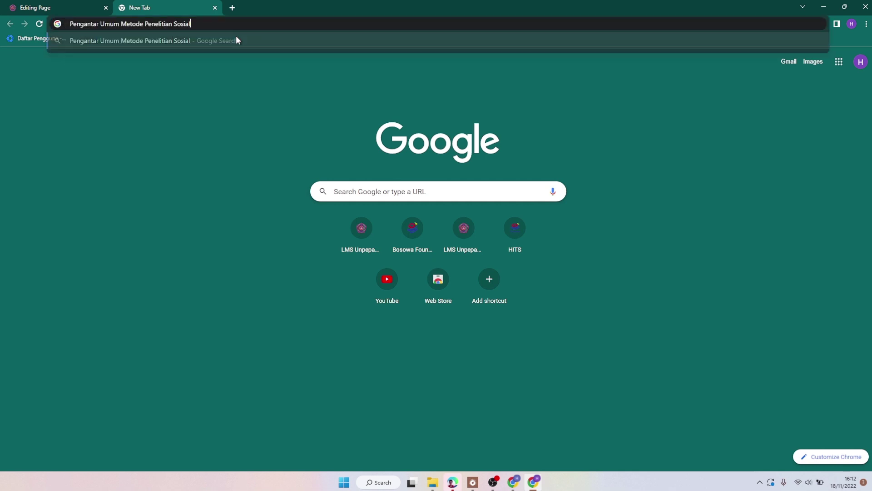
pyautogui.press('Return')
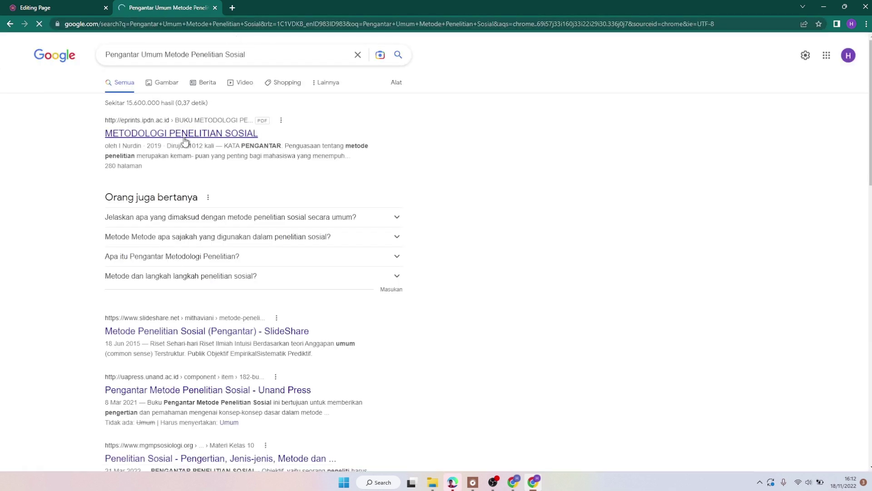
pyautogui.click(183, 136)
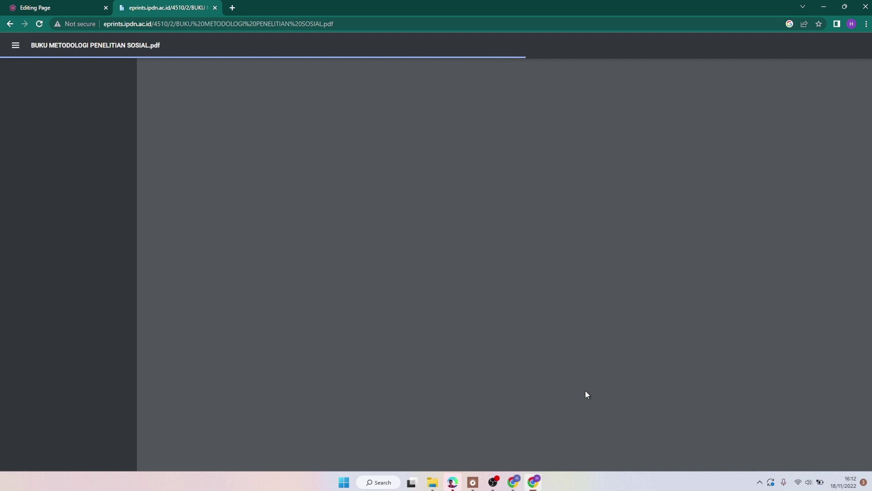
pyautogui.click(54, 6)
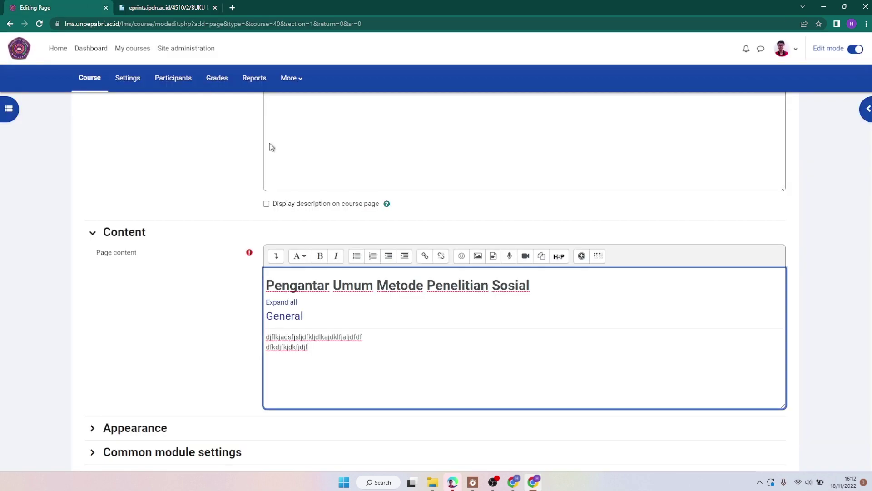
pyautogui.click(177, 8)
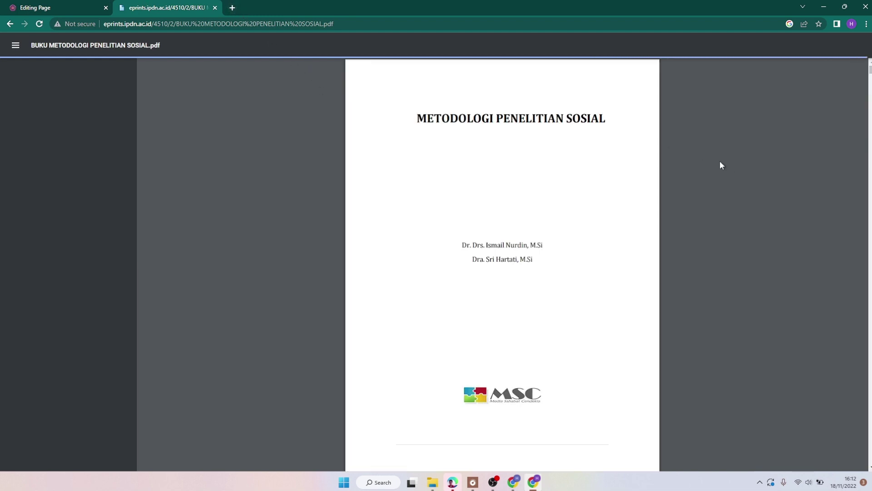
# Copy the four numbered paragraphs under "Tentang Hak Cipta" on page 3 of the PDF
pyautogui.scroll(-5, 508, 267)
pyautogui.click(71, 292)
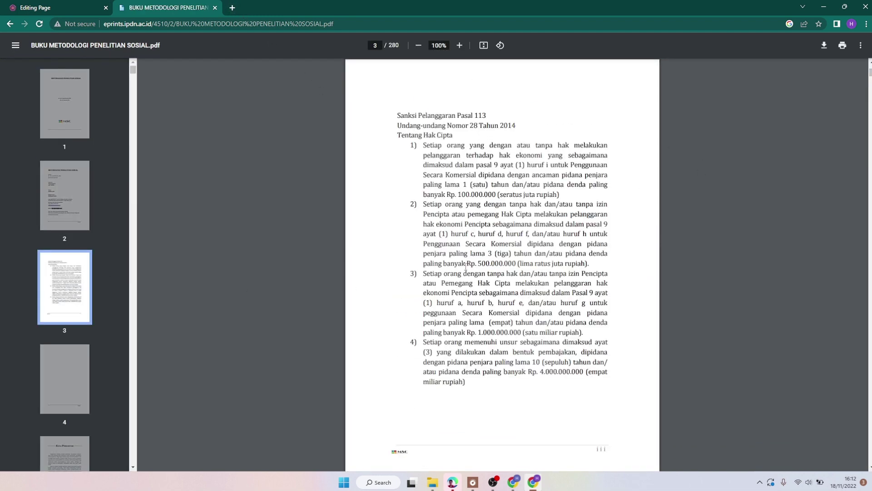
pyautogui.moveTo(411, 145); pyautogui.dragTo(470, 385)
pyautogui.hotkey('ctrl', 'c')
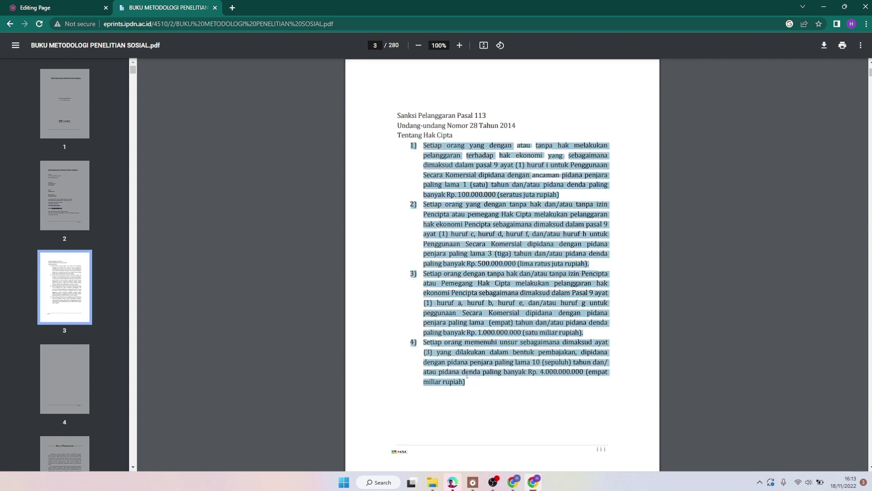
pyautogui.rightClick(467, 376)
pyautogui.click(490, 298)
# Replace everything below the heading in the Moodle page content with the paragraphs copied from the PDF
pyautogui.moveTo(871, 75); pyautogui.dragTo(847, 282)
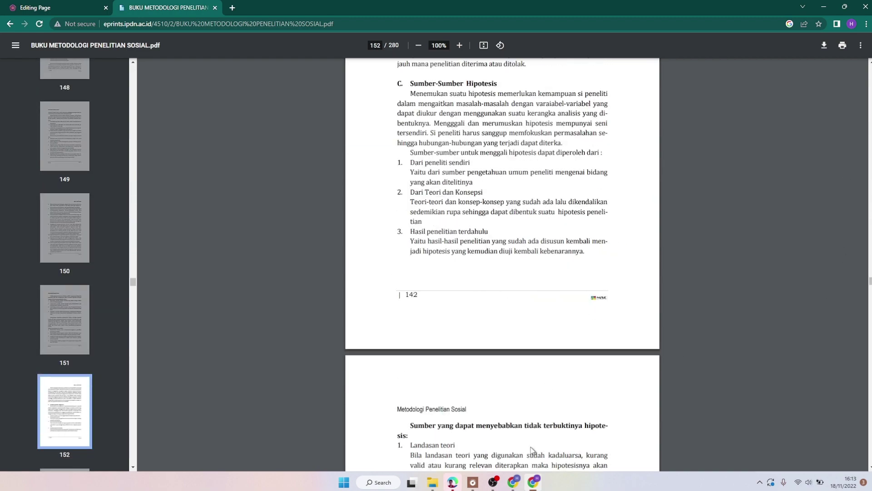
pyautogui.click(515, 483)
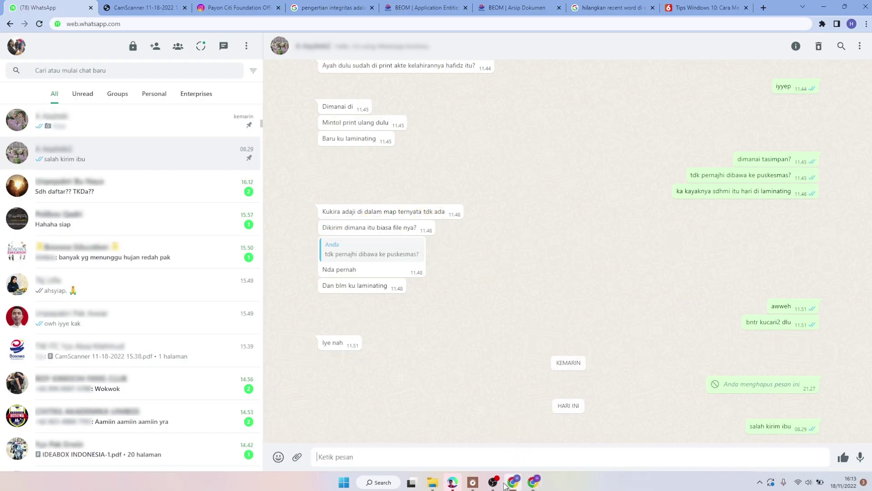
pyautogui.click(529, 483)
pyautogui.click(77, 8)
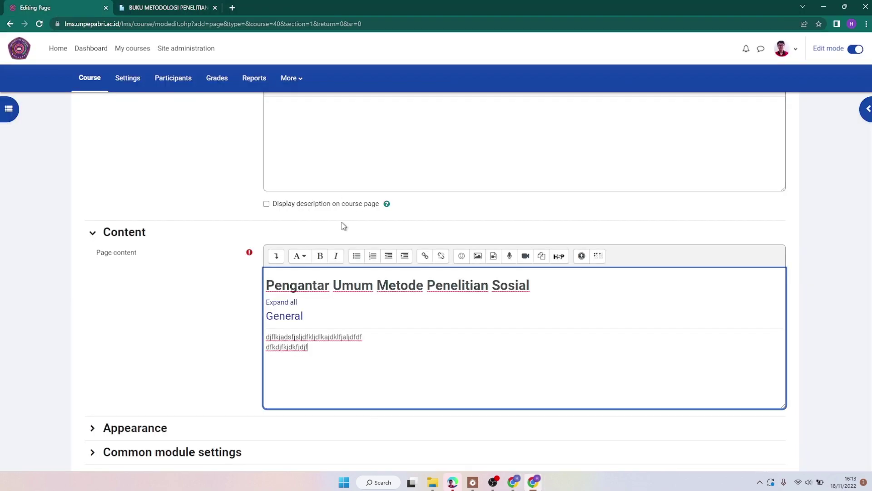
pyautogui.hotkey('ctrl', 'a')
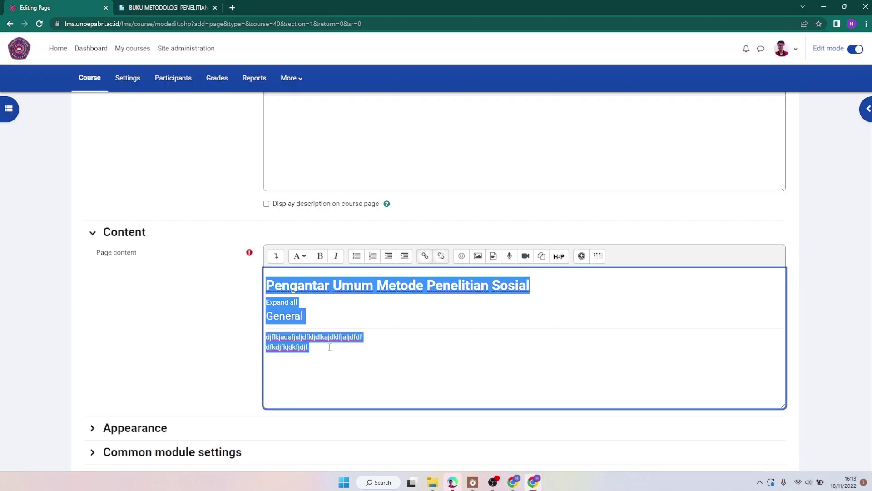
pyautogui.moveTo(330, 347); pyautogui.dragTo(264, 304)
pyautogui.hotkey('ctrl', 'v')
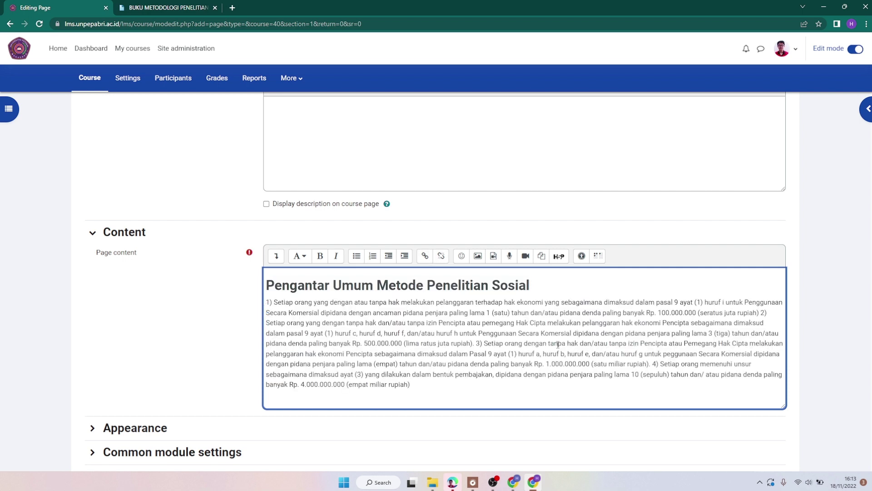
# Expand the Appearance settings of the new page, keep its options as they are, and save and display the page
pyautogui.scroll(-2, 558, 344)
pyautogui.click(93, 338)
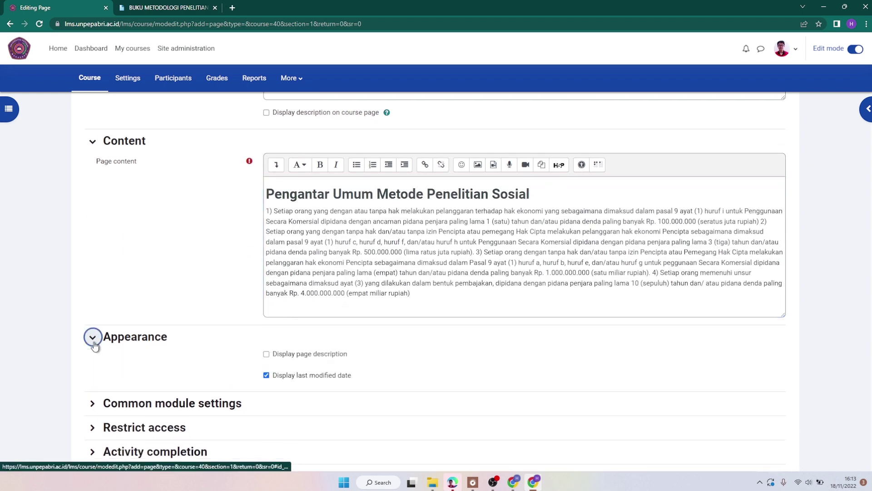
pyautogui.scroll(-1, 300, 323)
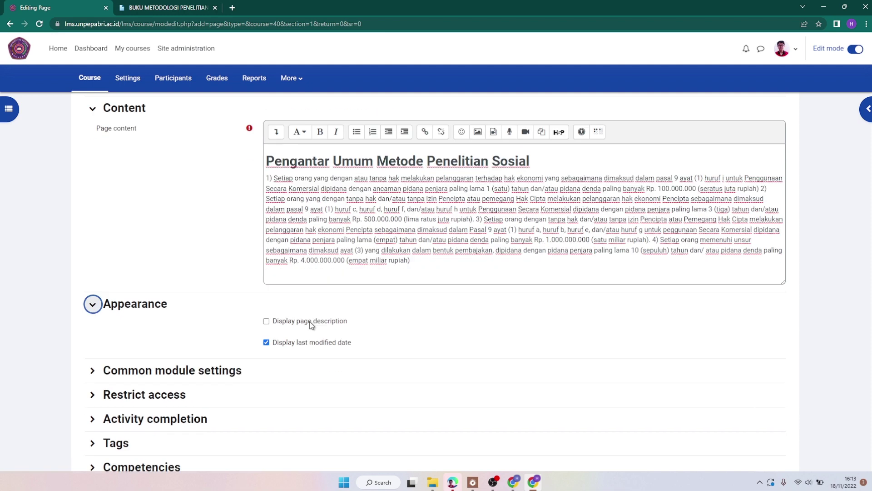
pyautogui.scroll(-3, 310, 325)
pyautogui.click(391, 414)
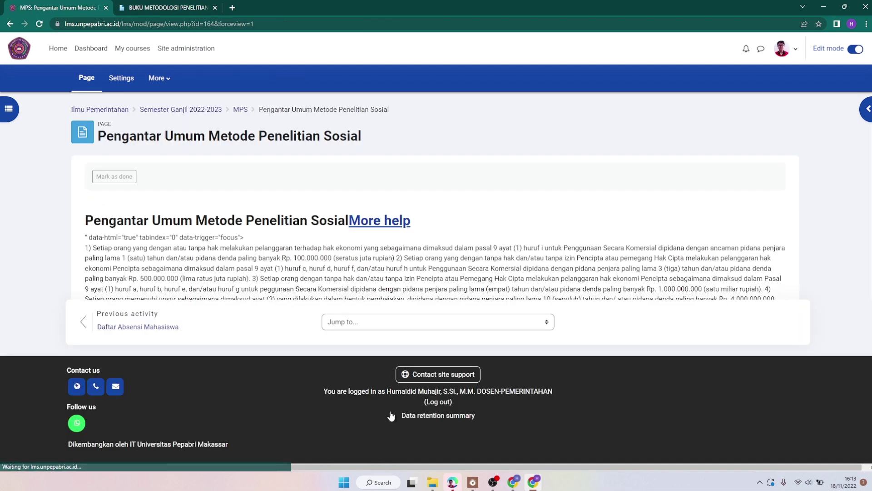
# Review the saved page's content and return to its Pengantar Umum Metode Penelitian Sosial section through the course index
pyautogui.scroll(-2, 358, 228)
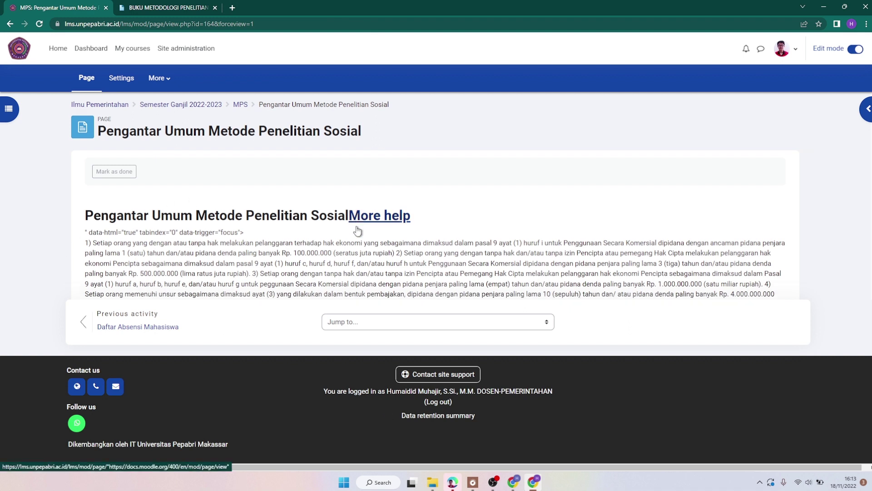
pyautogui.scroll(2, 411, 236)
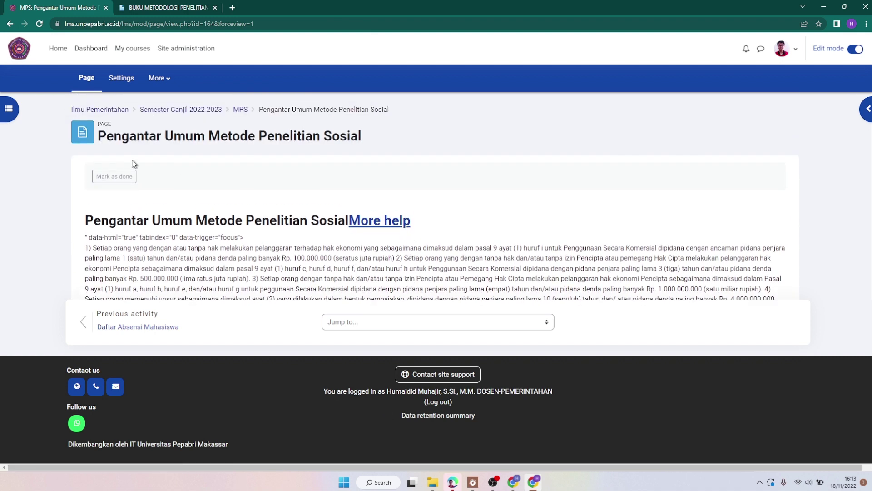
pyautogui.scroll(-2, 658, 212)
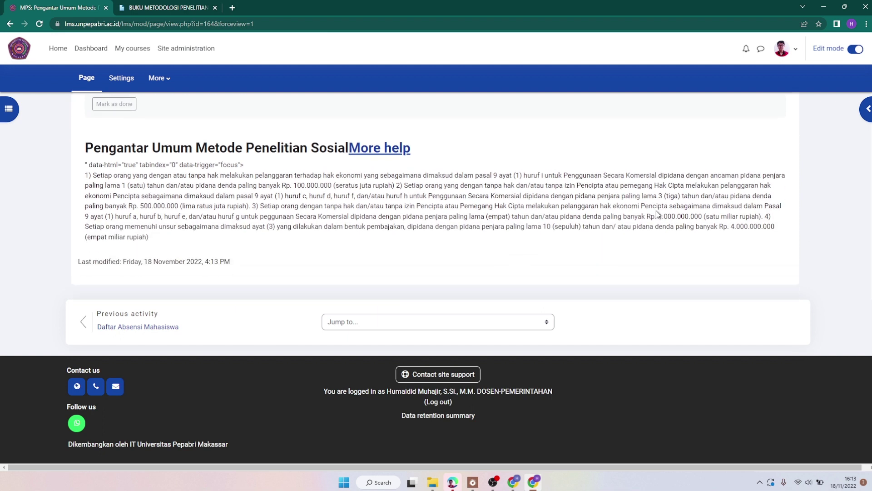
pyautogui.scroll(2, 658, 212)
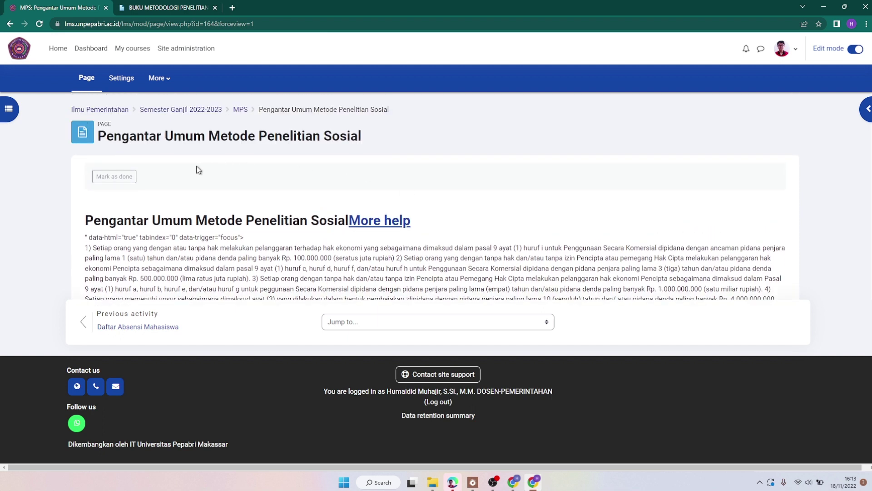
pyautogui.click(156, 84)
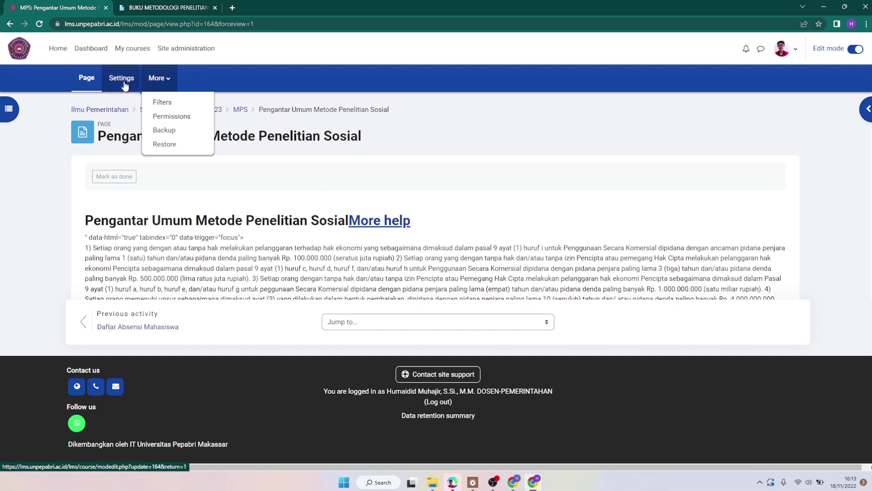
pyautogui.click(8, 109)
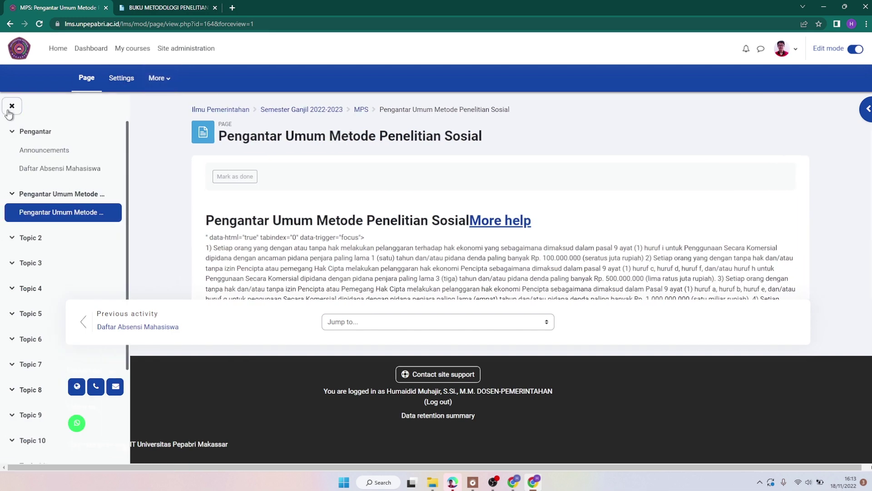
pyautogui.click(62, 194)
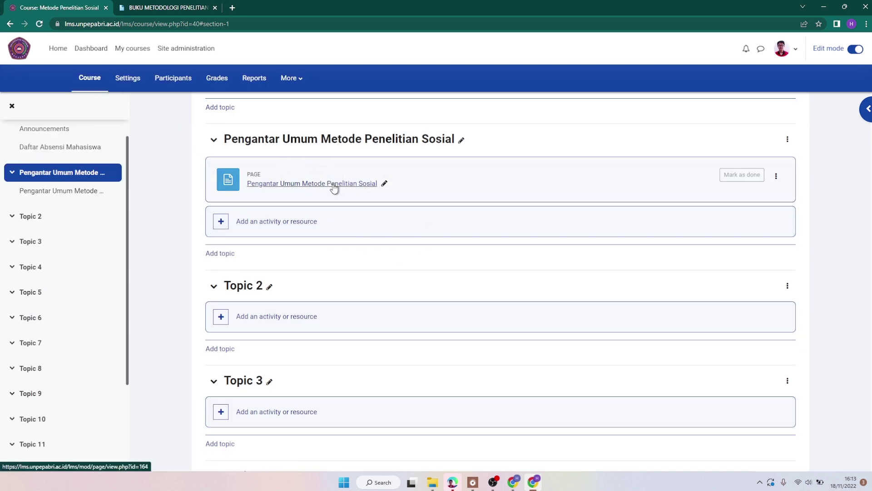
# Turn edit mode off, view the Pengantar Umum Metode Penelitian Sosial page in a new tab, and return to the course
pyautogui.click(853, 50)
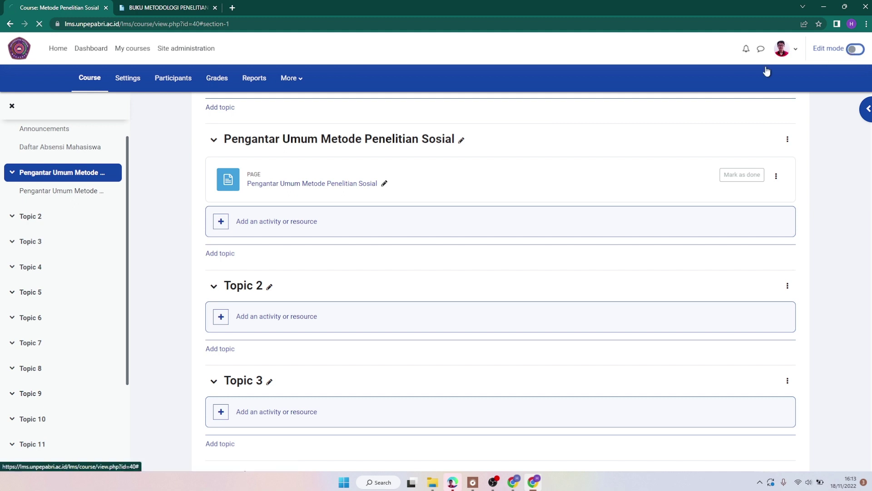
pyautogui.scroll(-2, 438, 222)
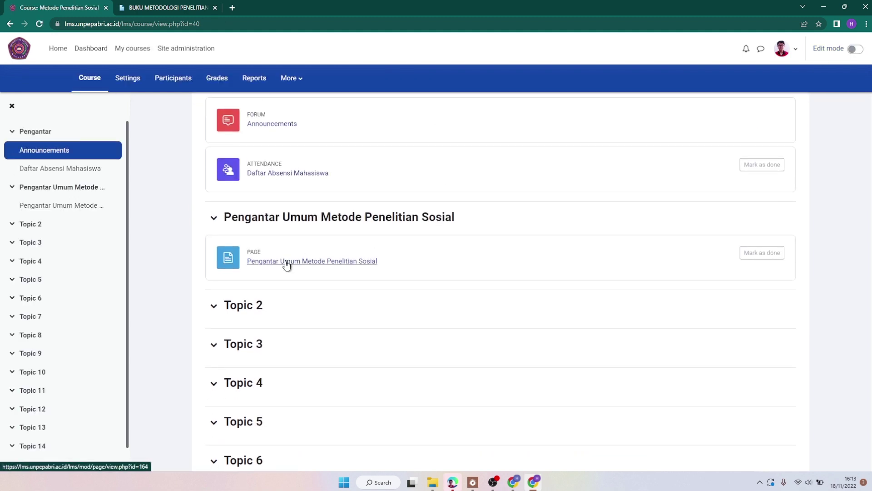
pyautogui.rightClick(287, 264)
pyautogui.click(304, 269)
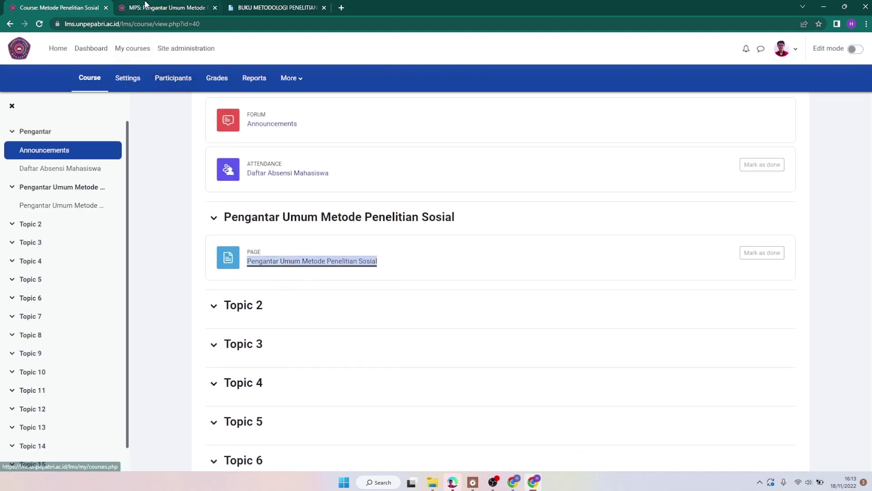
pyautogui.click(145, 4)
pyautogui.scroll(-2, 426, 198)
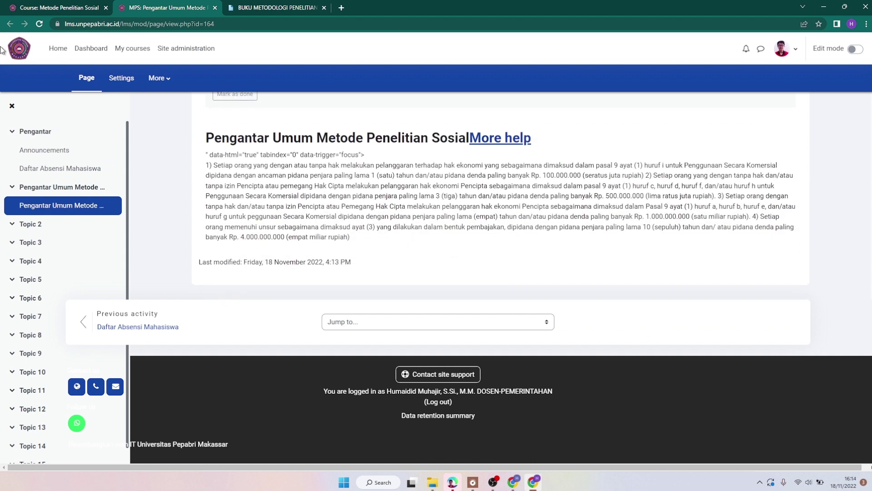
pyautogui.click(37, 9)
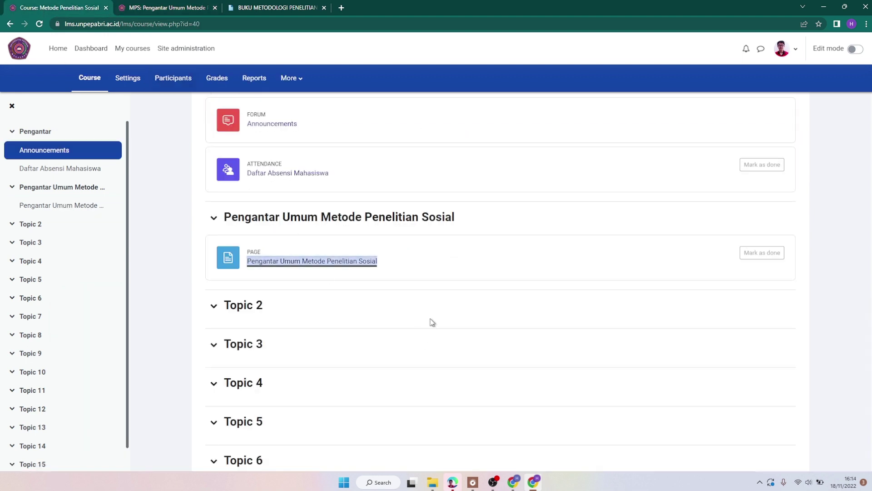
# Turn edit mode on and rename the Topic 2 section as "Pertemuan ke-2"
pyautogui.click(856, 49)
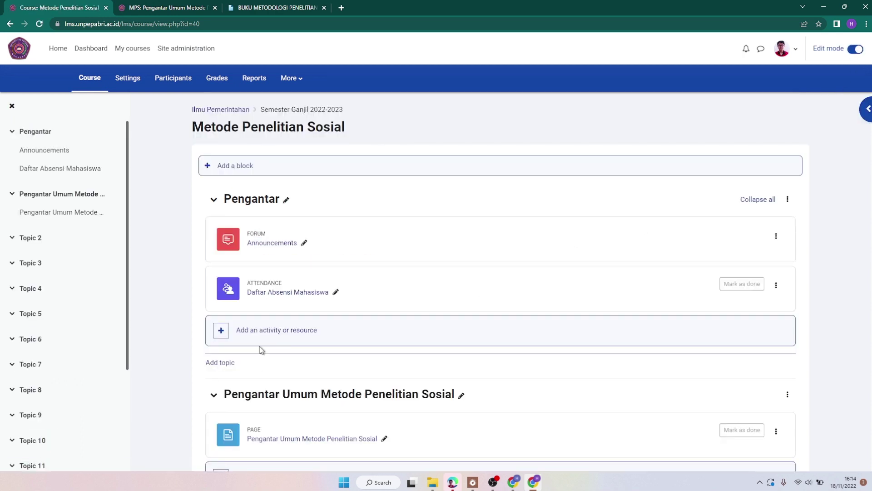
pyautogui.scroll(-3, 314, 340)
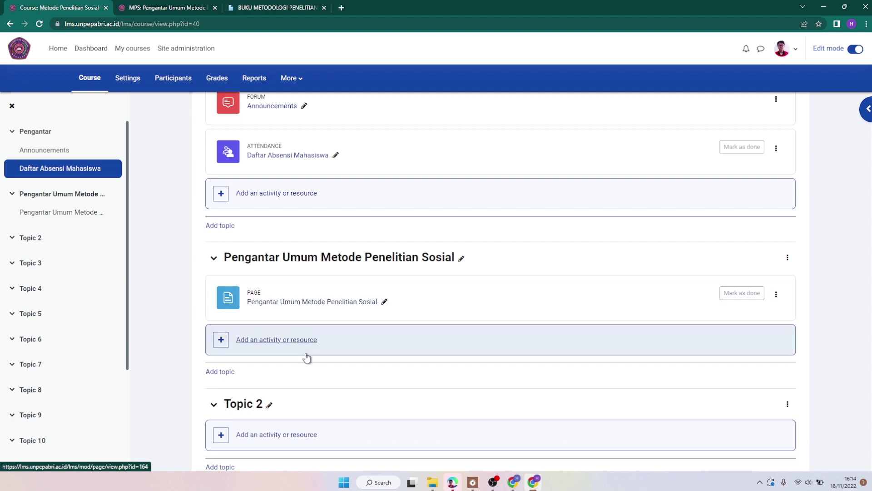
pyautogui.click(272, 409)
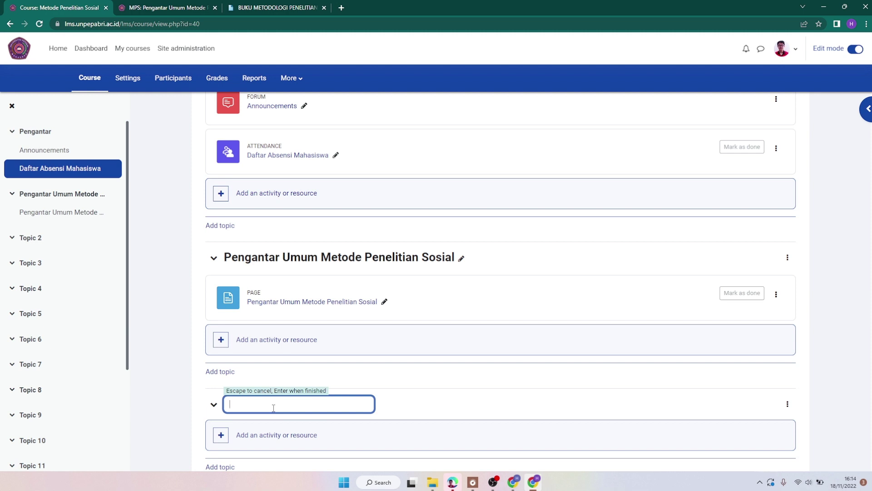
pyautogui.write('Pertemuan ke-2')
pyautogui.press('Return')
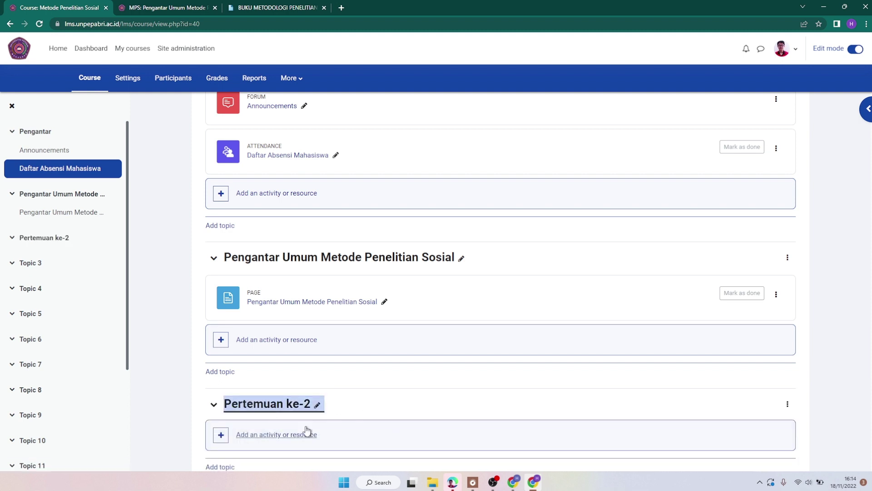
# Add a File resource to the Pertemuan ke-2 topic and name it with the copied course title "Metode Penelitian Sosial"
pyautogui.click(267, 437)
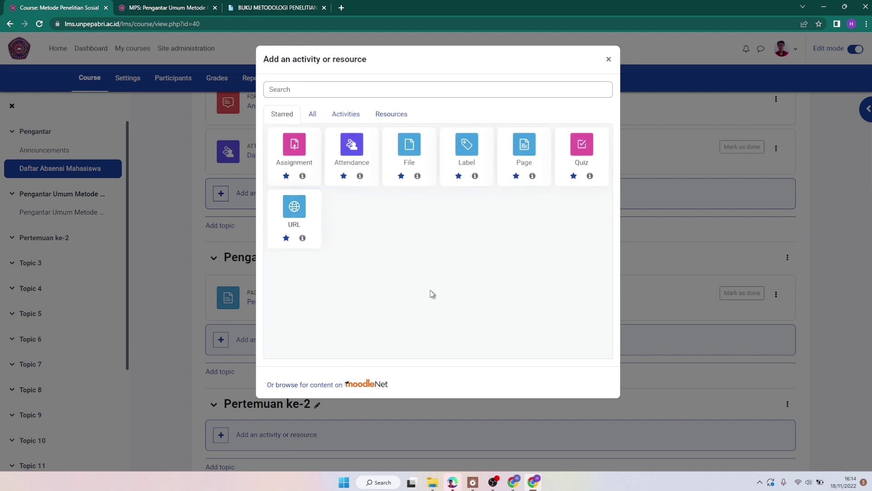
pyautogui.click(410, 146)
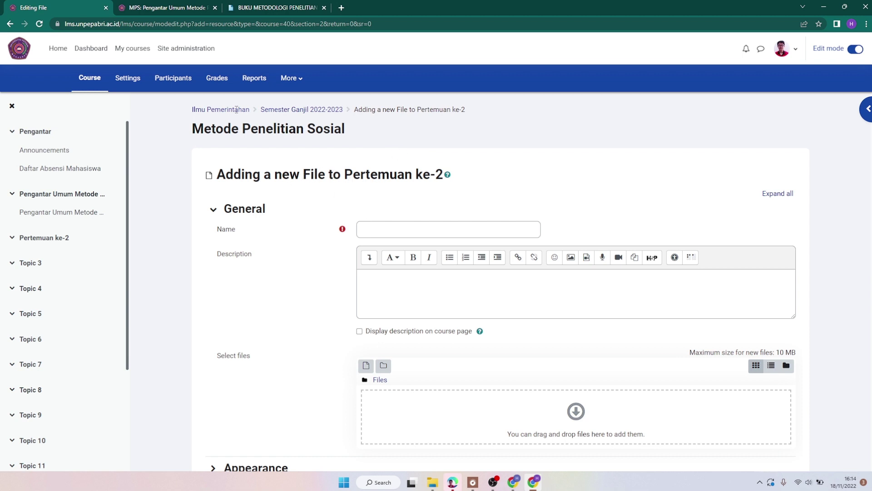
pyautogui.moveTo(192, 128); pyautogui.dragTo(344, 136)
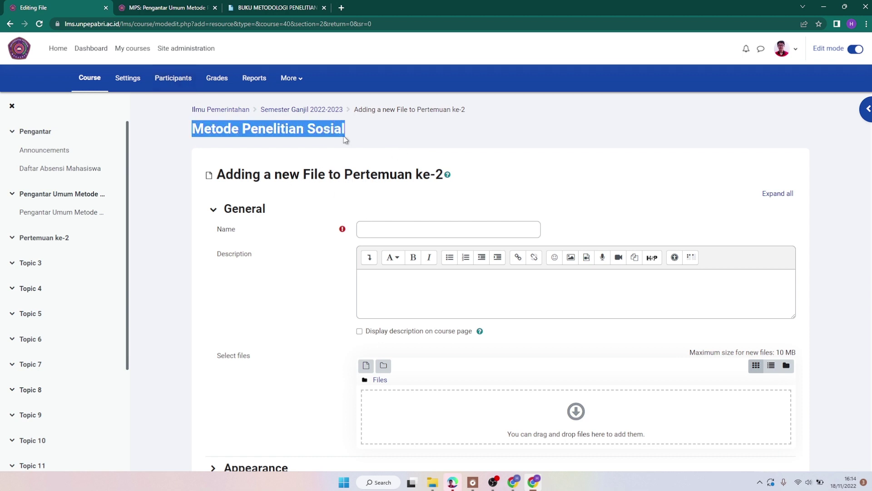
pyautogui.rightClick(346, 139)
pyautogui.click(349, 142)
pyautogui.click(380, 229)
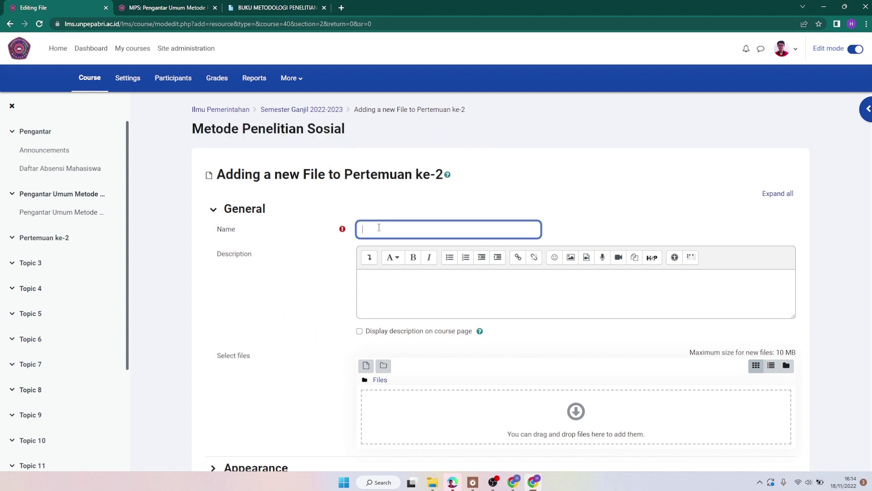
pyautogui.hotkey('ctrl', 'v')
# Upload Kartu Peserta_221117_115344.pdf from the Downloads folder as the content of the new File resource
pyautogui.scroll(-1, 404, 319)
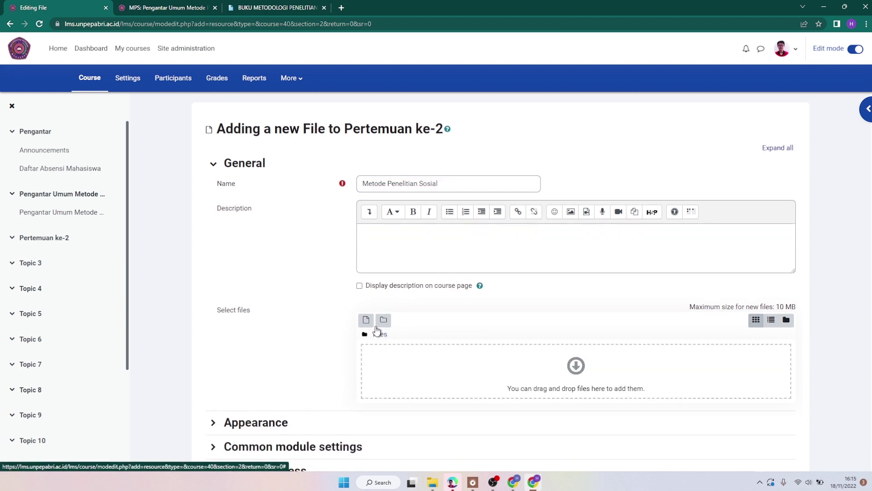
pyautogui.click(366, 319)
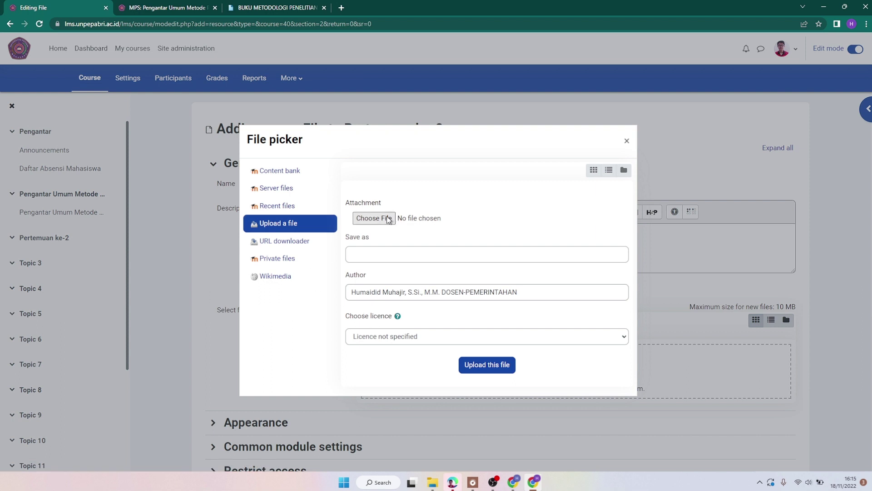
pyautogui.click(377, 221)
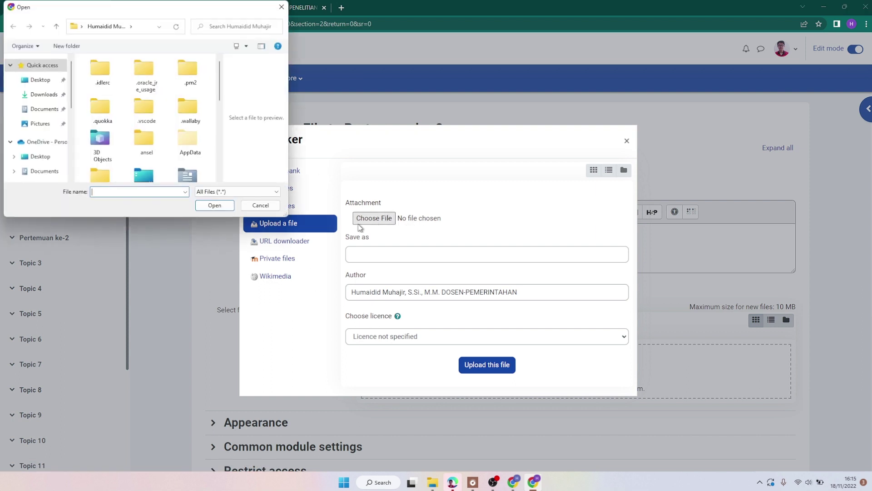
pyautogui.click(43, 97)
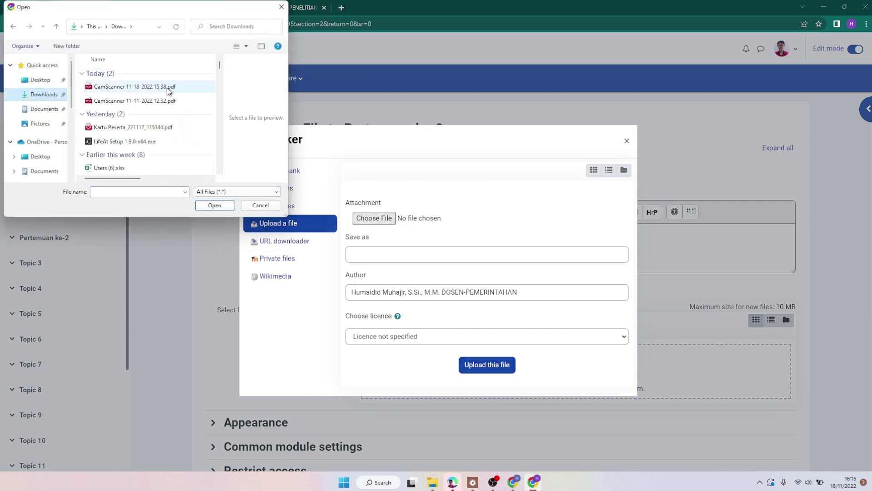
pyautogui.click(150, 128)
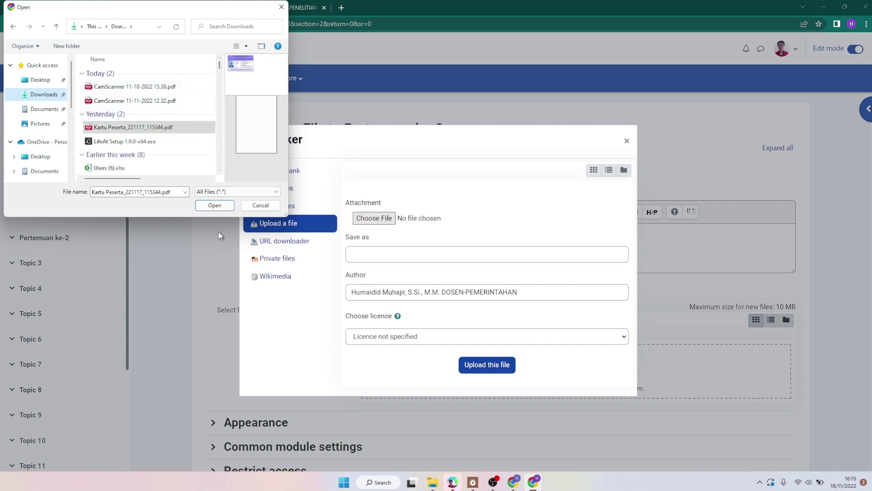
pyautogui.click(224, 209)
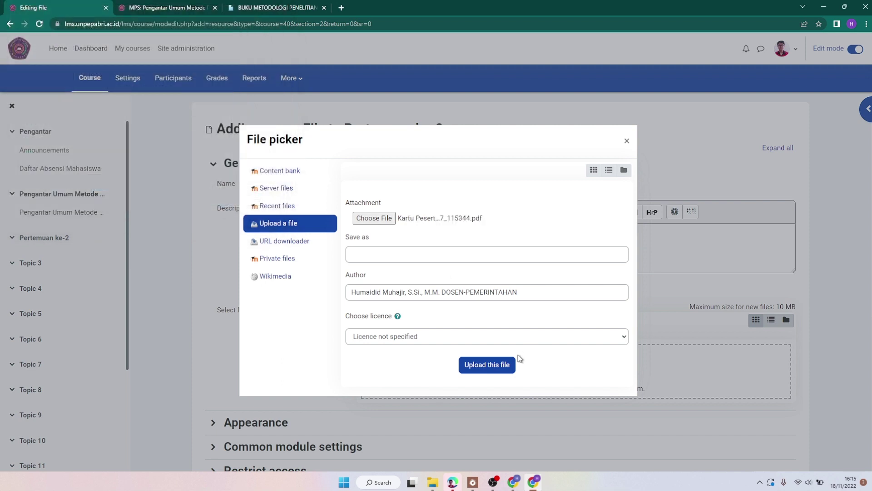
pyautogui.click(487, 365)
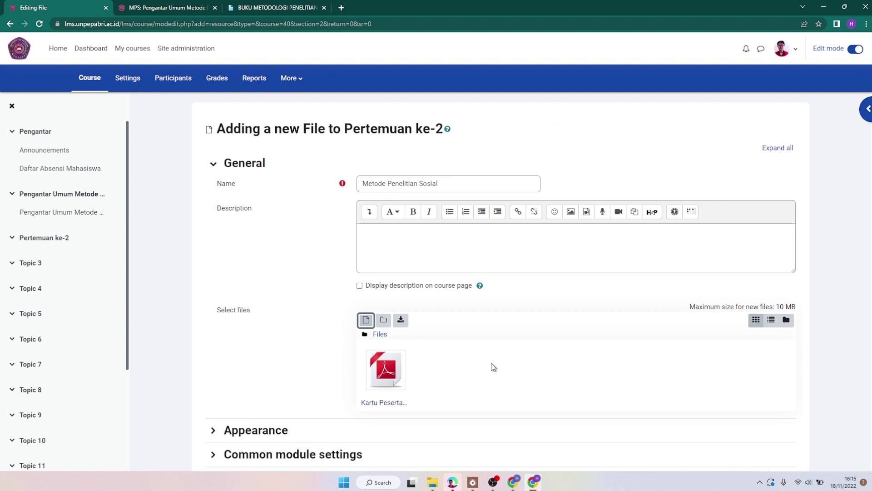
# Save and display the File resource, and return to its Pertemuan ke-2 section in the course
pyautogui.scroll(-1, 493, 366)
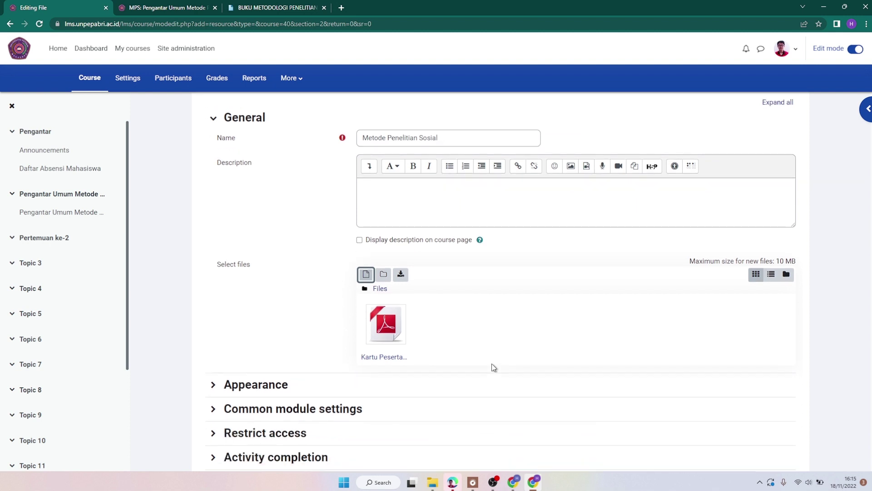
pyautogui.scroll(-4, 494, 366)
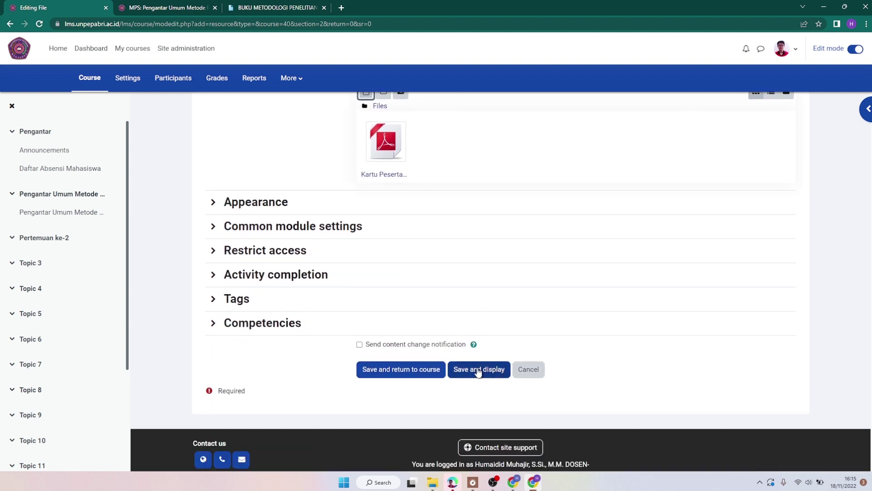
pyautogui.click(478, 371)
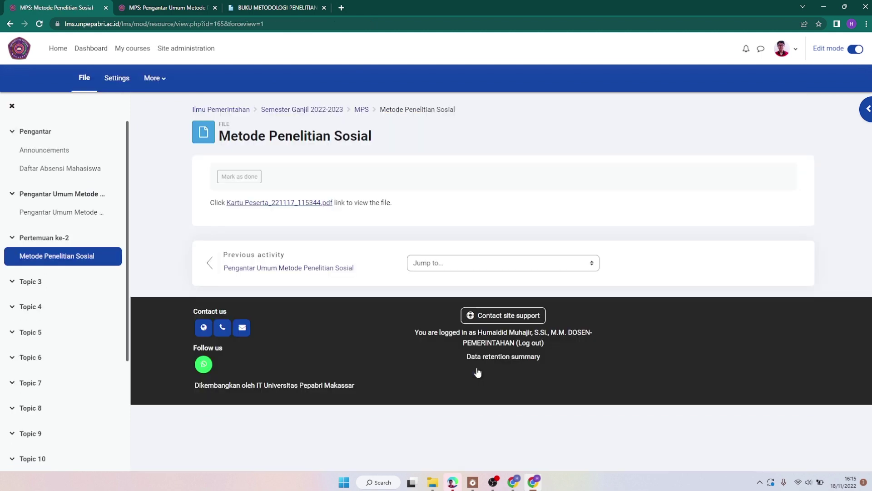
pyautogui.click(52, 241)
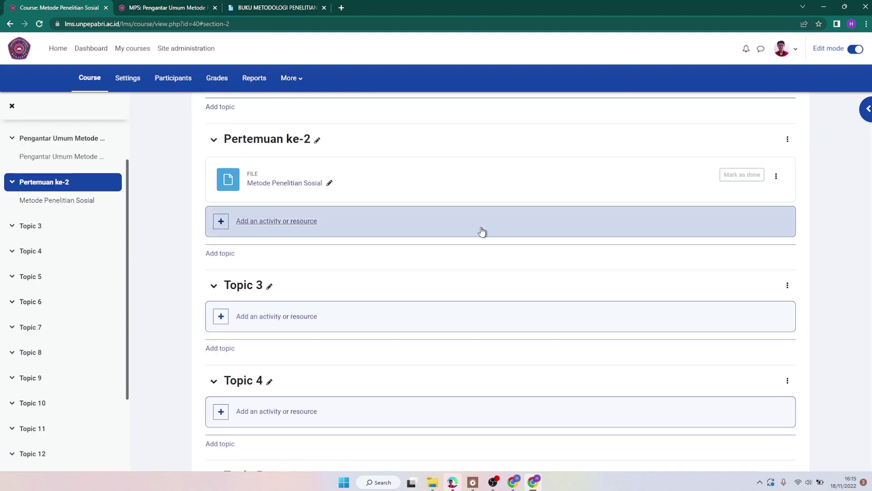
pyautogui.scroll(3, 427, 276)
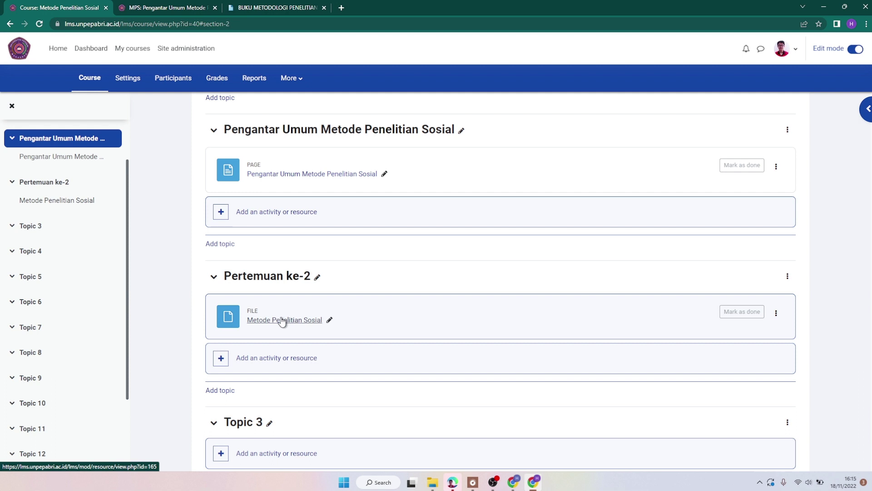
# Rename the Topic 3 section as "Pertemuan ke-3"
pyautogui.scroll(-1, 282, 334)
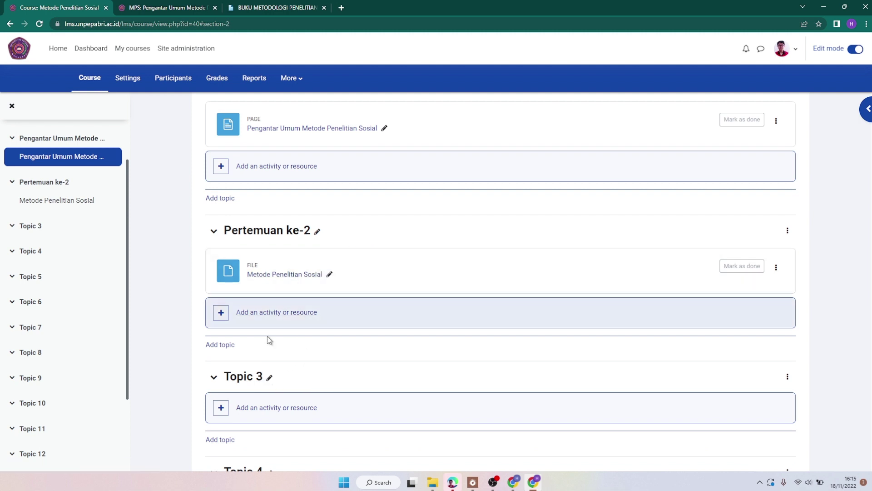
pyautogui.click(270, 380)
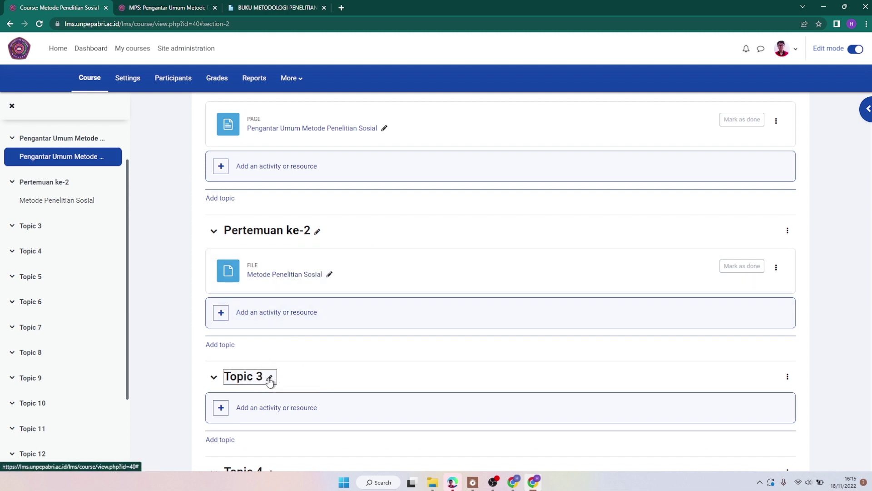
pyautogui.write('Perte')
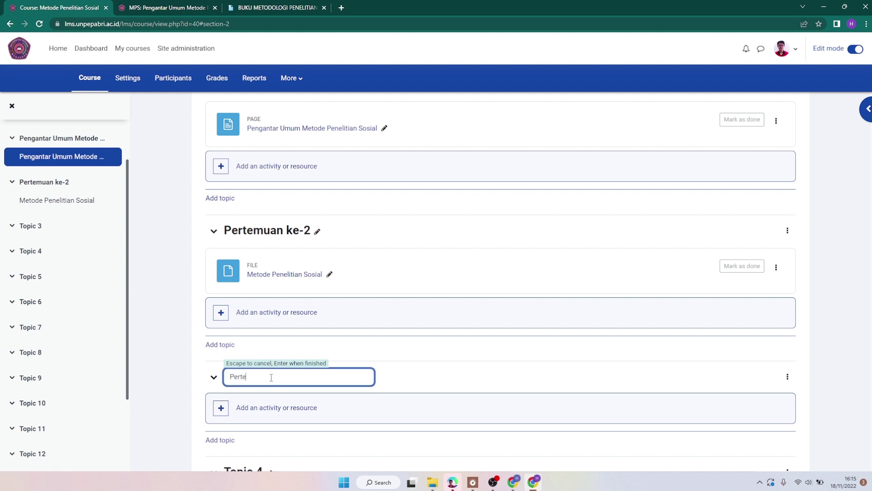
pyautogui.write('muan ke-3')
pyautogui.press('Return')
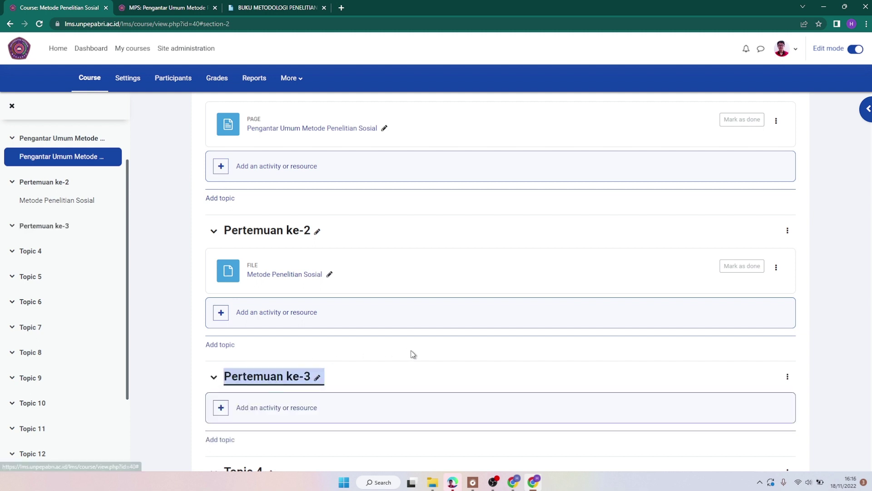
# Start a new URL resource in the Pertemuan ke-3 topic and select the web address of the open PDF book for copying
pyautogui.scroll(-1, 371, 359)
pyautogui.click(275, 362)
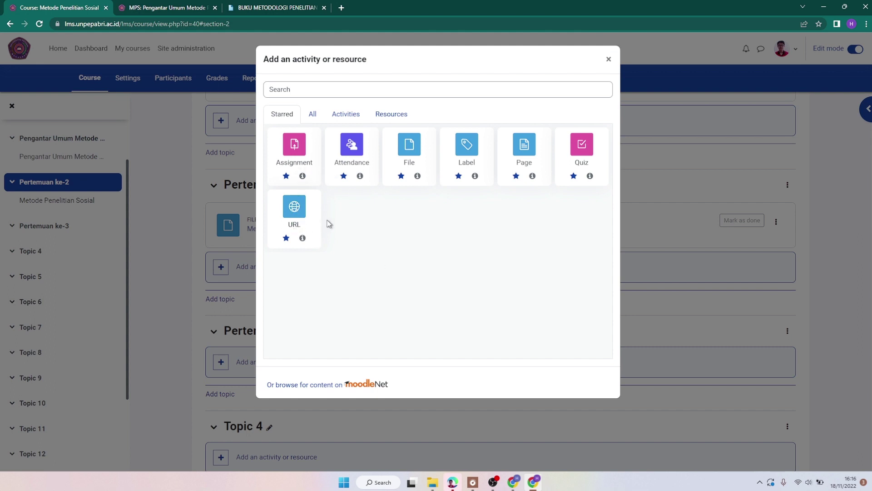
pyautogui.click(293, 218)
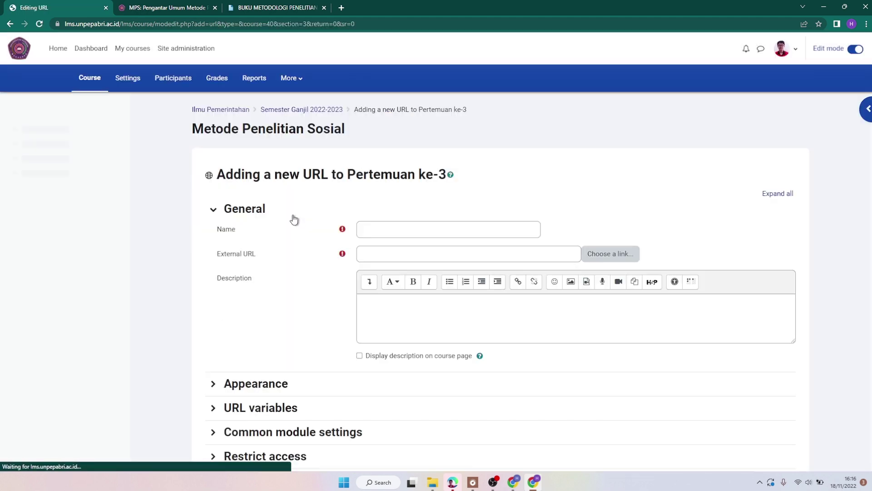
pyautogui.click(281, 9)
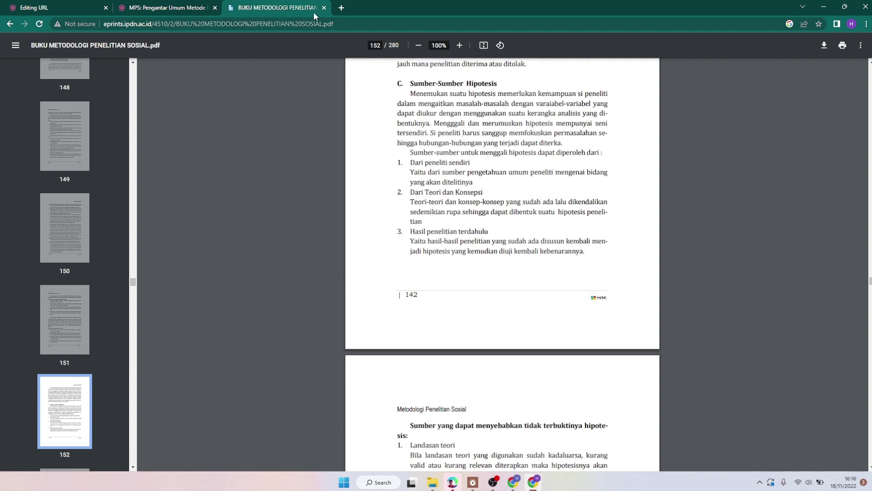
pyautogui.click(346, 23)
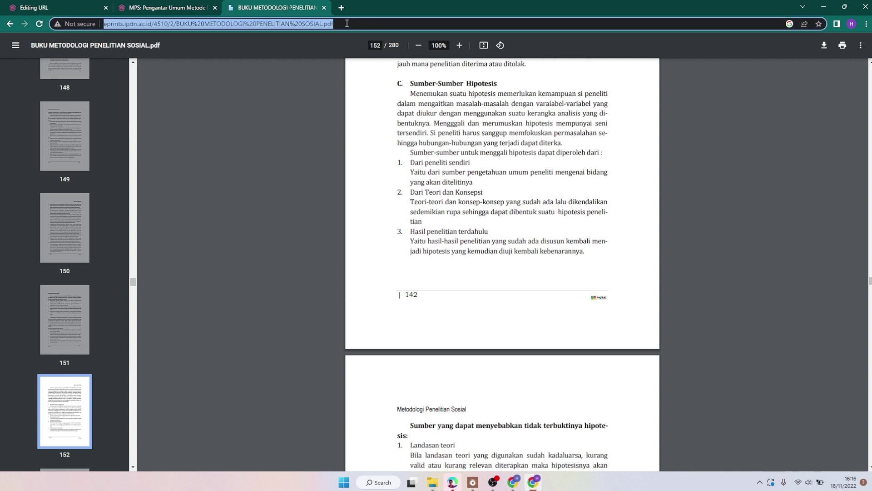
pyautogui.click(23, 7)
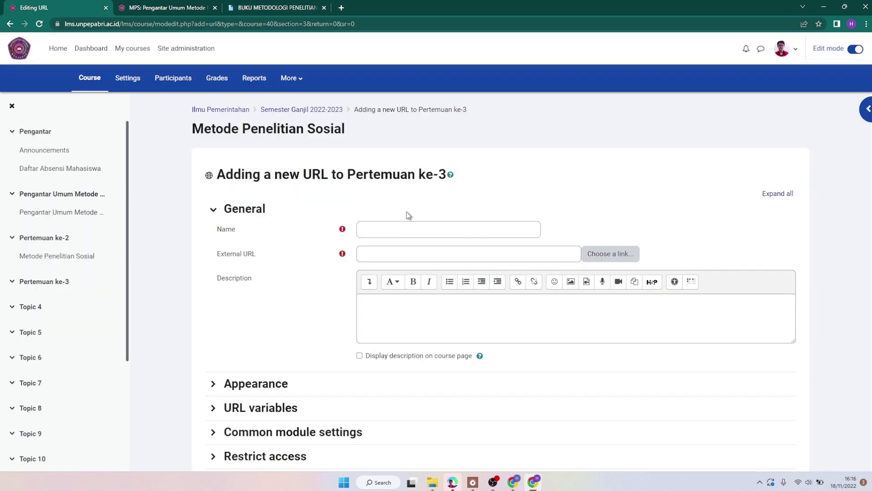
# Name the new URL resource "Metode Penelitian Sosial" by copying the course title into its name
pyautogui.click(384, 226)
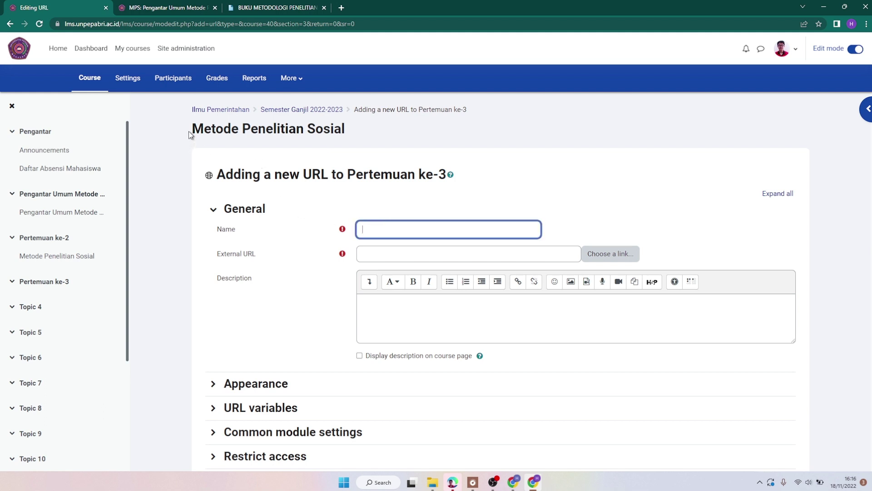
pyautogui.moveTo(189, 131); pyautogui.dragTo(365, 139)
pyautogui.rightClick(295, 132)
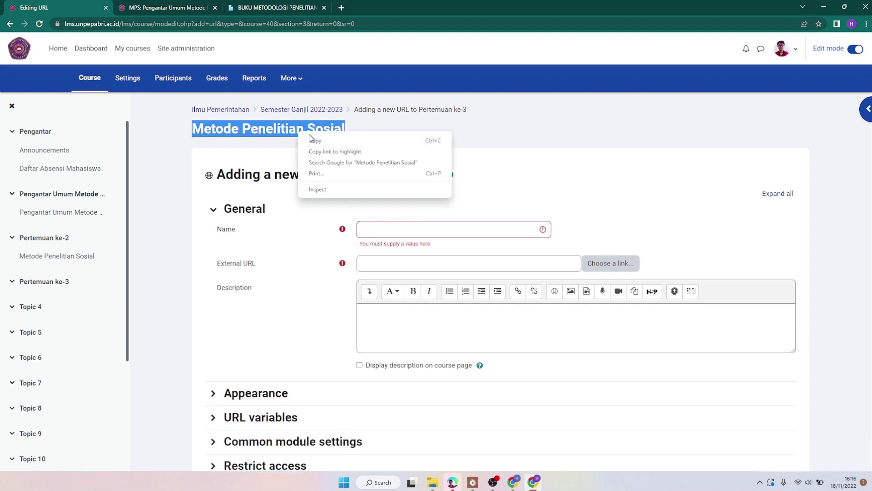
pyautogui.click(319, 139)
pyautogui.click(399, 236)
pyautogui.hotkey('ctrl', 'v')
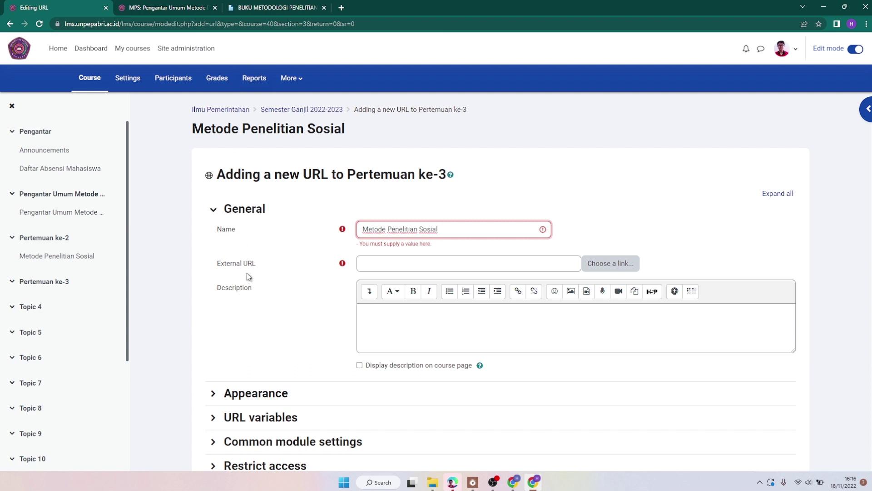
# Copy the web address of the BUKU METODOLOGI PENELITIAN SOSIAL PDF and paste it as the resource's external URL
pyautogui.click(153, 8)
pyautogui.click(242, 8)
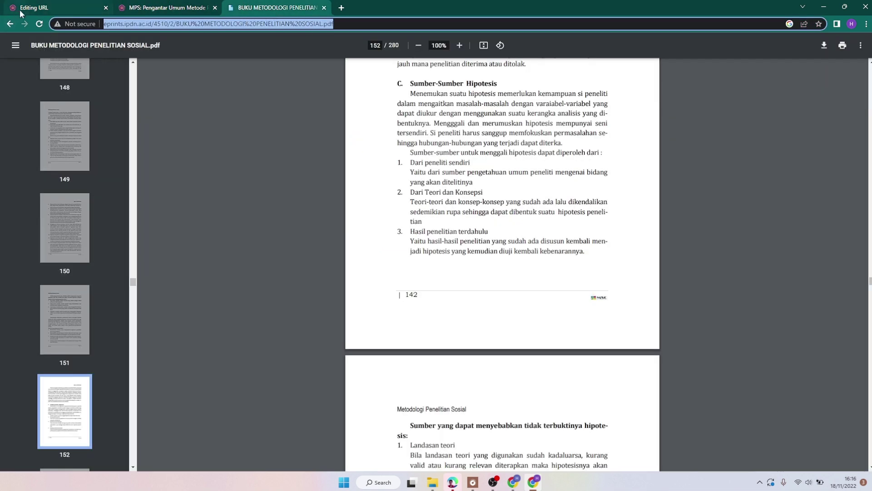
pyautogui.click(77, 9)
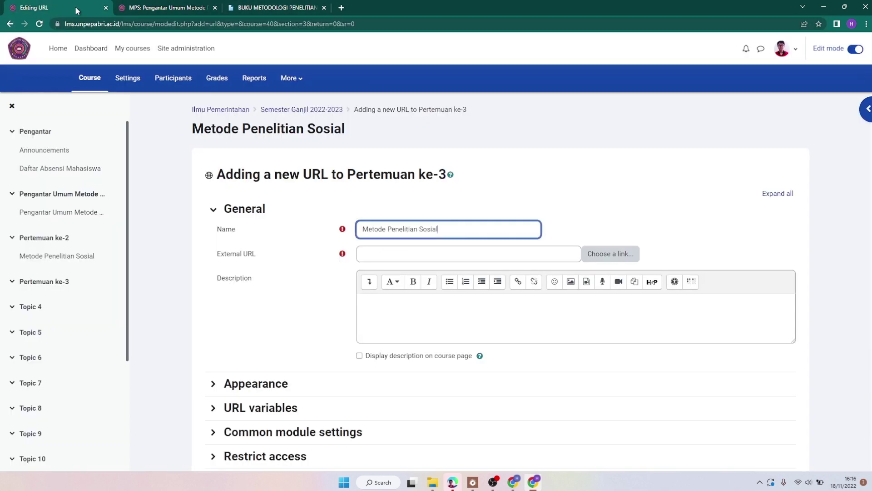
pyautogui.click(409, 249)
pyautogui.hotkey('ctrl', 'v')
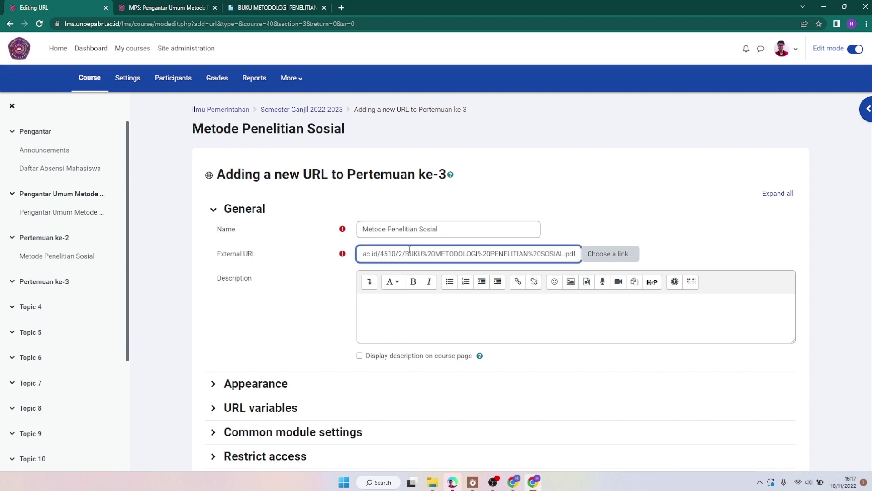
# Save the new Metode Penelitian Sosial URL resource and display its page
pyautogui.click(602, 258)
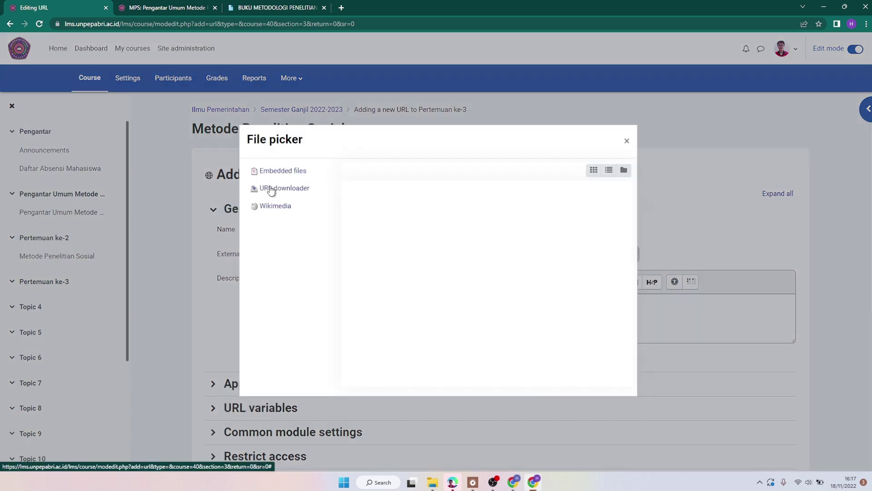
pyautogui.click(627, 141)
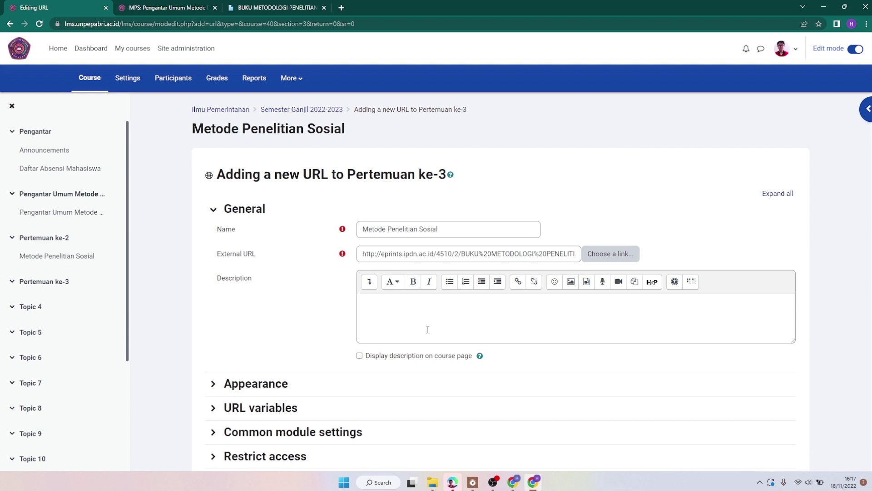
pyautogui.scroll(-4, 428, 329)
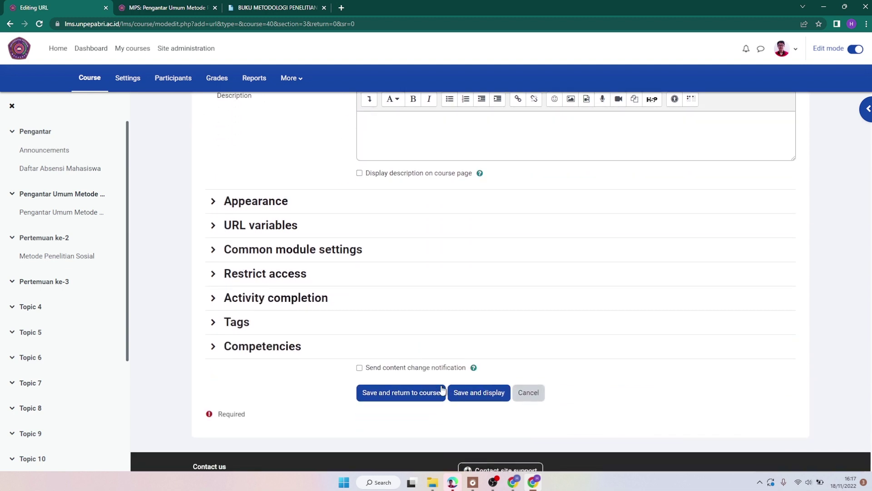
pyautogui.click(476, 395)
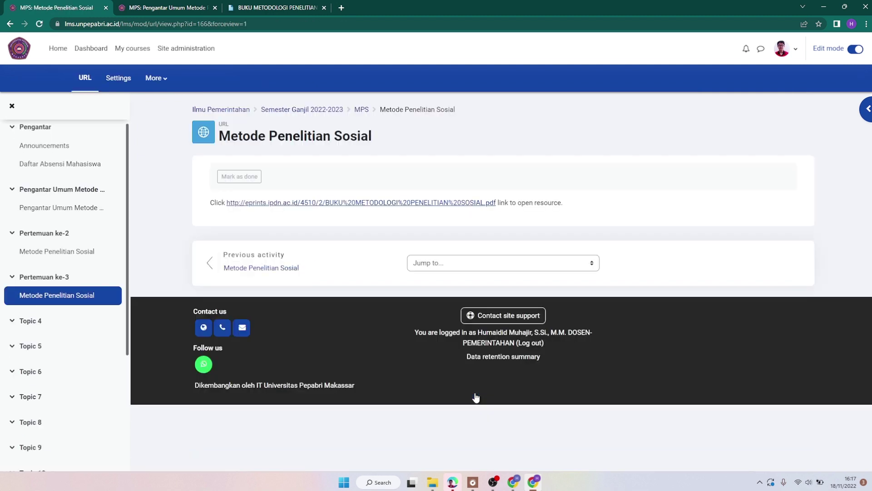
# Return to the course's Pertemuan ke-3 topic and turn off edit mode to check how the course page looks
pyautogui.click(29, 281)
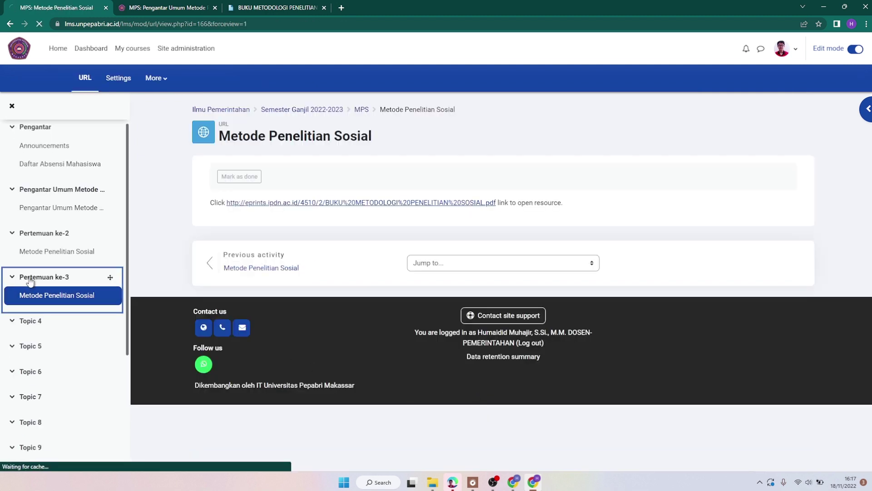
pyautogui.scroll(-1, 432, 270)
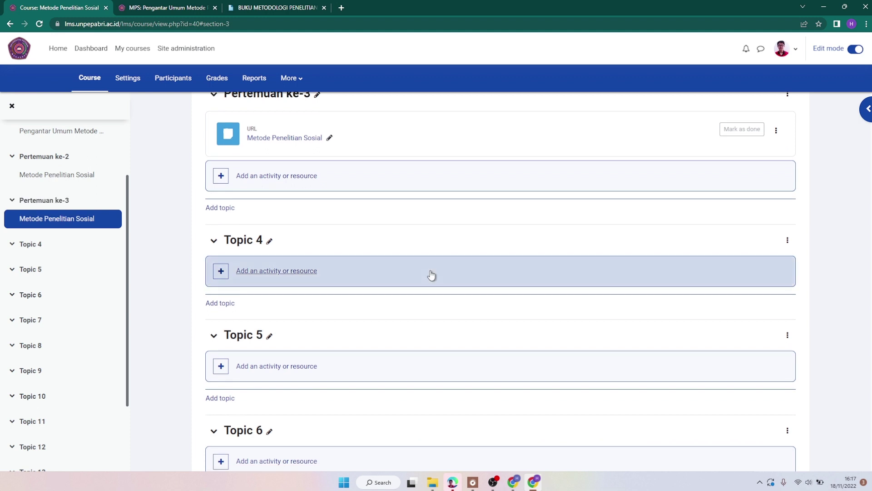
pyautogui.scroll(4, 432, 274)
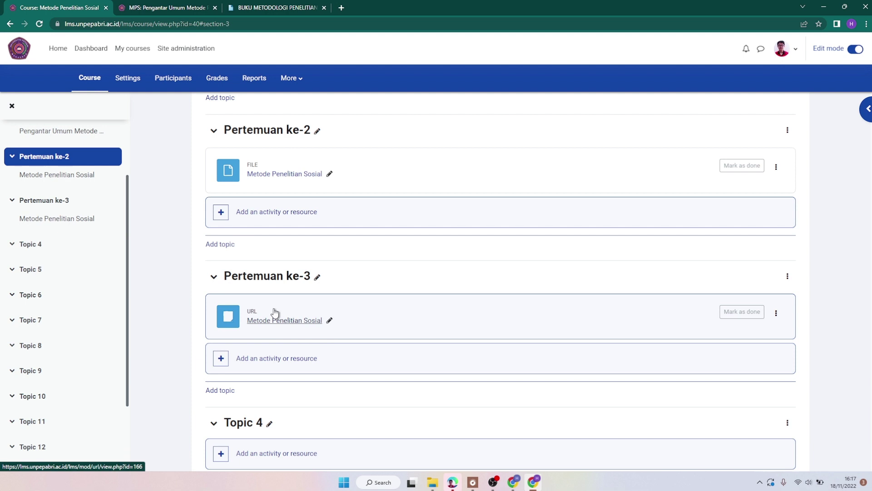
pyautogui.click(853, 51)
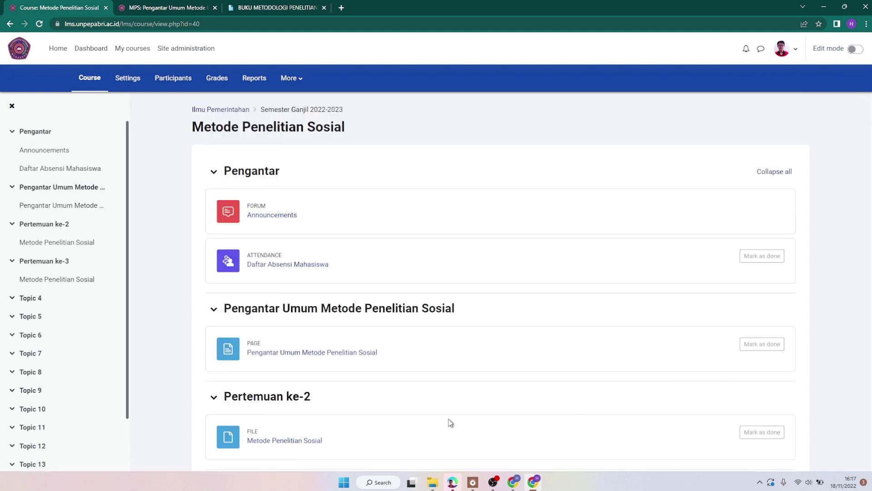
pyautogui.scroll(-2, 449, 419)
pyautogui.scroll(-2, 323, 368)
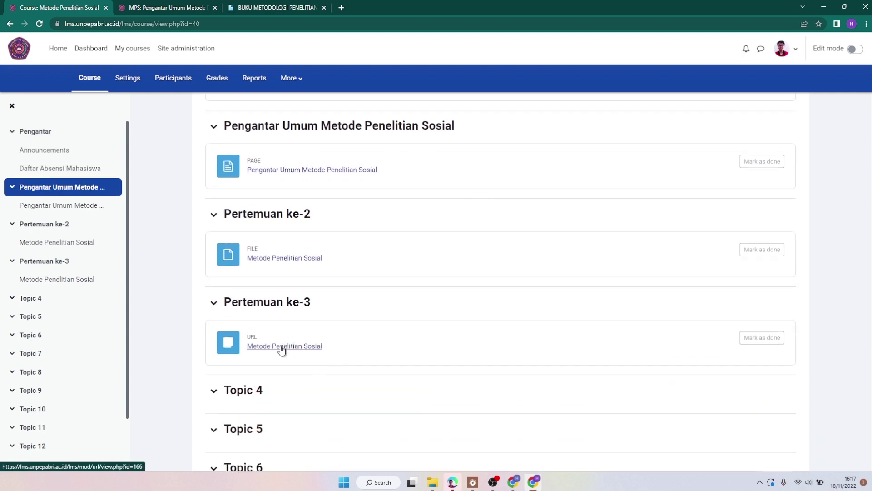
# Open the Pertemuan ke-3 URL resource and look through its linked PDF book in a new tab
pyautogui.click(282, 346)
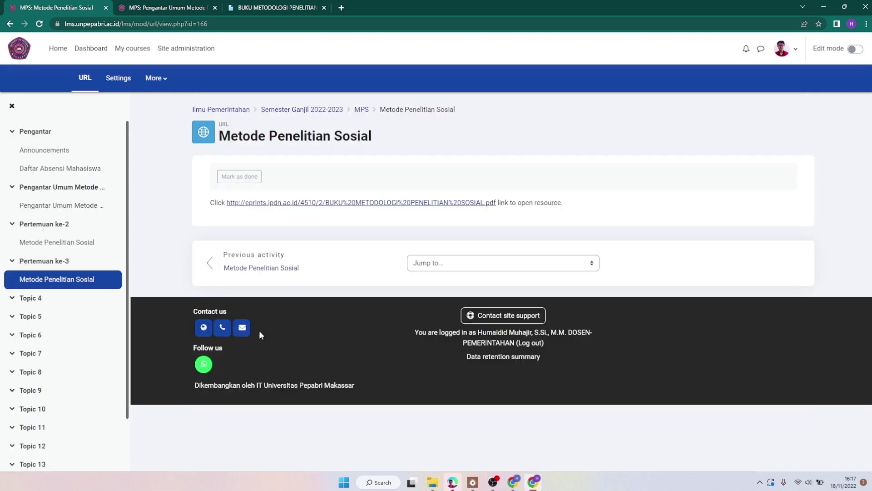
pyautogui.rightClick(335, 207)
pyautogui.click(357, 215)
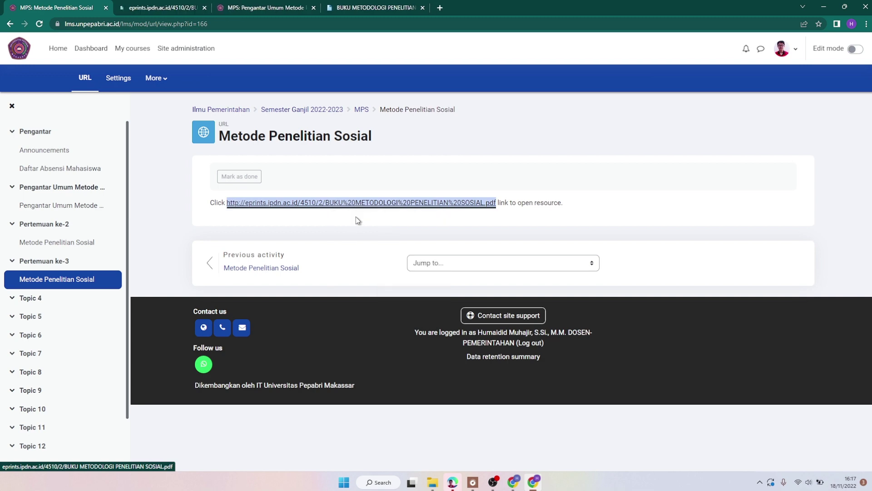
pyautogui.click(168, 8)
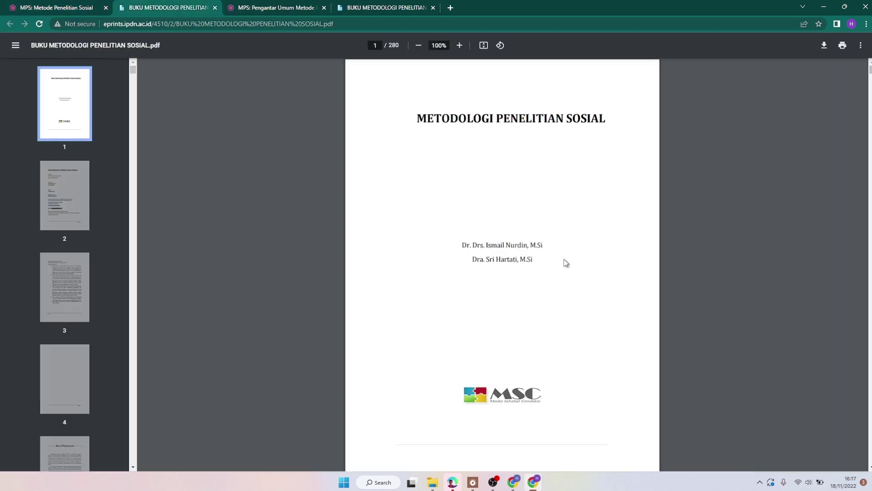
pyautogui.scroll(-8, 627, 248)
pyautogui.scroll(-10, 620, 361)
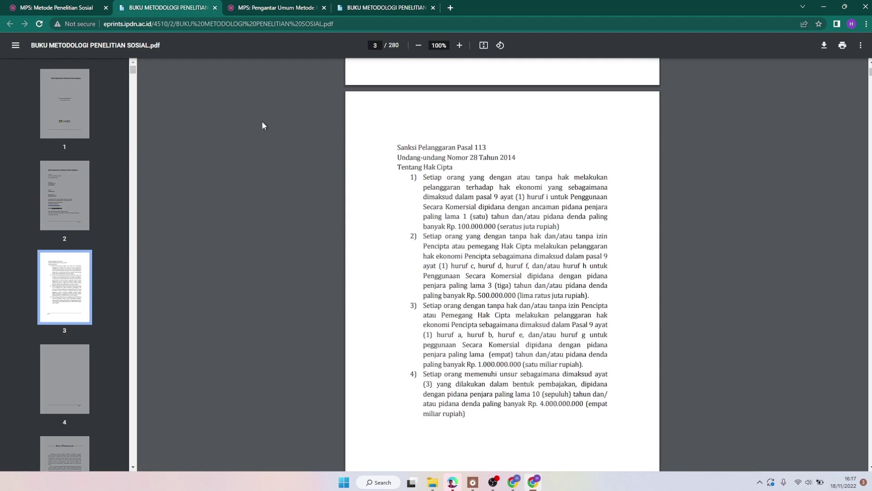
# Go back to the course page and review the Pertemuan ke-3 topic and the topics before it
pyautogui.click(51, 7)
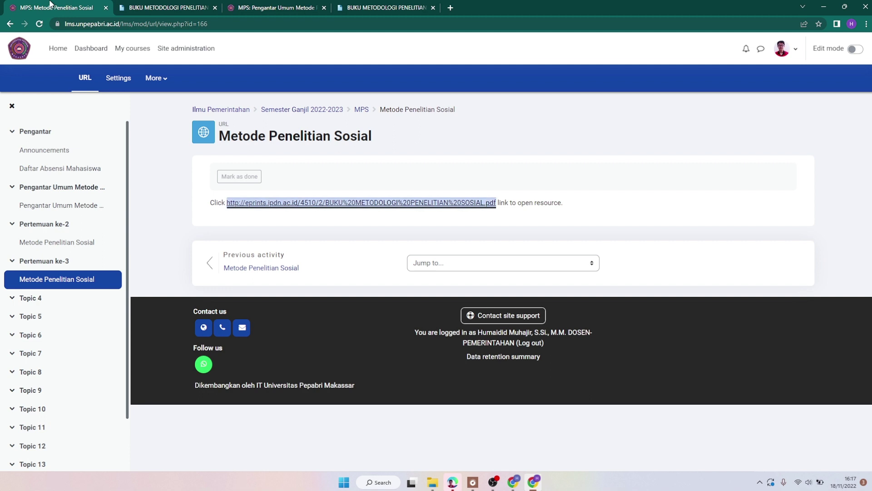
pyautogui.click(9, 24)
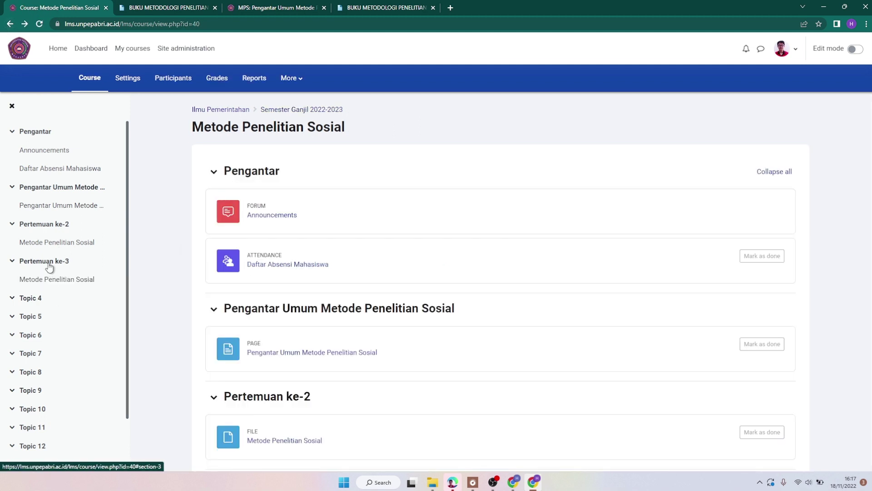
pyautogui.click(49, 263)
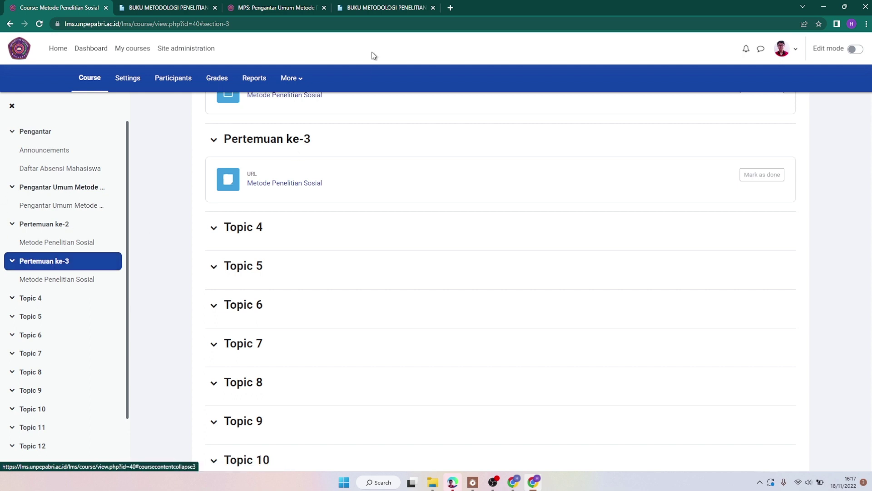
pyautogui.scroll(2, 288, 286)
pyautogui.scroll(1, 288, 286)
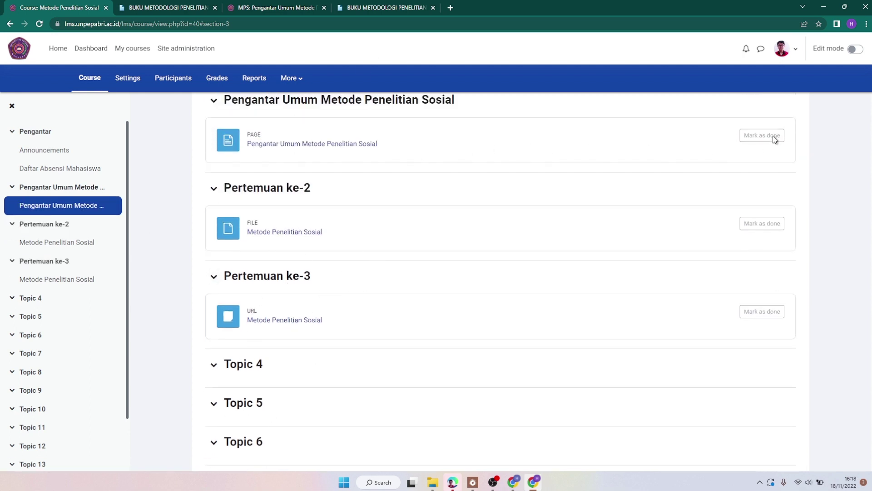
# Turn edit mode on and start a new assignment in Pertemuan ke-3 named "Tugas Makalah"
pyautogui.click(858, 50)
pyautogui.scroll(-8, 450, 282)
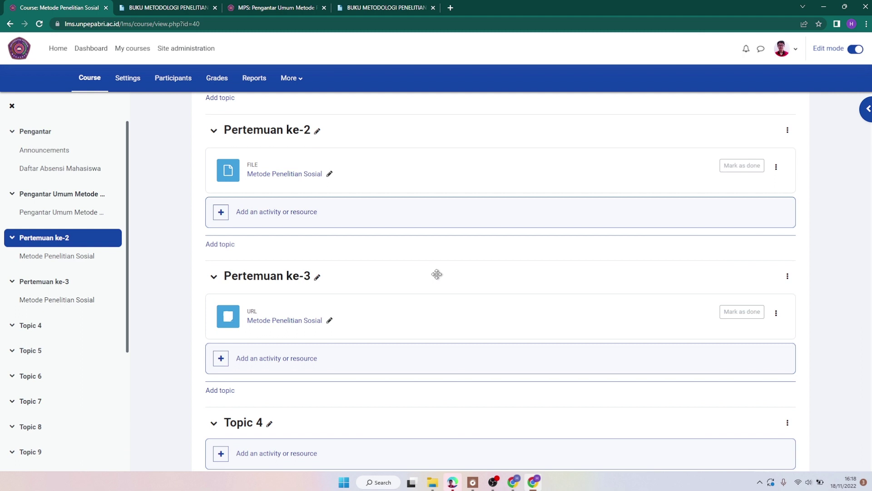
pyautogui.click(267, 362)
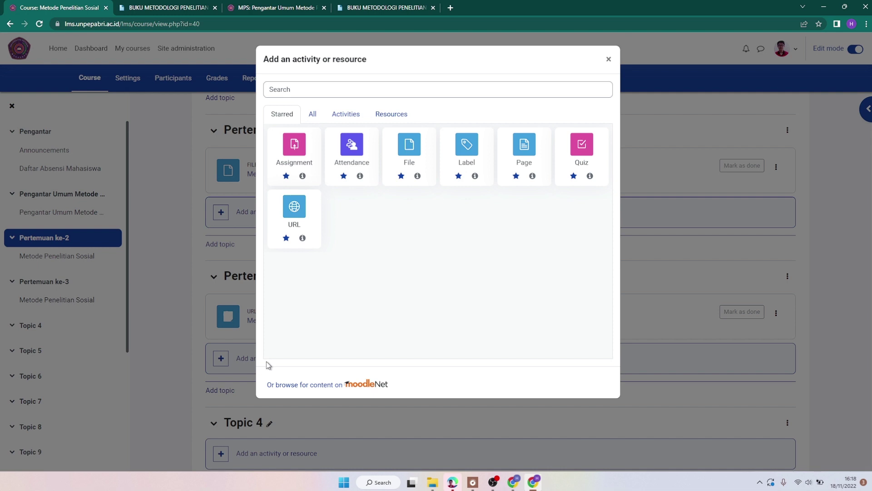
pyautogui.click(296, 158)
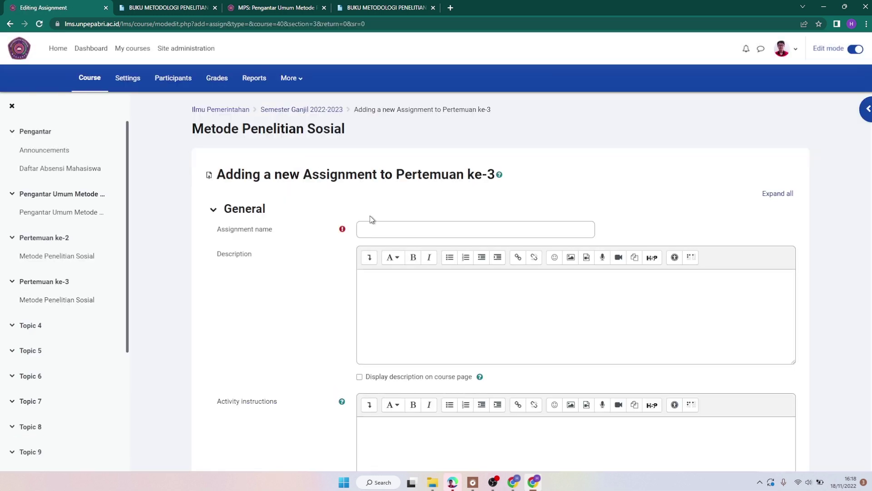
pyautogui.click(397, 232)
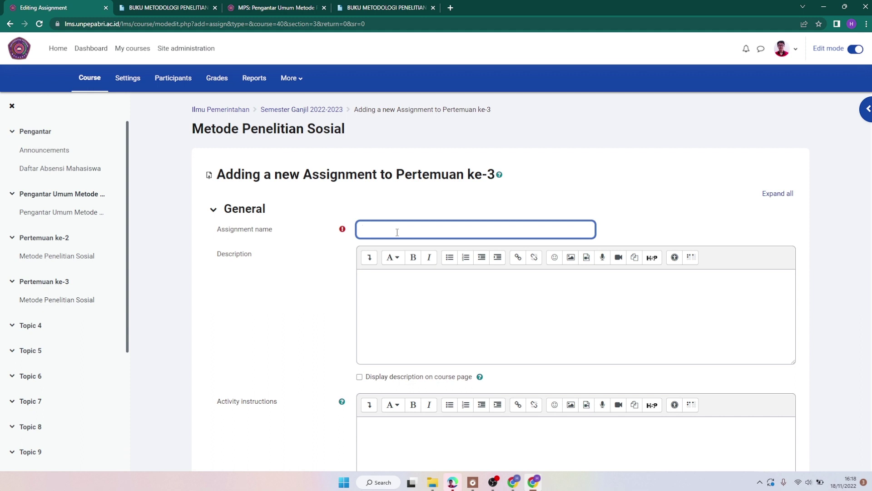
pyautogui.write('Tugas Makalah')
pyautogui.scroll(-1, 479, 270)
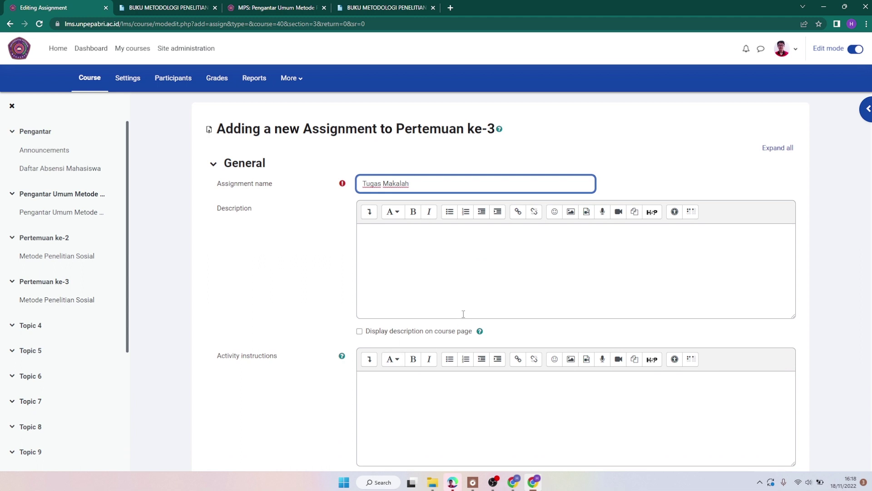
# Write the assignment's activity instructions as "dibuat per individual, tidak boleh sama." and "min 200 kata" in two paragraphs
pyautogui.scroll(-3, 464, 313)
pyautogui.scroll(2, 464, 314)
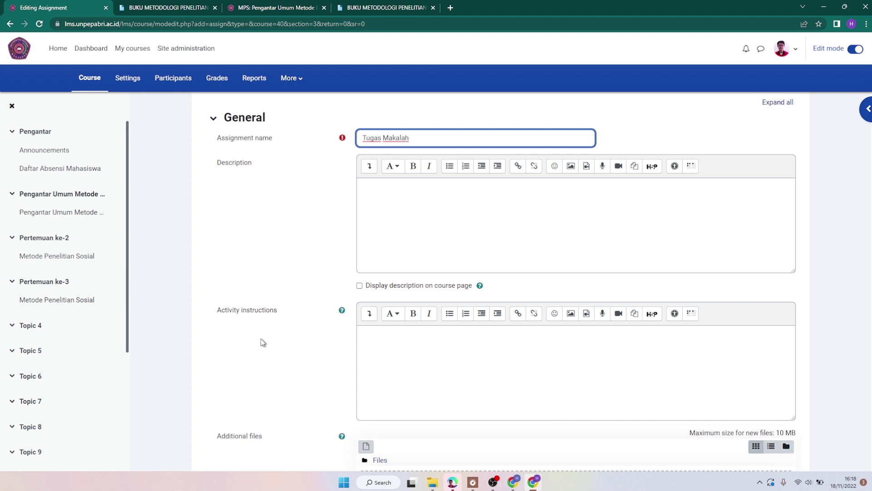
pyautogui.click(408, 342)
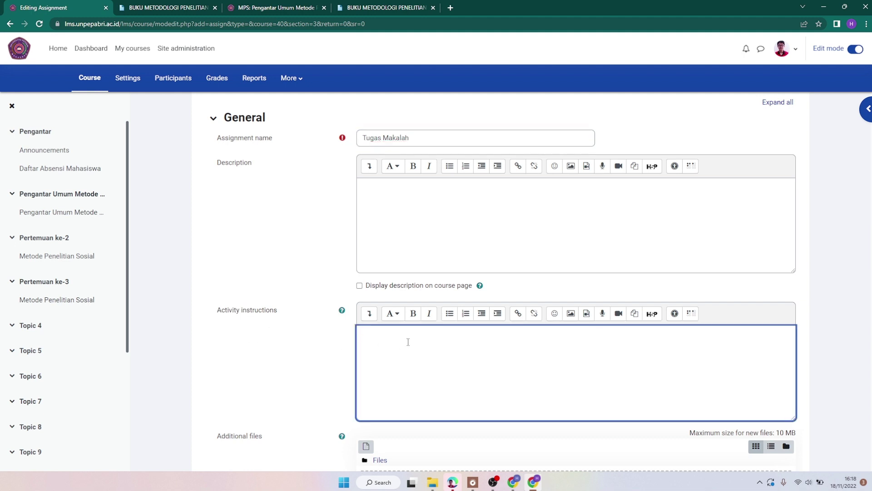
pyautogui.write('dibuat per individual, tidak boleh sama.')
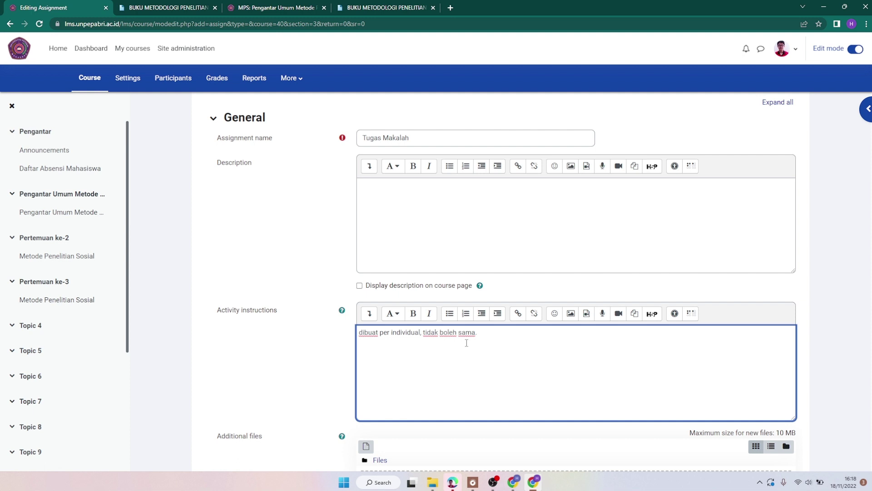
pyautogui.press('Return')
pyautogui.write('min 200 kata')
# Set the date from which assignment submissions are allowed to 19 November 2022
pyautogui.scroll(-2, 468, 346)
pyautogui.scroll(-1, 471, 348)
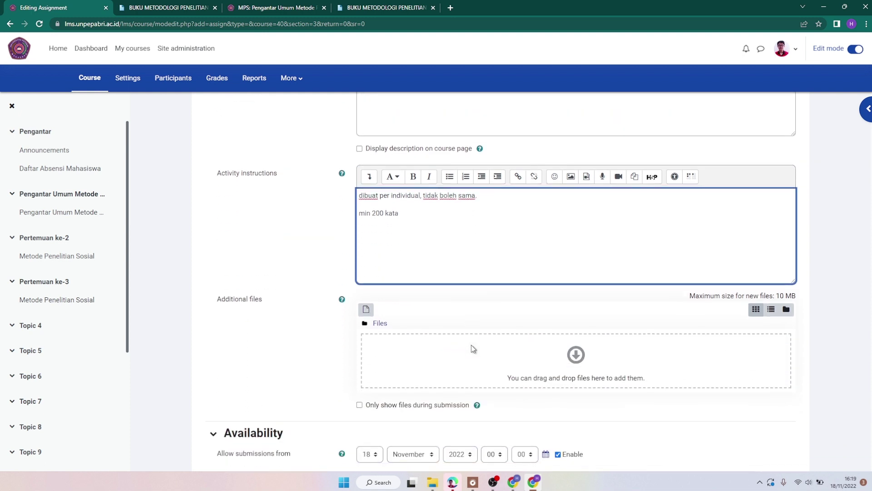
pyautogui.scroll(-1, 473, 348)
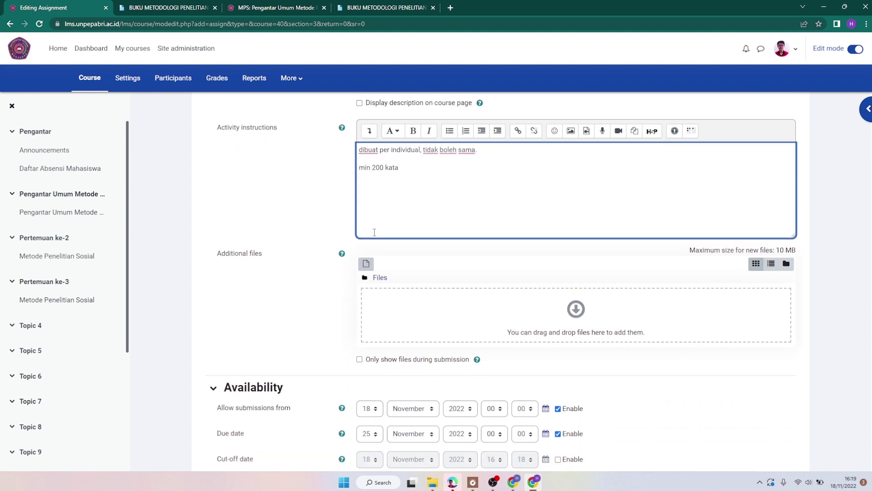
pyautogui.scroll(6, 383, 232)
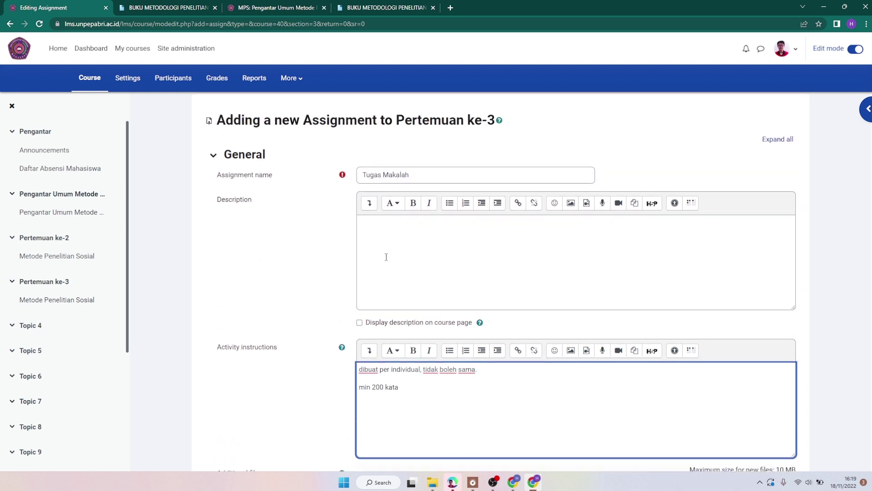
pyautogui.scroll(-6, 429, 365)
pyautogui.scroll(-2, 457, 363)
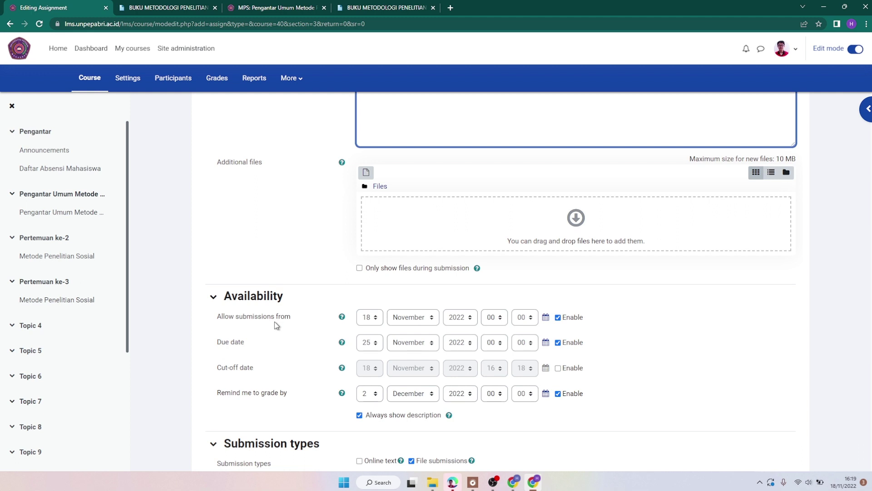
pyautogui.click(375, 321)
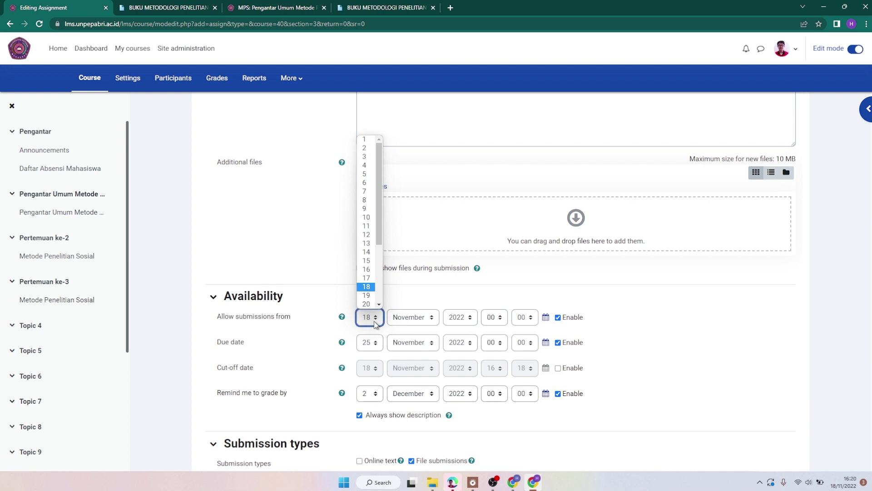
pyautogui.click(367, 295)
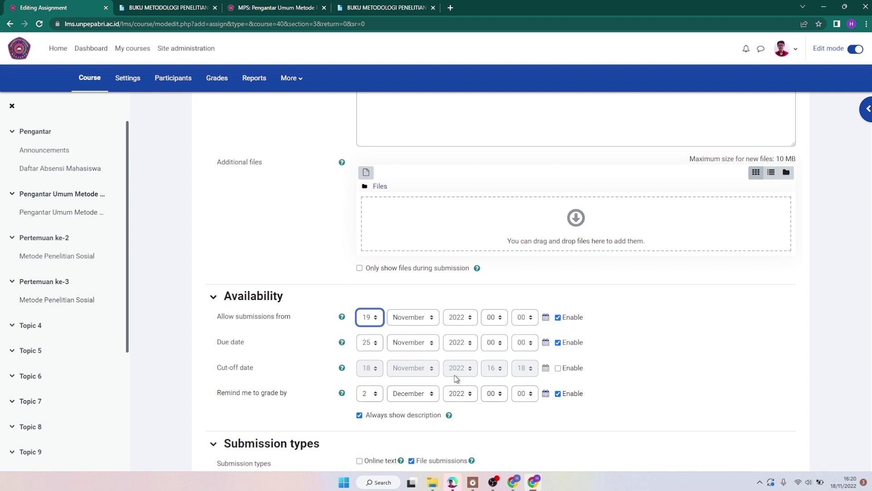
pyautogui.click(505, 323)
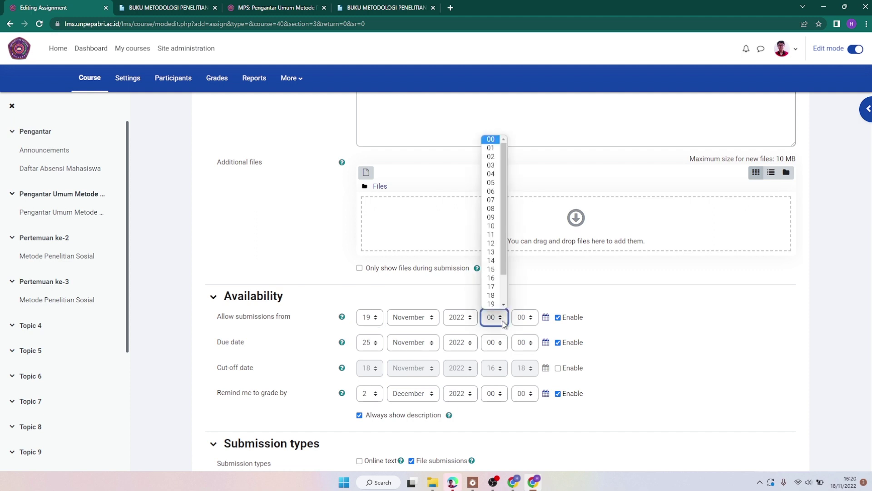
pyautogui.click(499, 331)
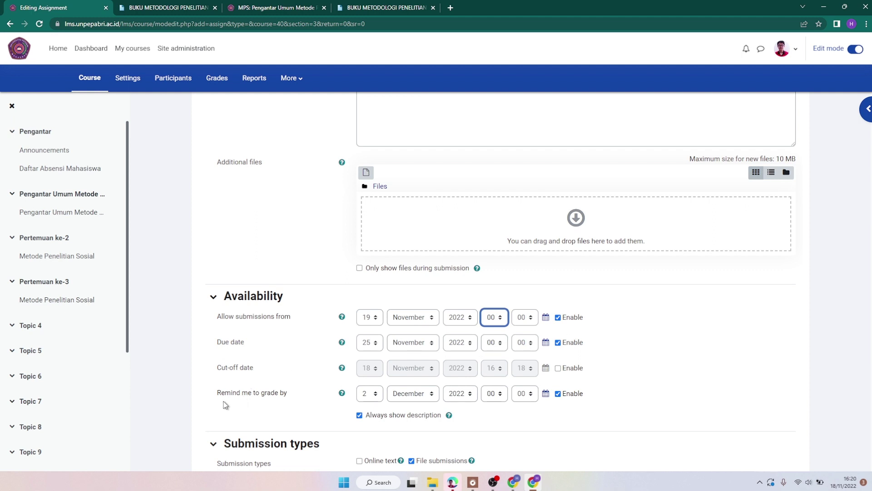
pyautogui.click(559, 368)
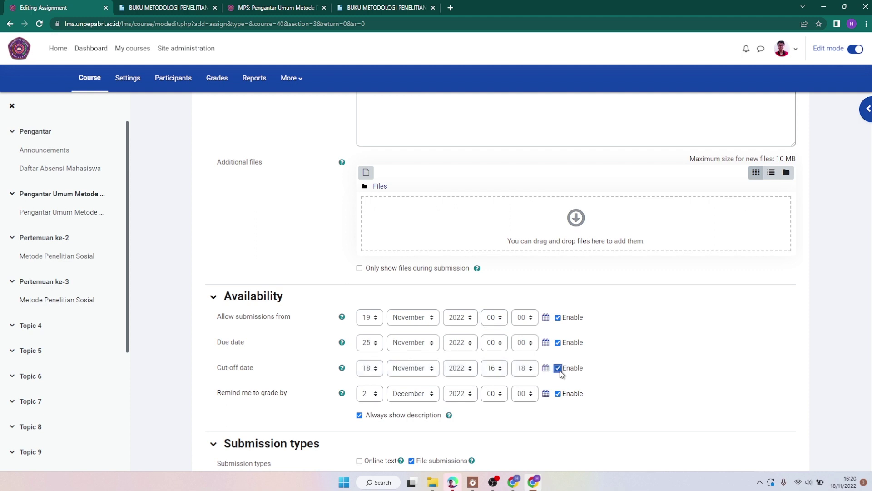
pyautogui.click(559, 368)
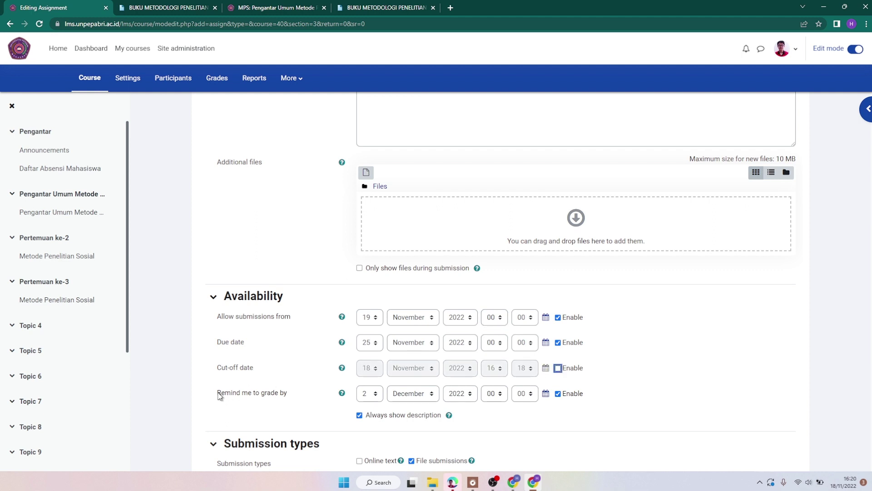
# Turn off the assignment's grading reminder date and review its submission type settings
pyautogui.click(558, 394)
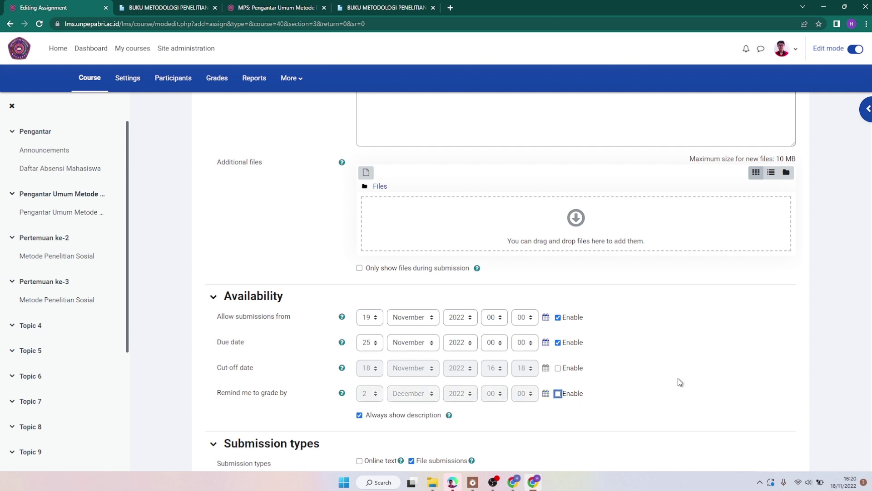
pyautogui.scroll(-2, 677, 382)
pyautogui.scroll(-1, 676, 382)
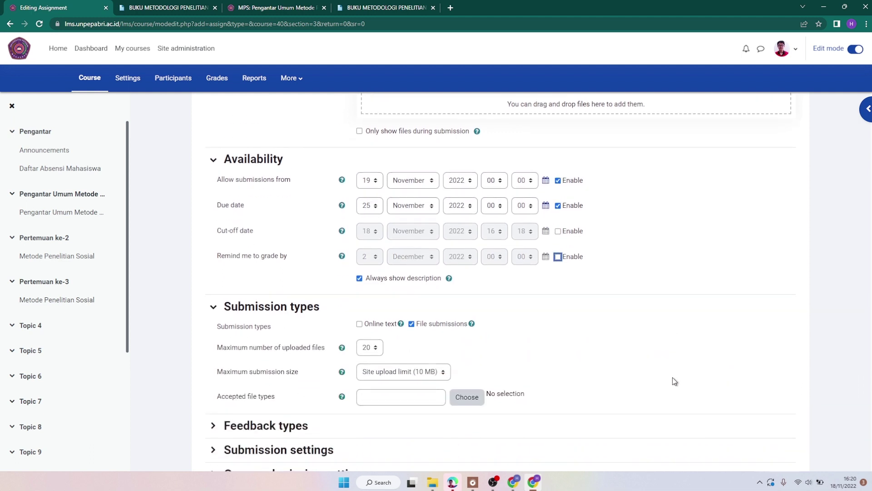
pyautogui.scroll(-1, 675, 381)
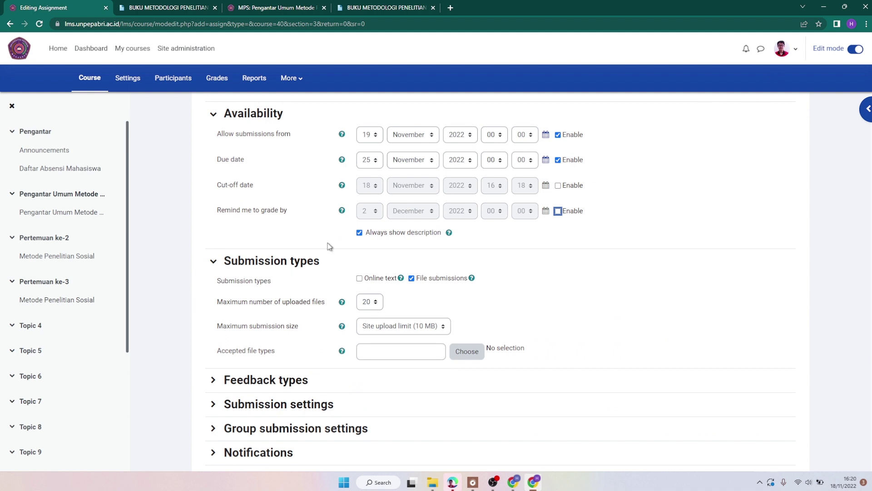
# Switch the site language to Bahasa Indonesia, leaving the assignment form without saving its changes
pyautogui.click(795, 55)
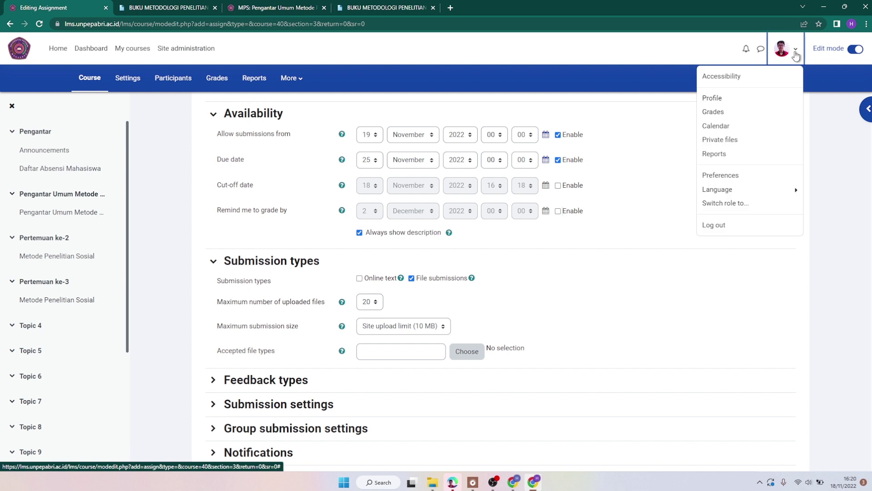
pyautogui.click(751, 194)
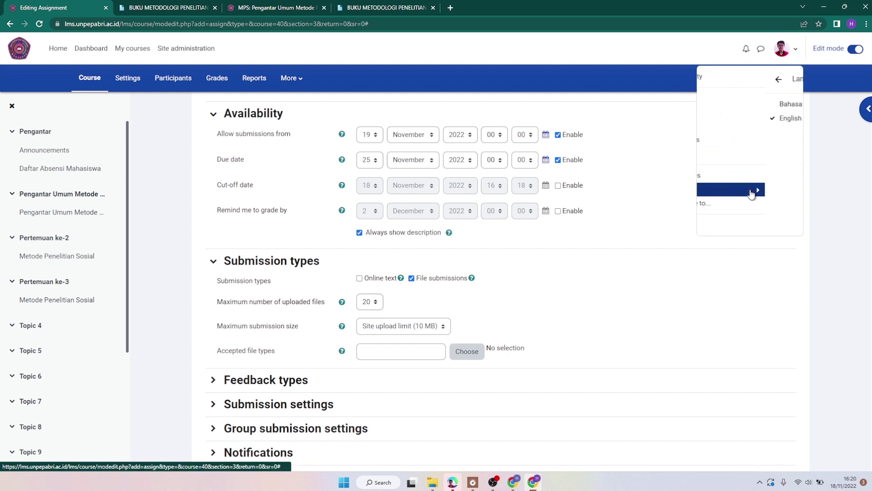
pyautogui.click(743, 108)
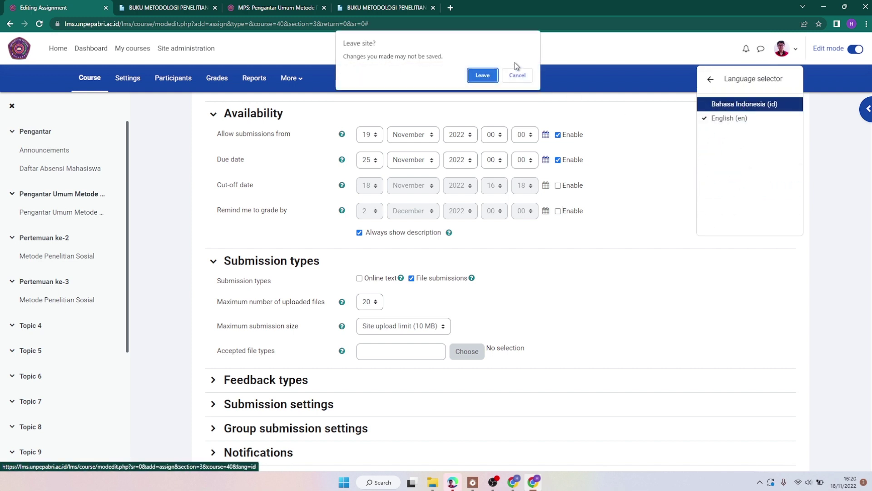
pyautogui.click(482, 75)
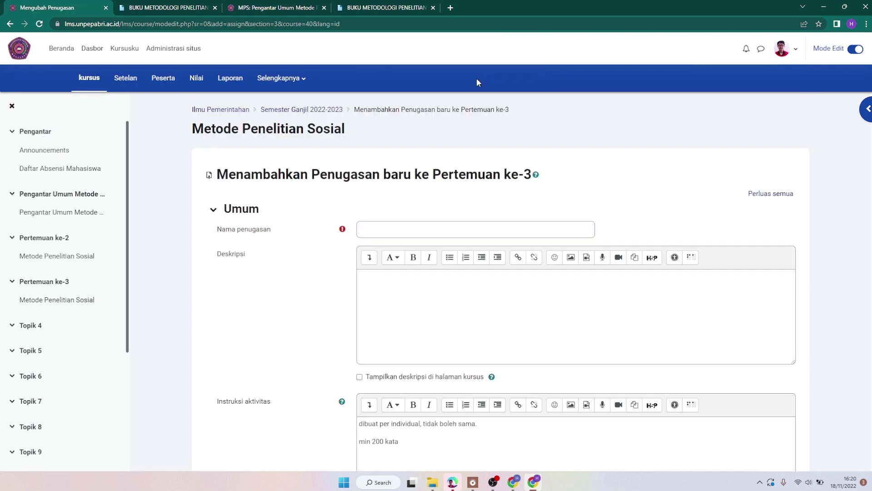
# Name the new assignment in Pertemuan ke-3 "Tugas Makalah"
pyautogui.click(374, 227)
pyautogui.write('Tugvas')
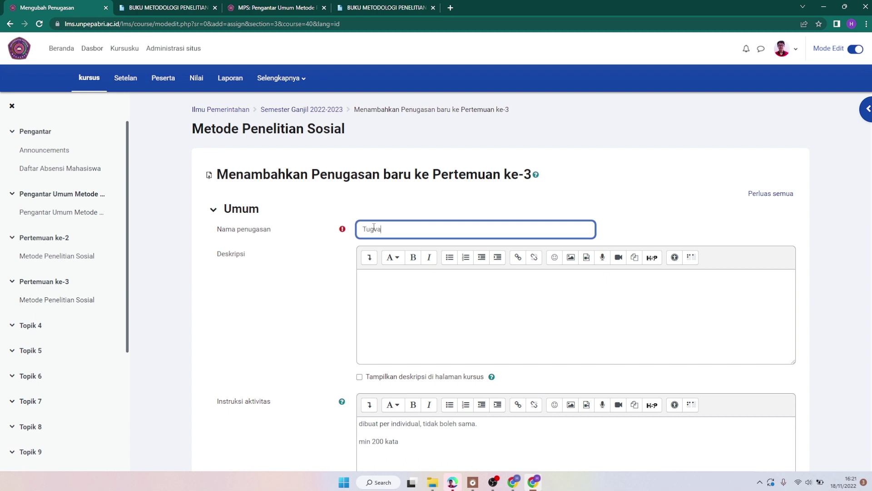
pyautogui.press('BackSpace')
pyautogui.press('BackSpace')
pyautogui.press('BackSpace')
pyautogui.write('s Makalah')
# Disable the assignment's grading reminder date and allow submissions from 19 November 2022
pyautogui.scroll(-8, 374, 227)
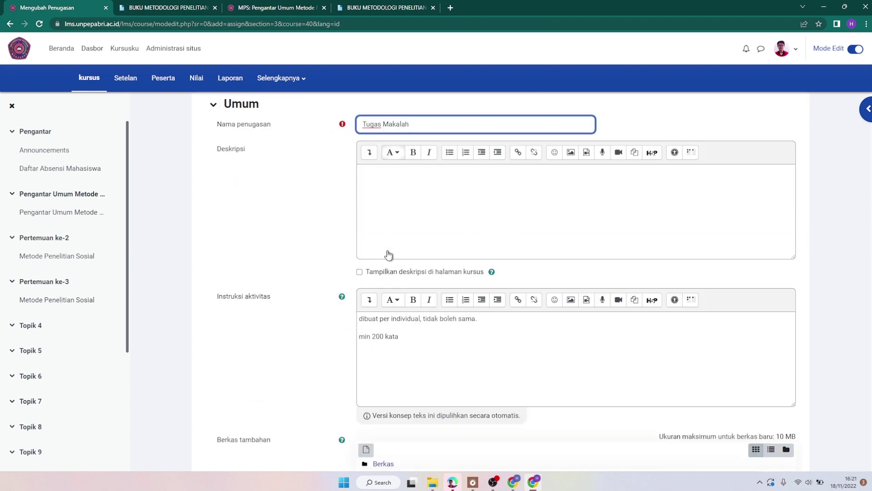
pyautogui.scroll(-2, 390, 271)
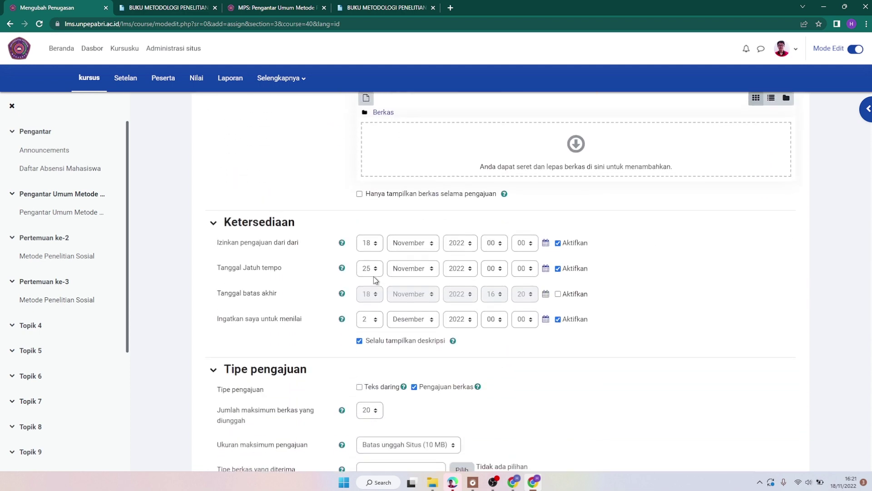
pyautogui.click(558, 320)
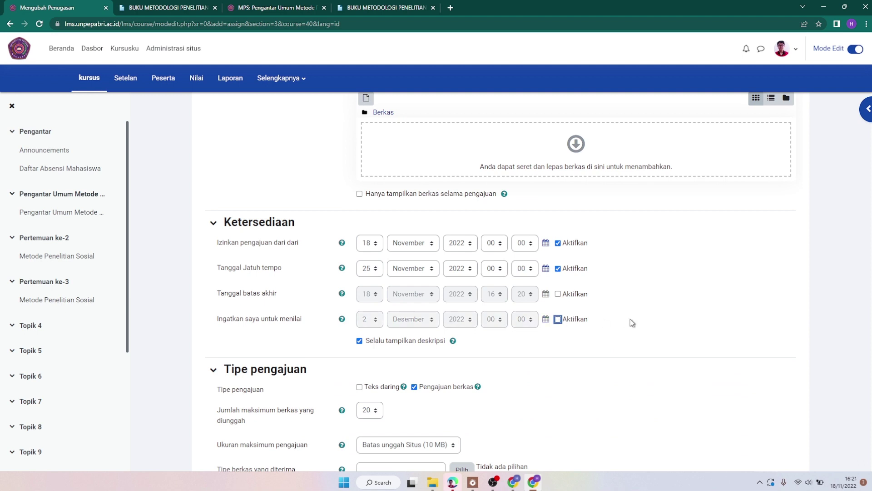
pyautogui.click(375, 243)
pyautogui.click(367, 412)
pyautogui.scroll(-1, 665, 364)
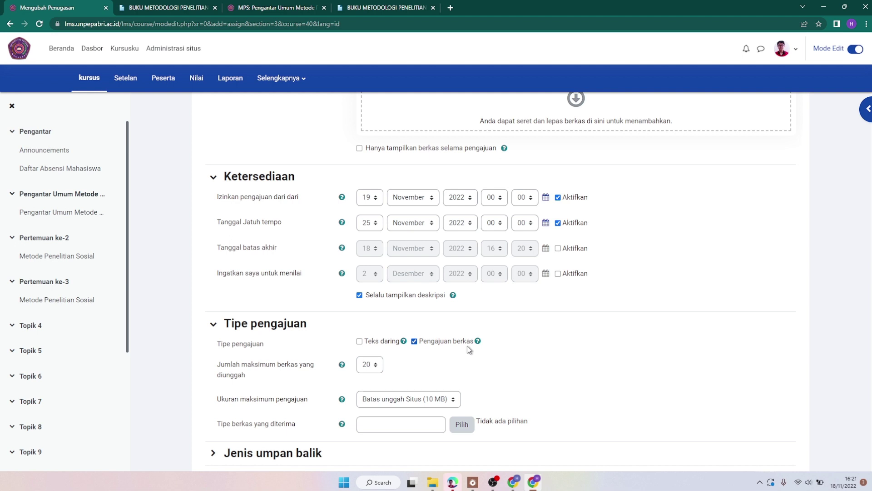
pyautogui.click(792, 52)
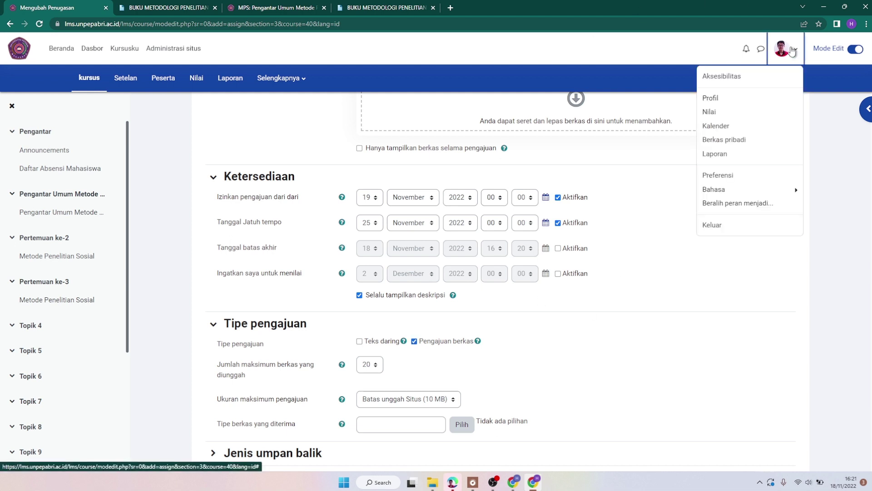
pyautogui.click(754, 190)
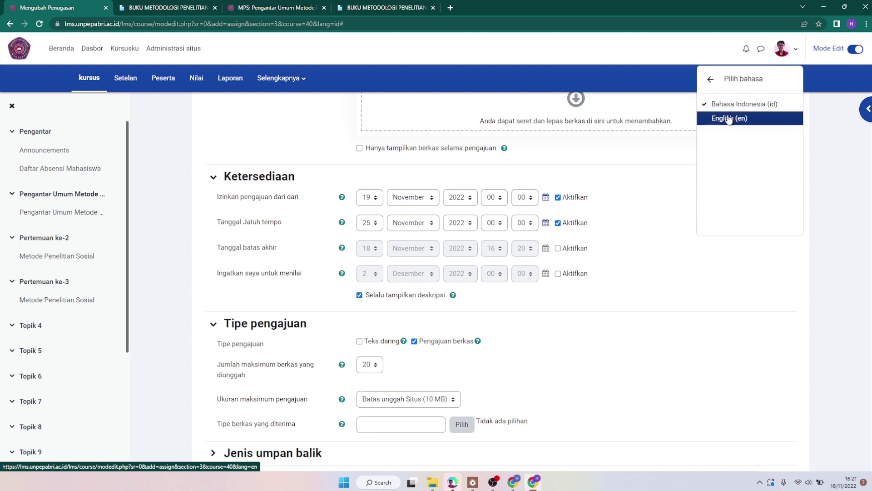
pyautogui.click(594, 371)
# Set the maximum number of uploaded files for the assignment to 1
pyautogui.scroll(-2, 594, 376)
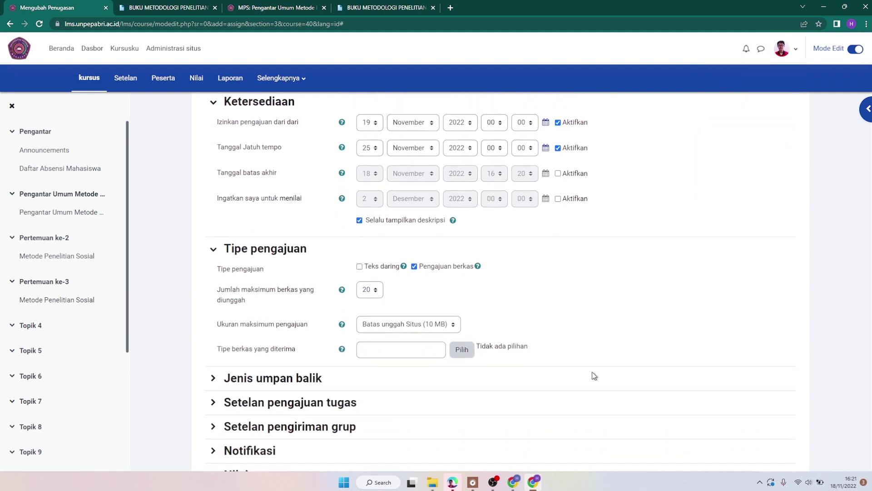
pyautogui.scroll(-5, 593, 381)
pyautogui.scroll(5, 589, 391)
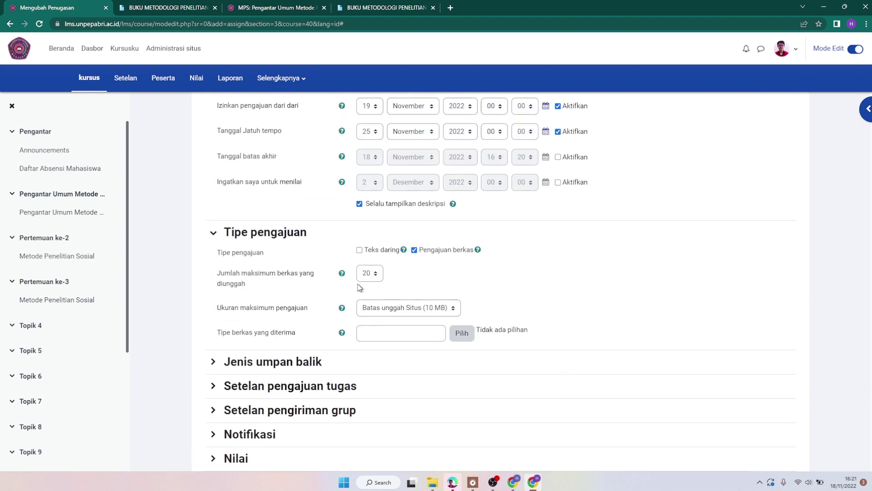
pyautogui.click(369, 273)
pyautogui.click(369, 287)
pyautogui.click(370, 273)
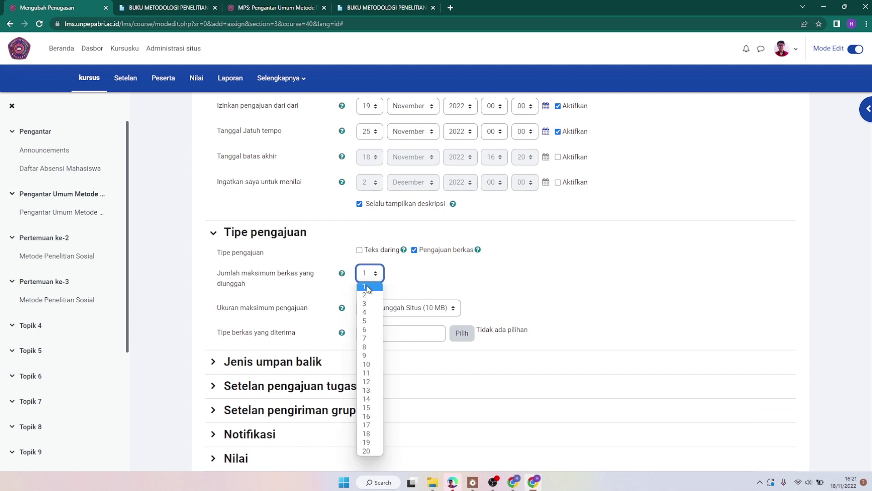
pyautogui.click(364, 298)
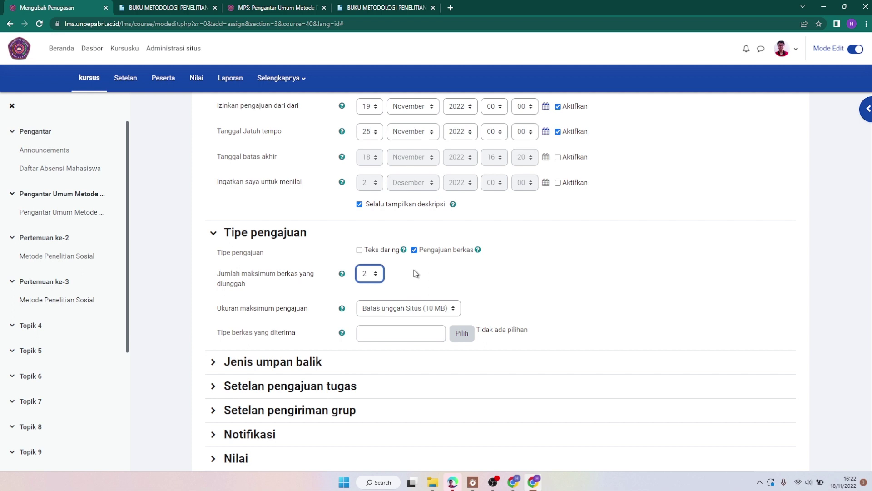
pyautogui.click(381, 274)
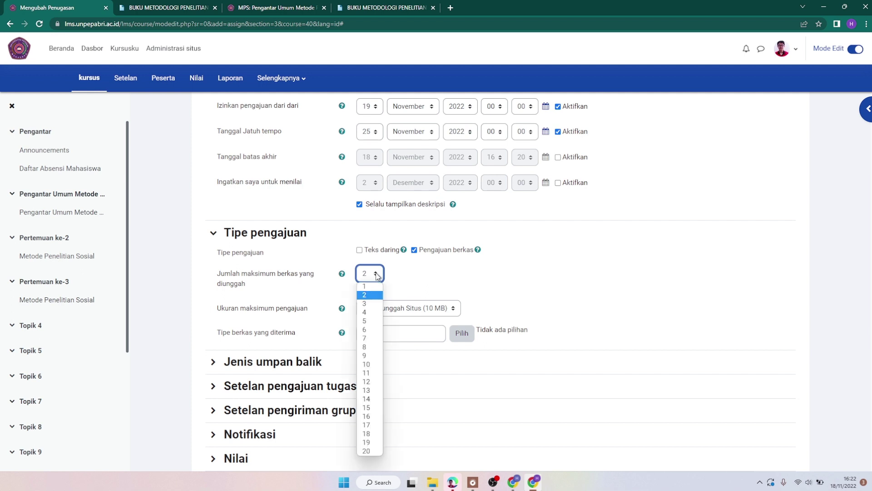
pyautogui.click(368, 287)
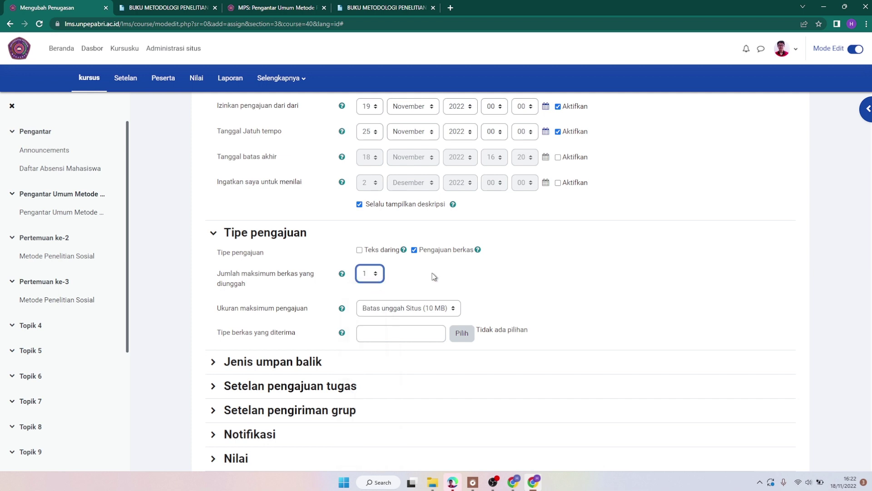
# Save the Tugas Makalah assignment and display it
pyautogui.scroll(-1, 434, 278)
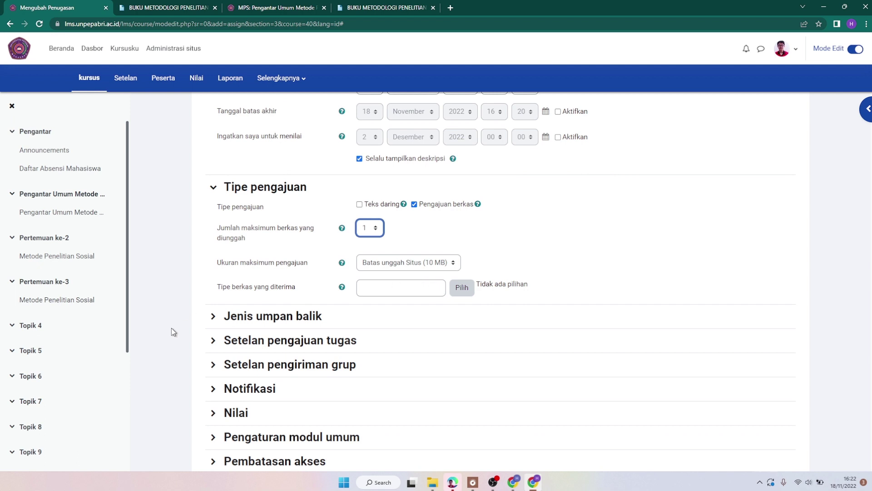
pyautogui.scroll(-3, 372, 341)
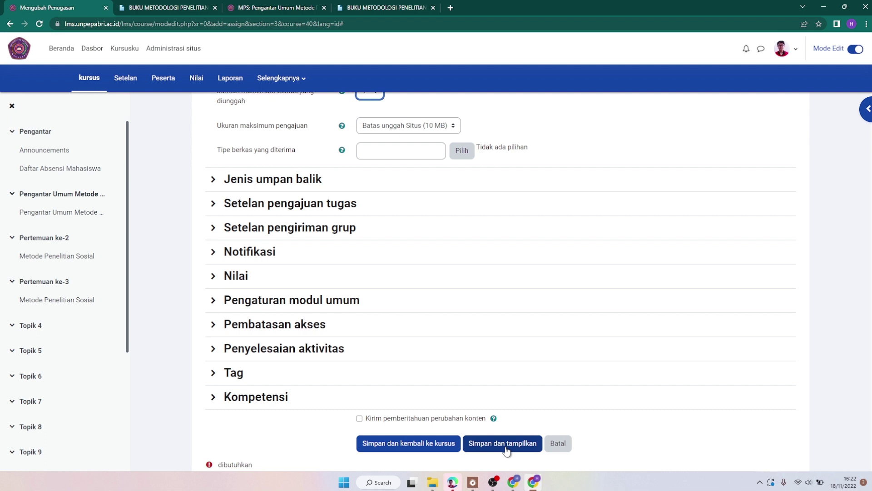
pyautogui.click(506, 448)
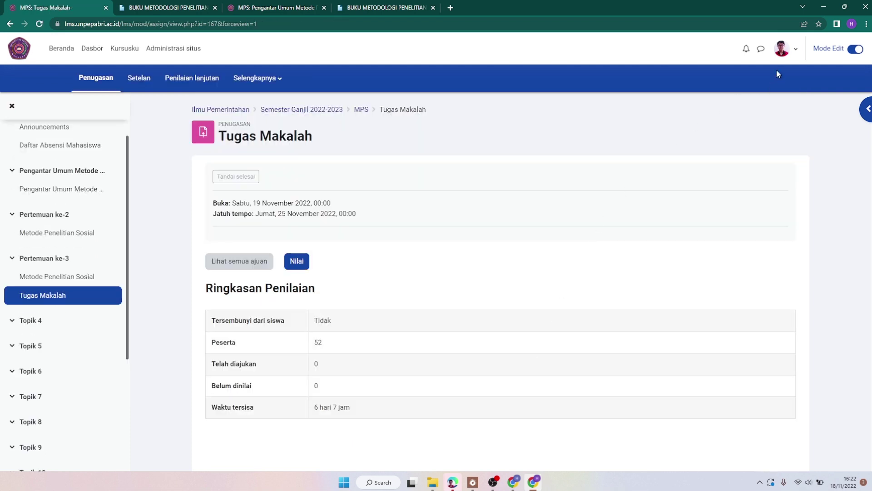
# Switch the site language back to English
pyautogui.click(798, 50)
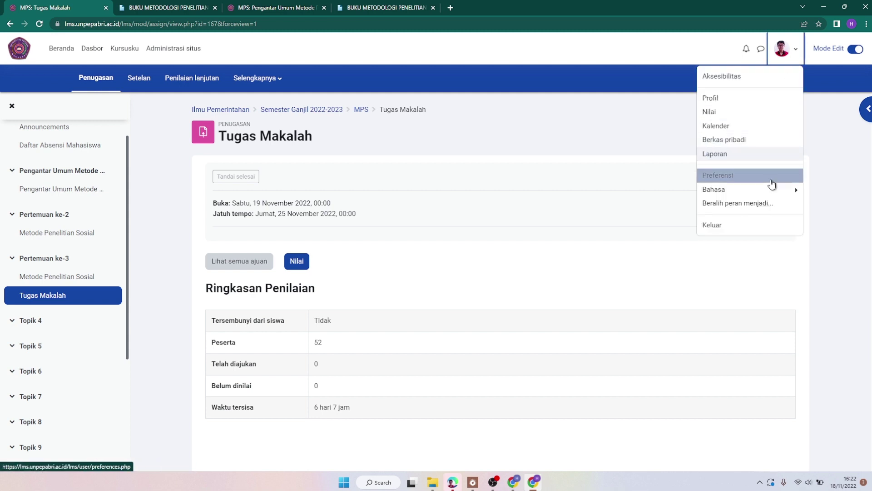
pyautogui.click(784, 189)
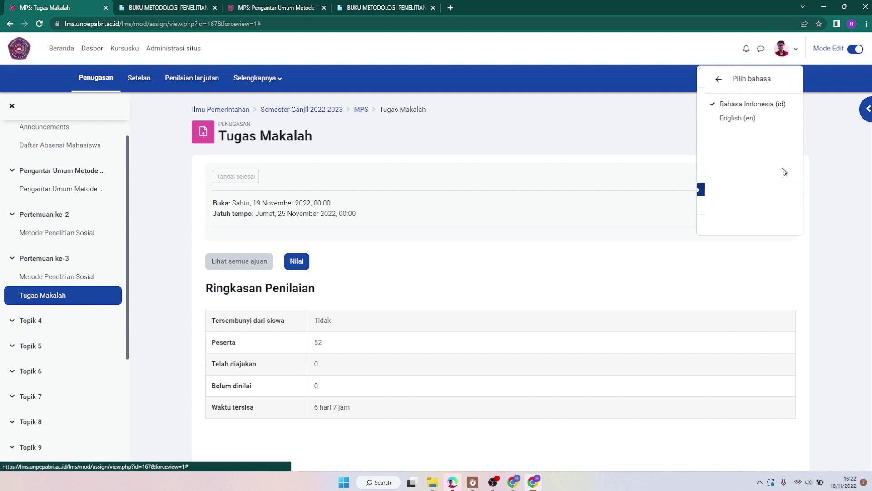
pyautogui.click(754, 119)
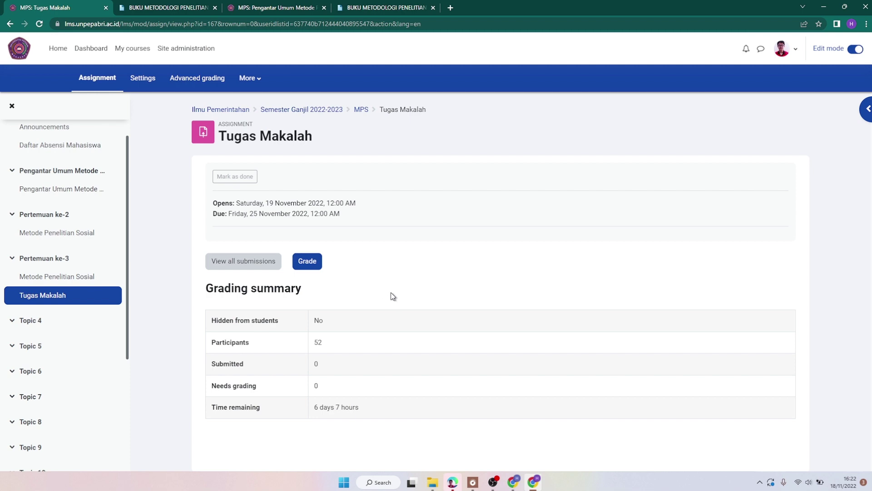
# Review the Tugas Makalah grading summary and open the assignment's grading page
pyautogui.scroll(-4, 390, 296)
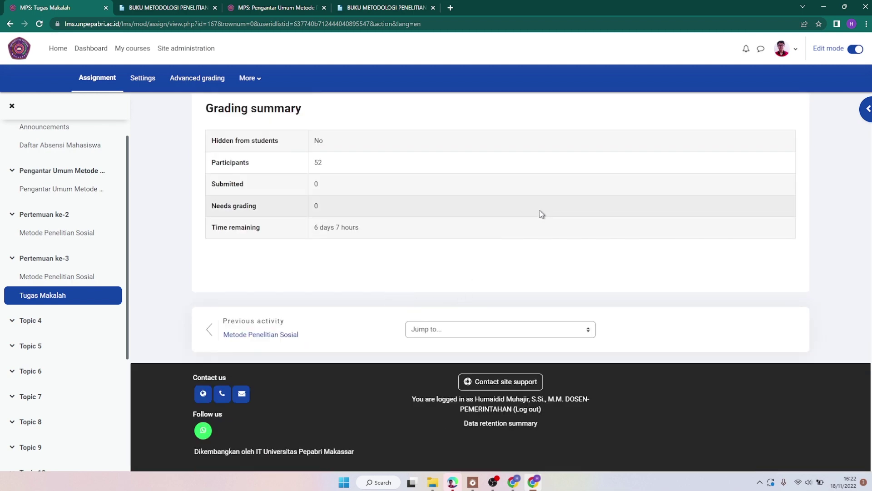
pyautogui.scroll(4, 511, 281)
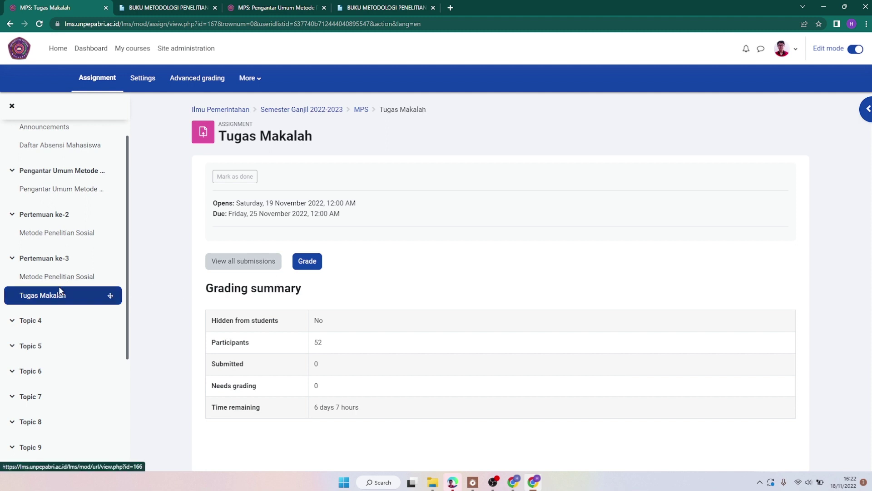
pyautogui.click(311, 271)
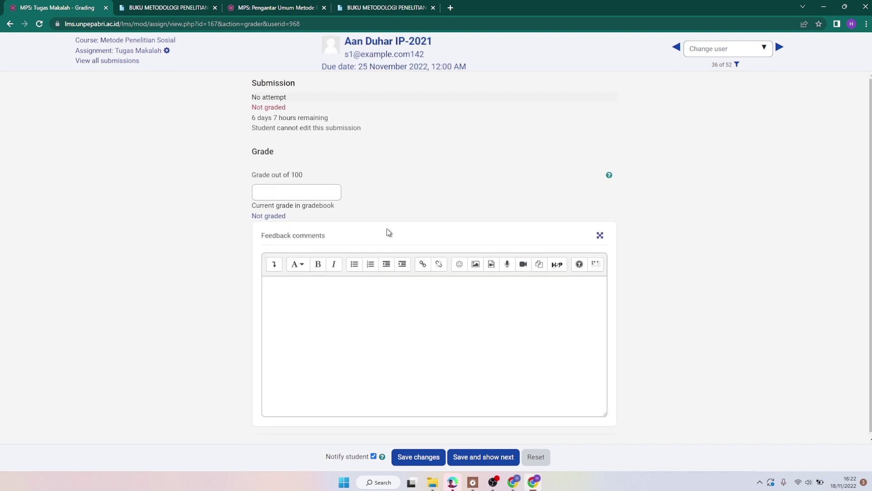
# Enter a grade of 60 out of 100 for the displayed student and turn off the student notification
pyautogui.click(276, 196)
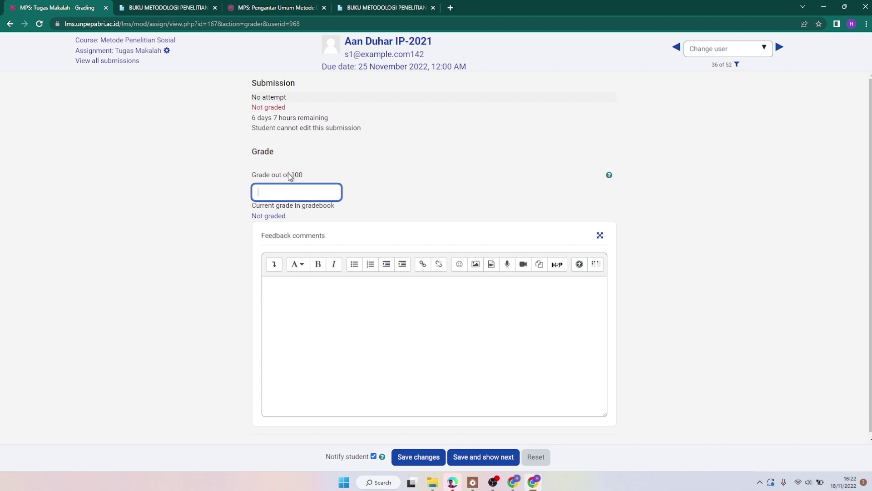
pyautogui.moveTo(288, 174); pyautogui.dragTo(332, 177)
pyautogui.click(413, 209)
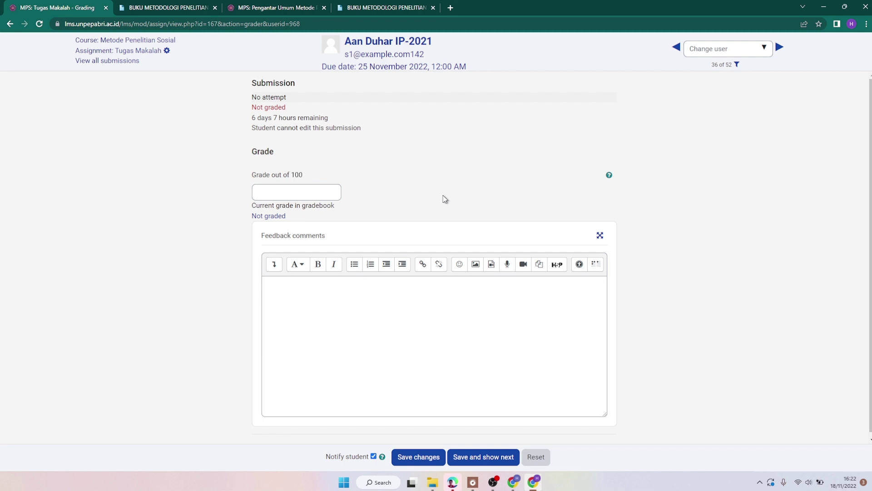
pyautogui.scroll(-1, 497, 319)
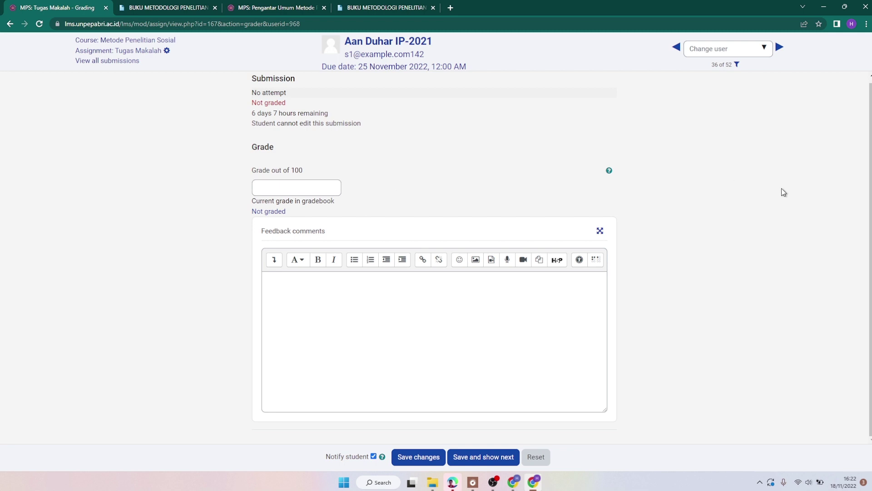
pyautogui.scroll(1, 783, 189)
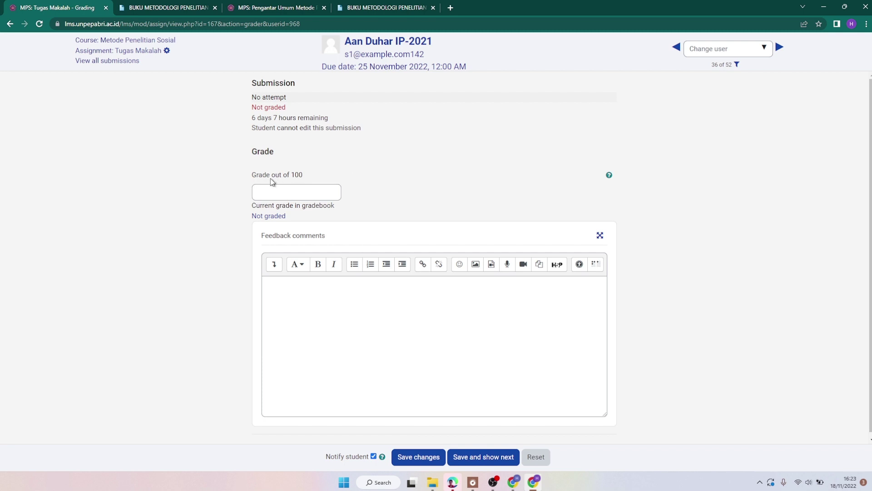
pyautogui.click(277, 192)
pyautogui.scroll(-1, 419, 294)
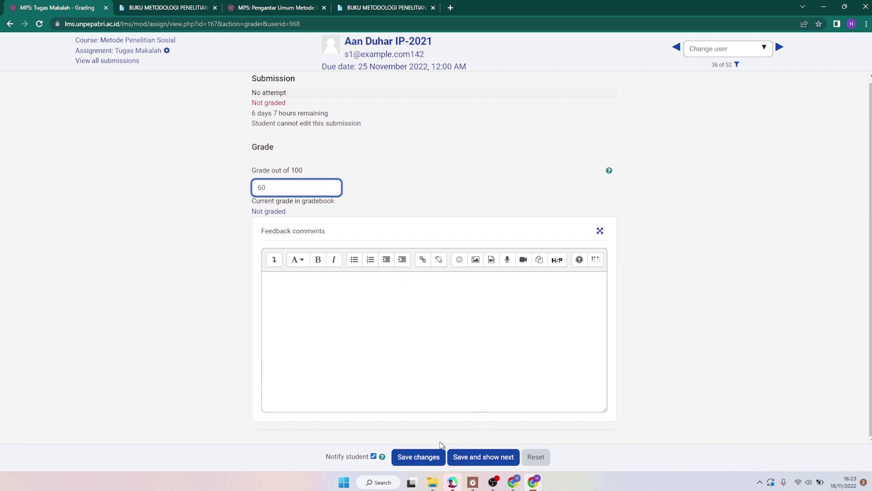
pyautogui.click(374, 457)
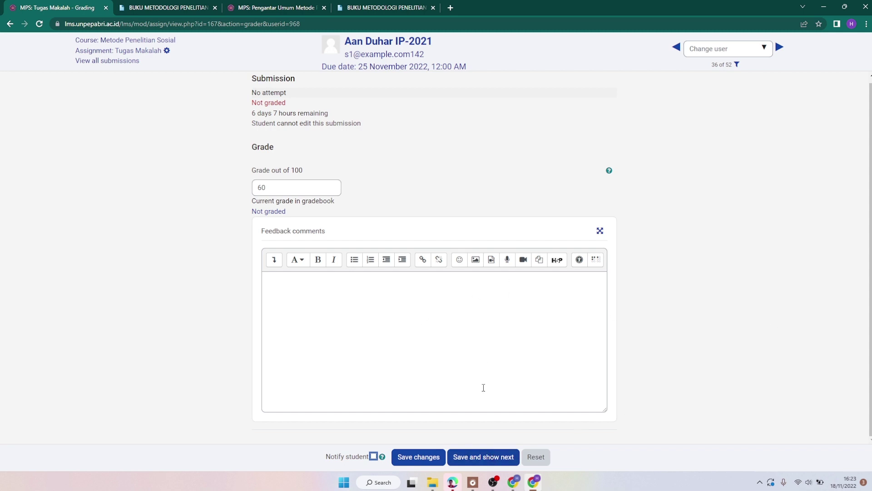
# Save the entered grade for the displayed student and return to the Metode Penelitian Sosial course page
pyautogui.click(412, 463)
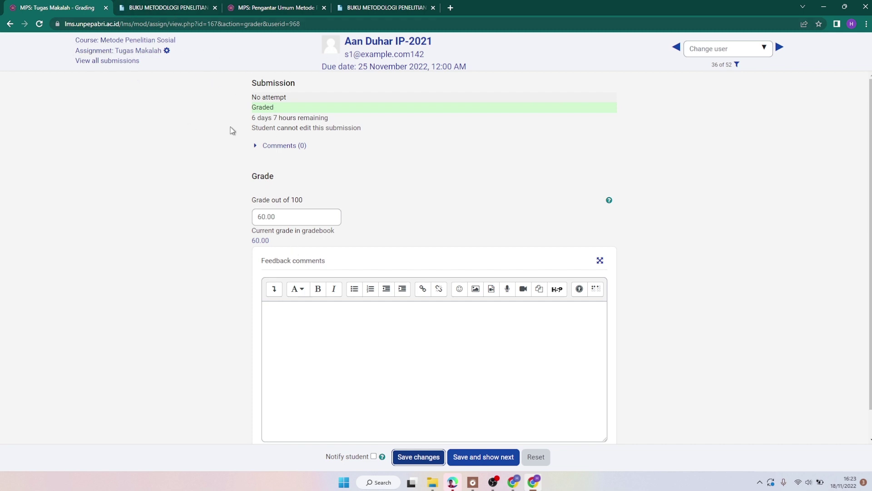
pyautogui.click(107, 40)
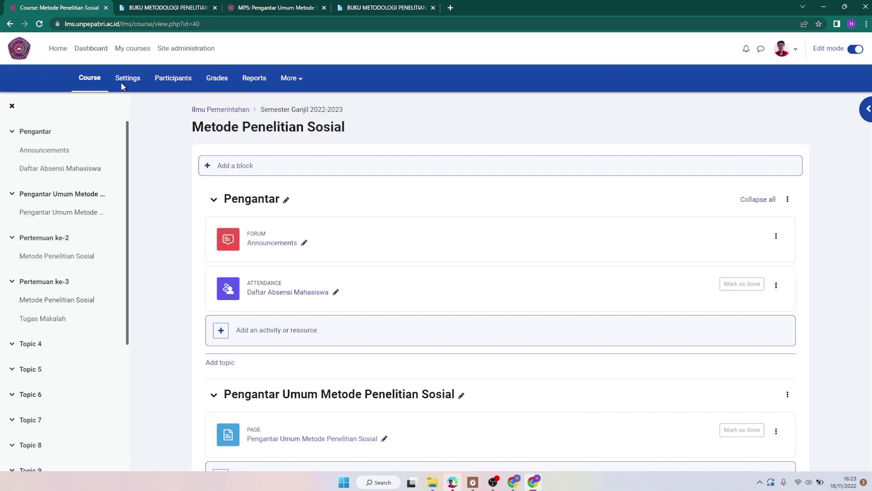
# Add a label reading "Tugas Pertama" to Pertemuan ke-3 and place it above the Tugas Makalah assignment
pyautogui.scroll(-10, 309, 304)
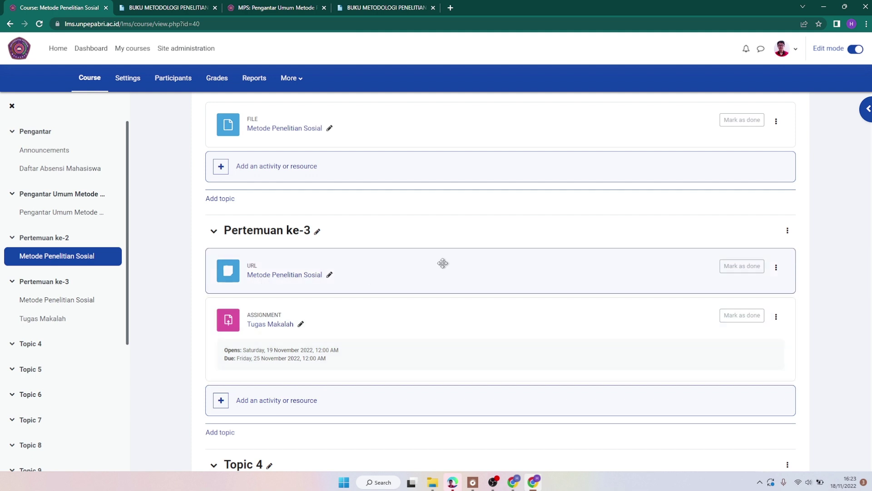
pyautogui.click(258, 401)
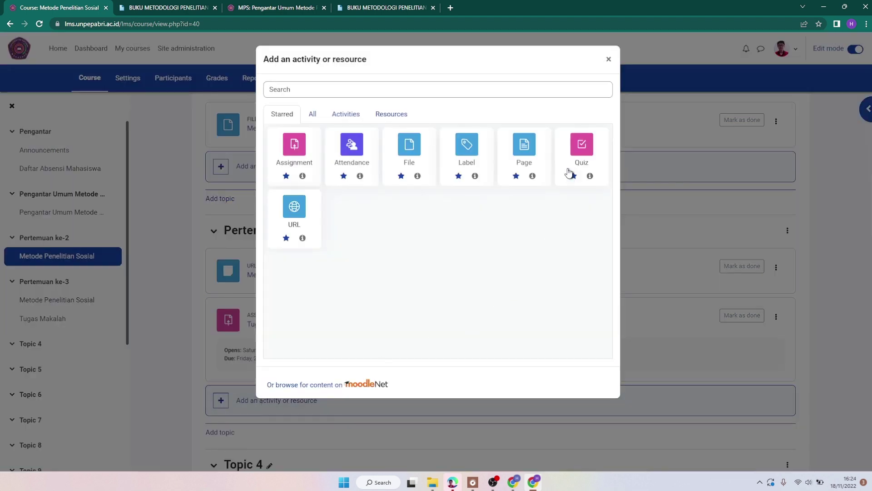
pyautogui.click(472, 149)
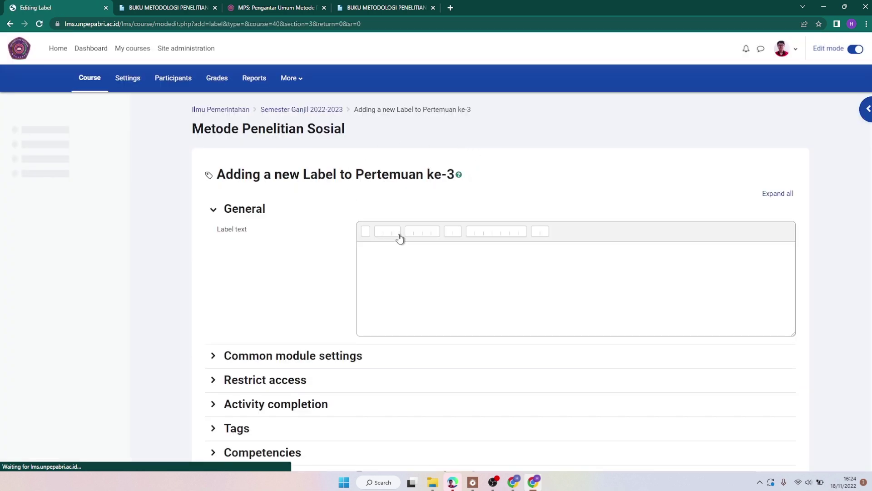
pyautogui.click(396, 234)
pyautogui.press('Escape')
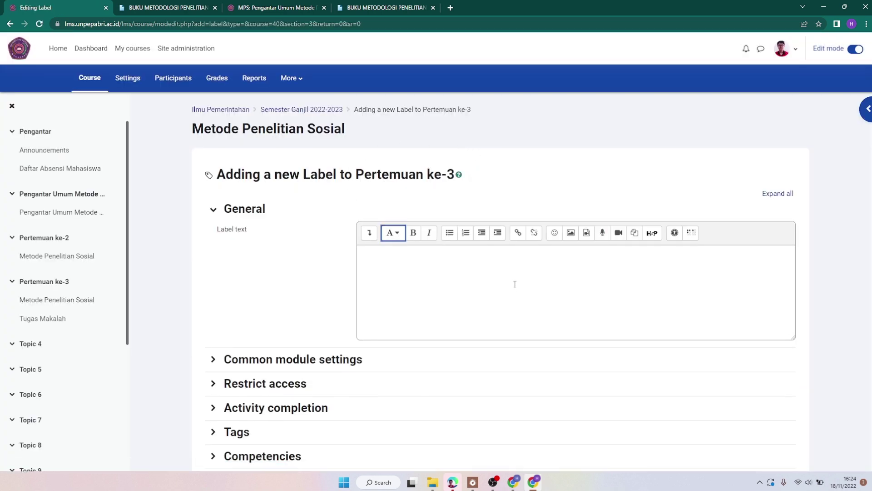
pyautogui.click(427, 268)
pyautogui.write('Tuga')
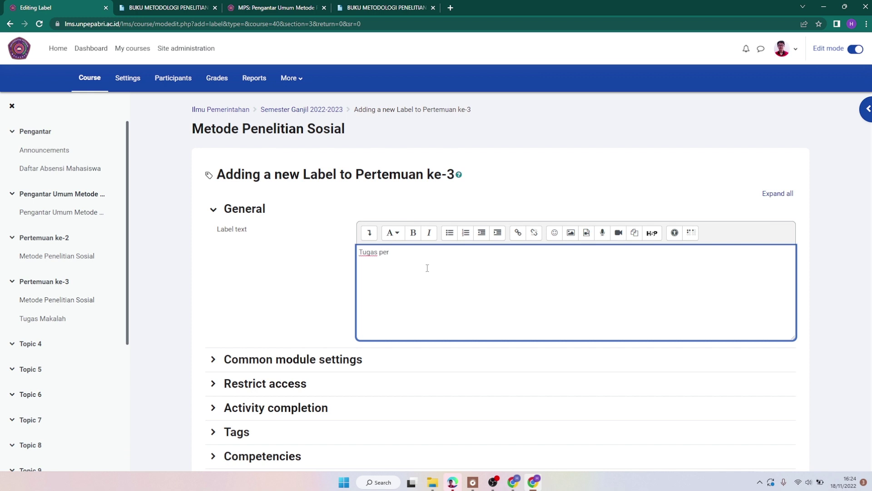
pyautogui.write('s Pertama')
pyautogui.scroll(-4, 430, 278)
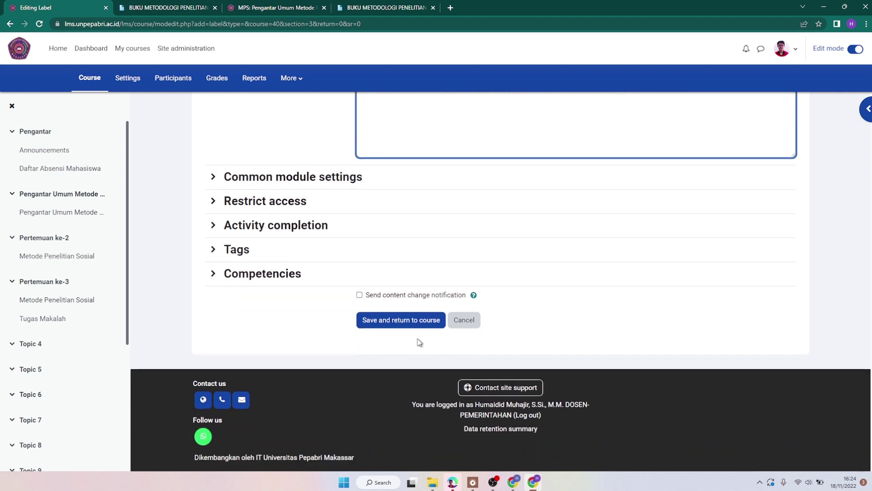
pyautogui.click(397, 326)
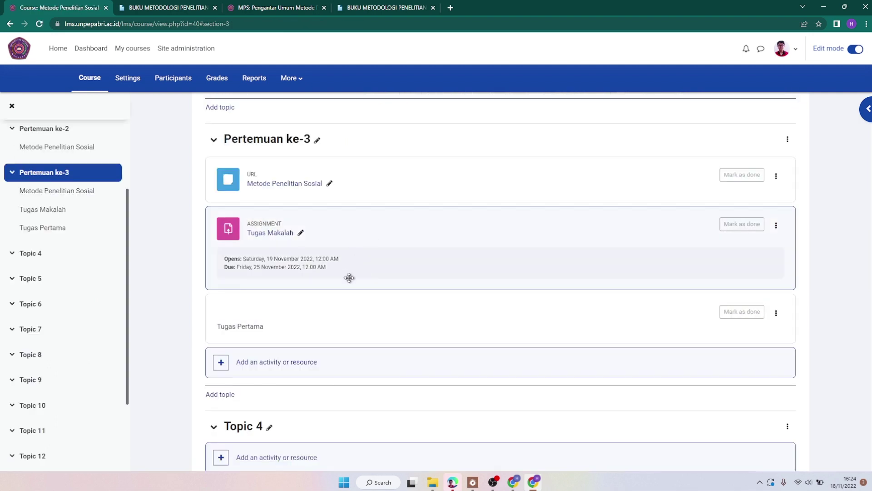
pyautogui.moveTo(337, 314); pyautogui.dragTo(230, 207)
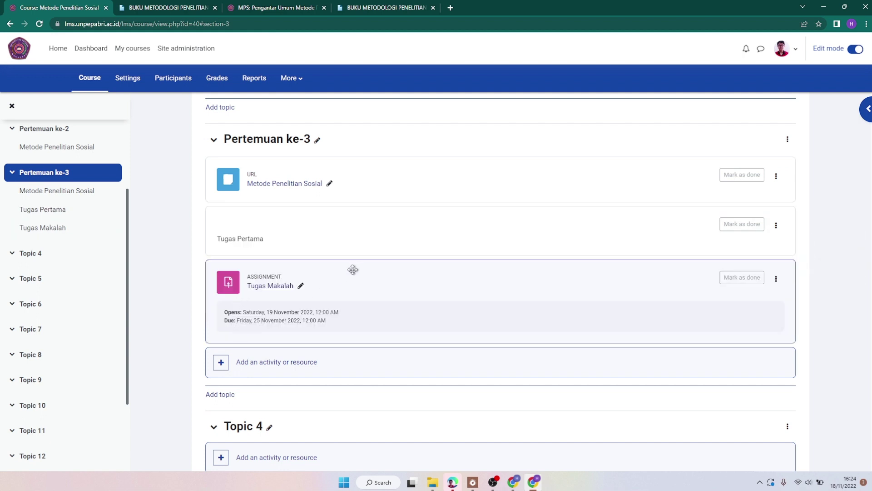
# Check the Pertemuan ke-3 layout with edit mode off, and turn edit mode back on
pyautogui.click(856, 51)
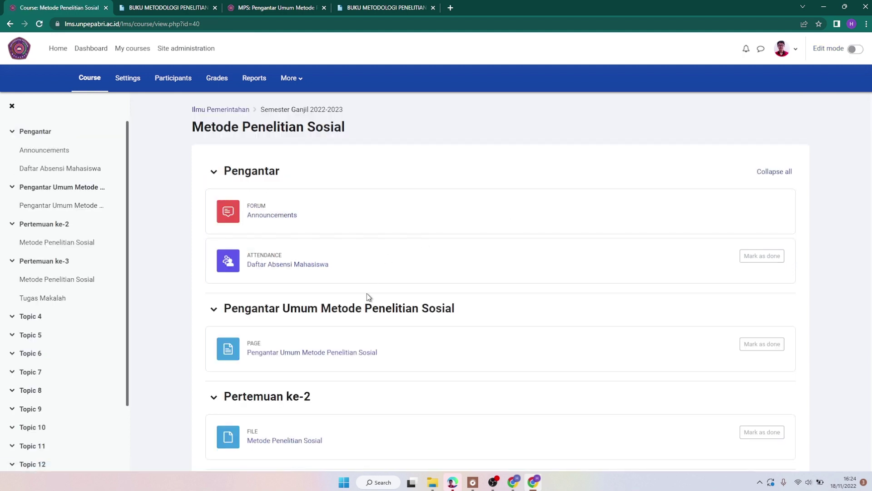
pyautogui.scroll(-4, 369, 294)
pyautogui.scroll(-1, 360, 301)
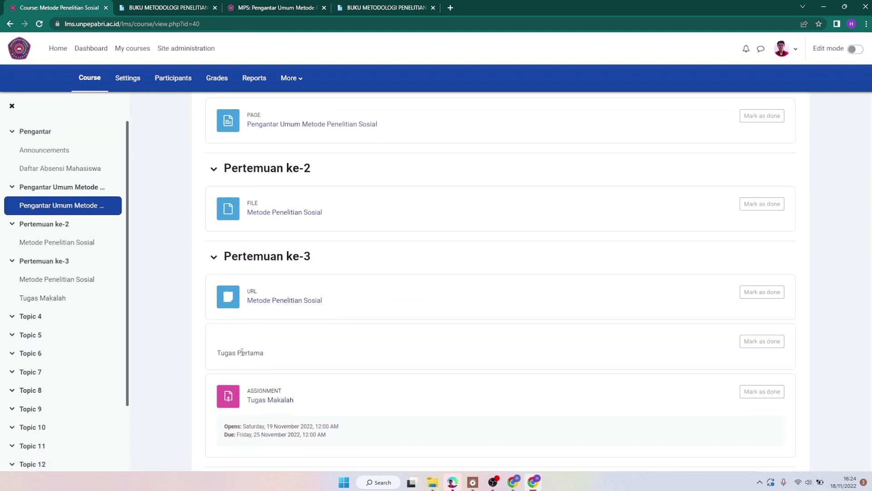
pyautogui.scroll(-1, 250, 366)
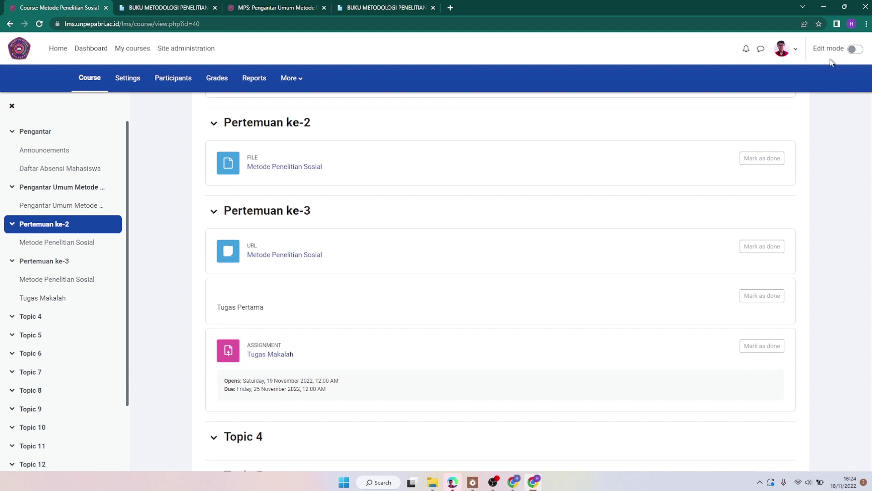
pyautogui.click(855, 50)
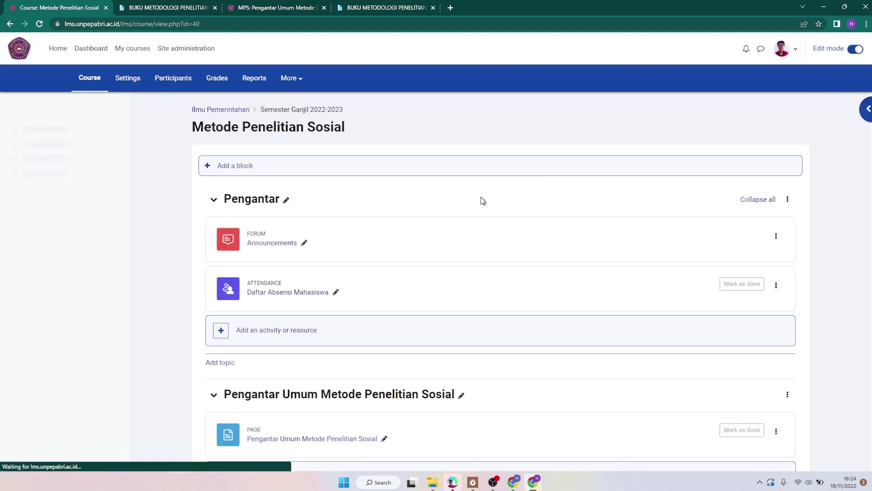